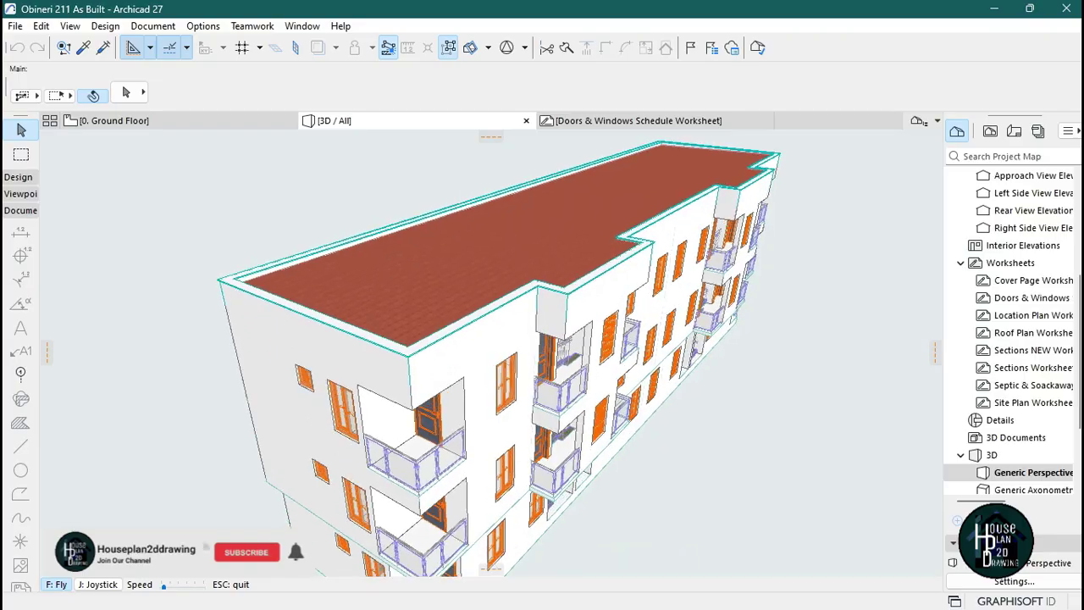
Step: Examine the building's facades, balconies and window openings from several sides in the 3D perspective
key("Down")
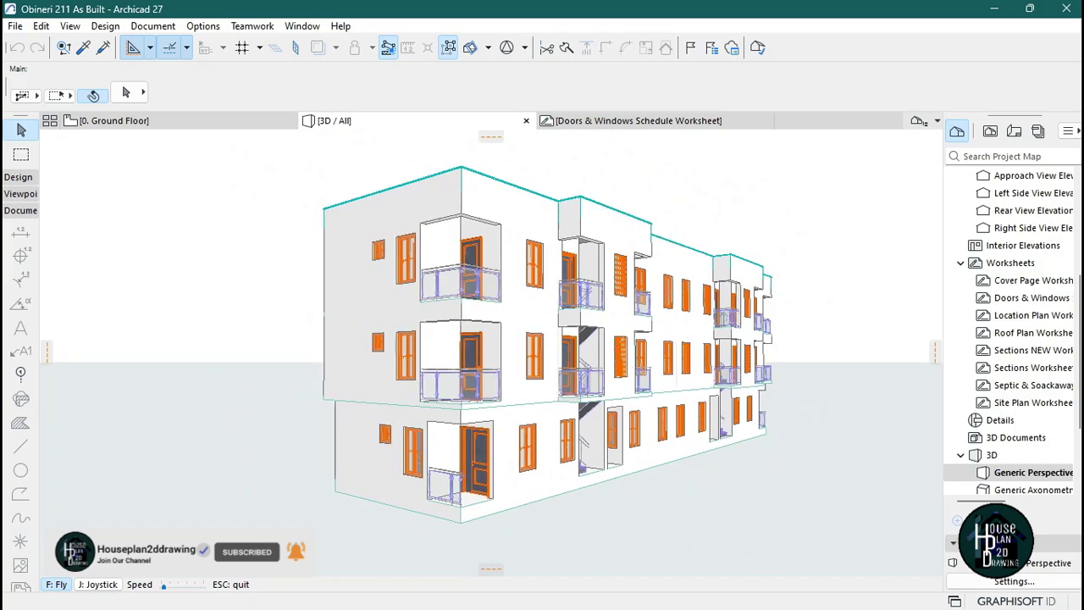
key("Up")
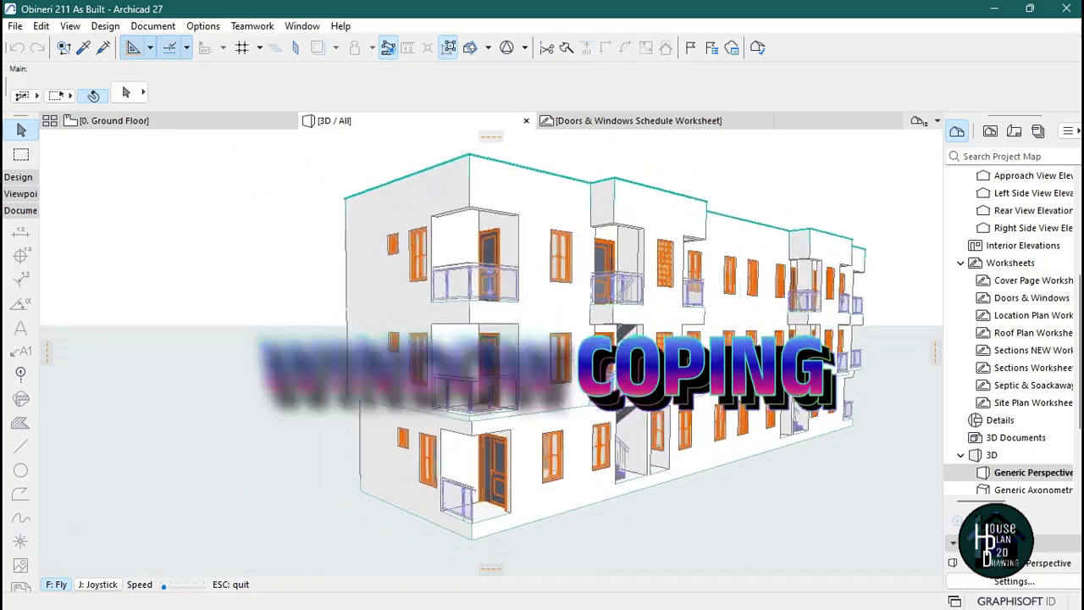
key("Right")
key("Right")
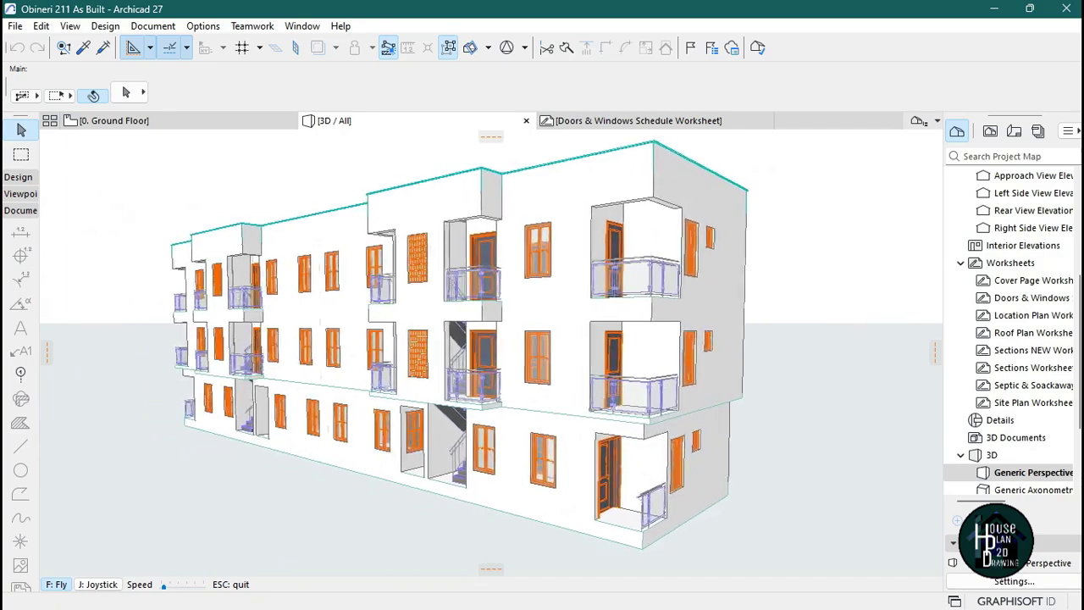
key("Right")
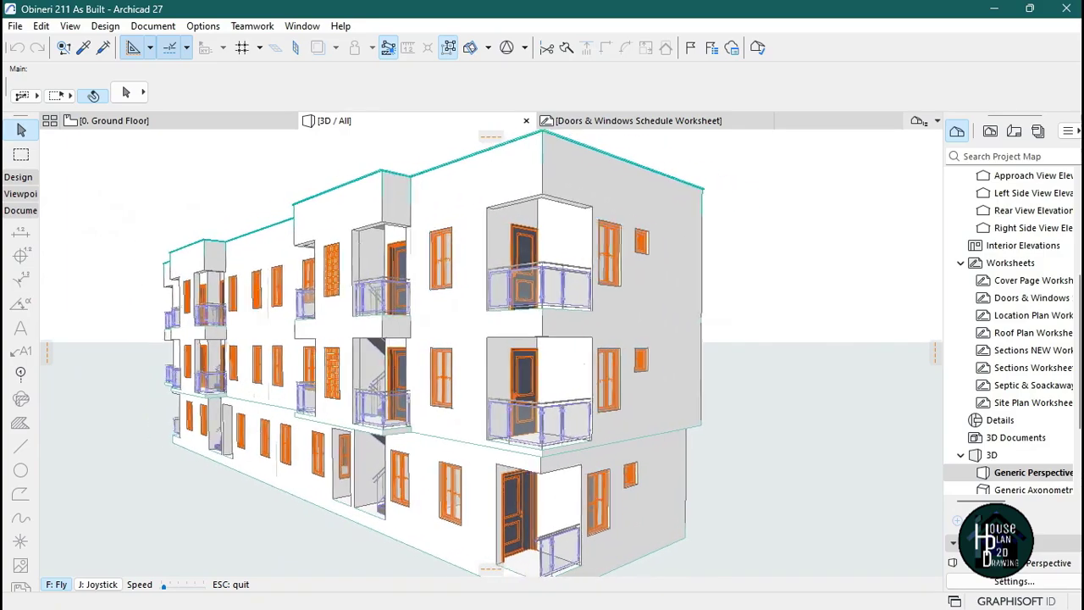
key("Down")
key("Left")
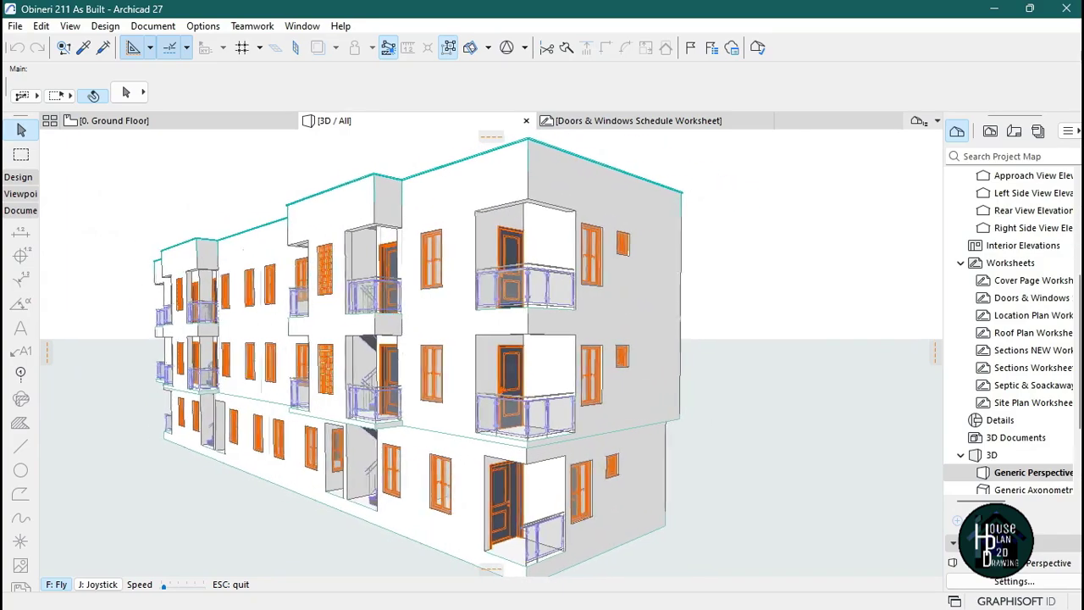
key("Left")
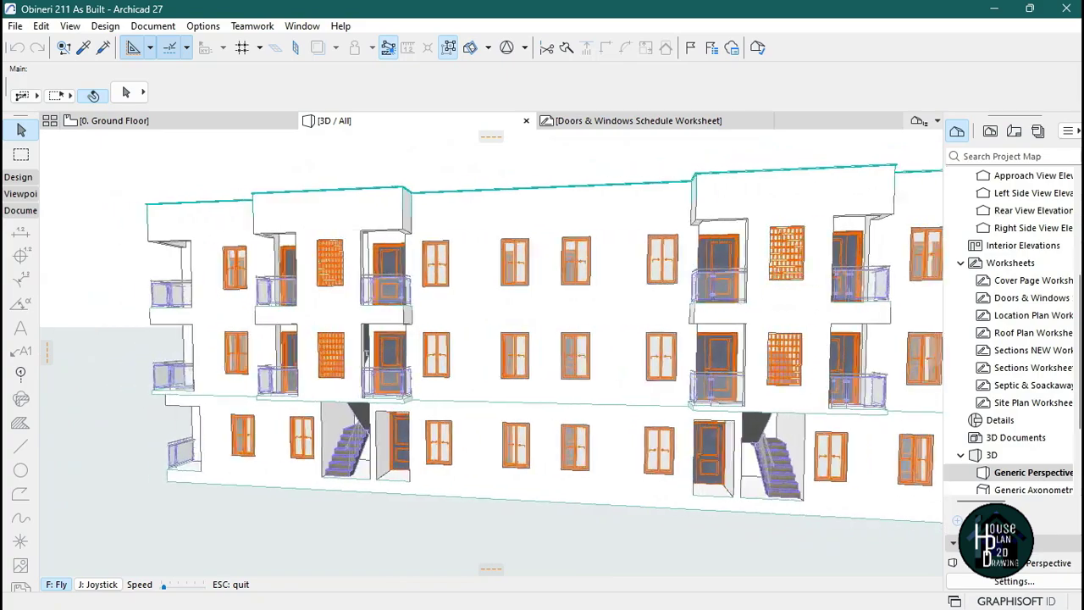
key("Left")
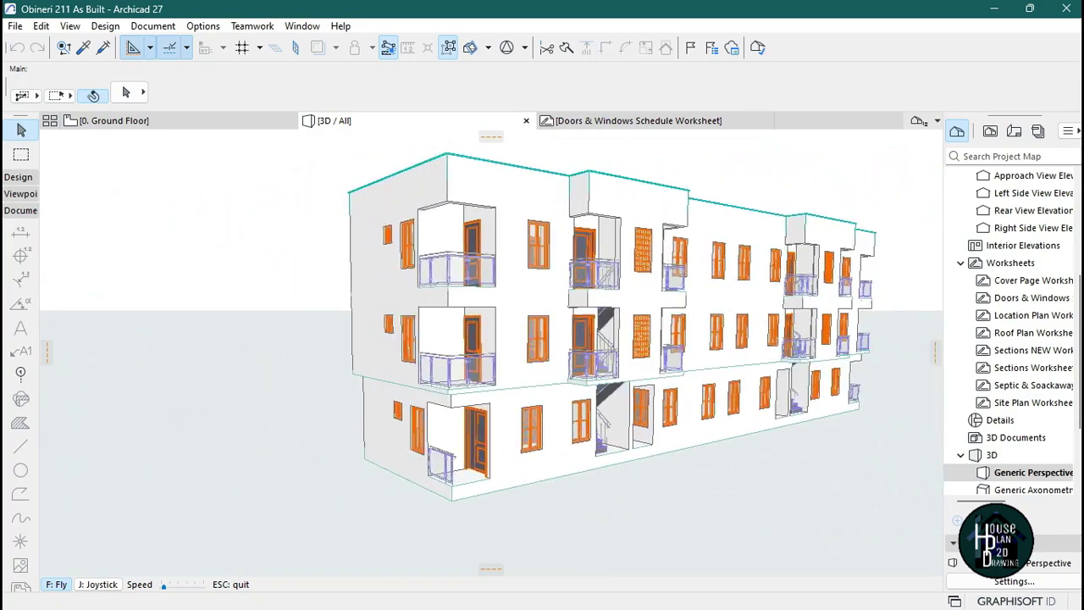
key("Up")
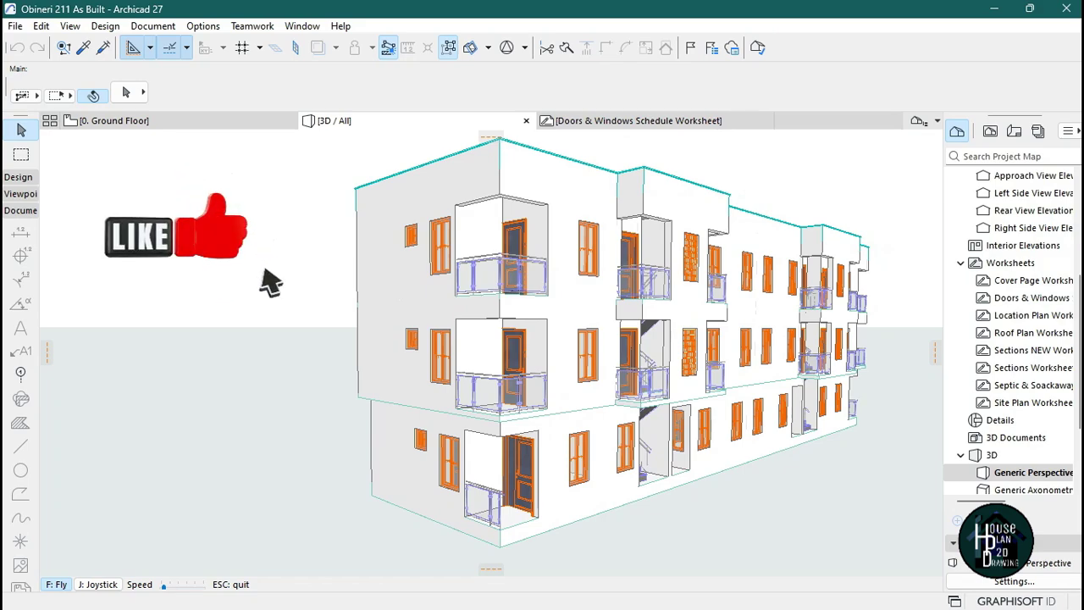
key("Left")
key("Left")
key("Up")
key("Down")
key("Down")
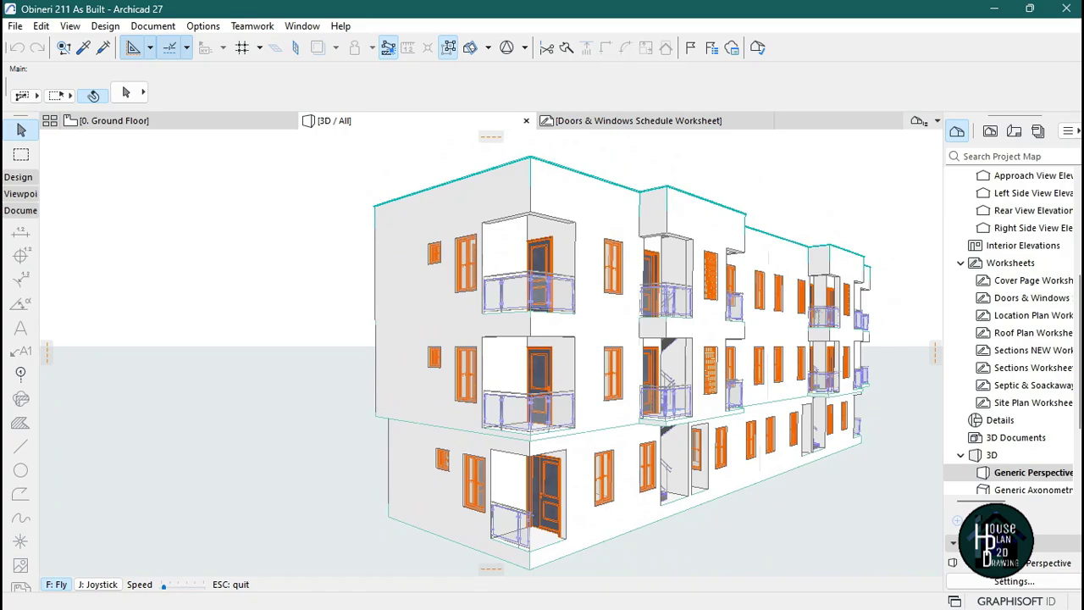
key("Escape")
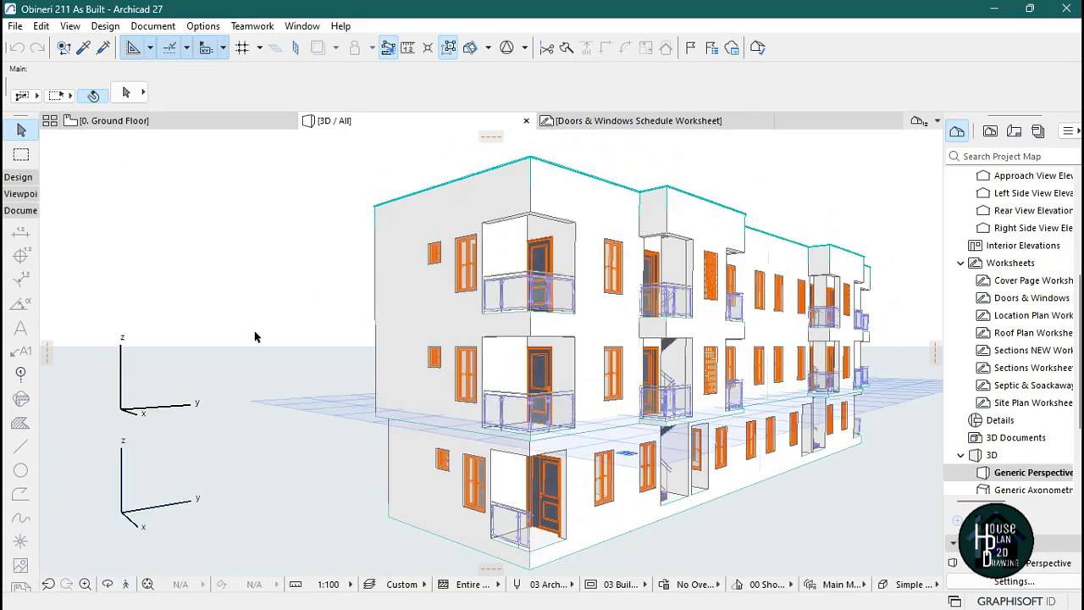
Step: Turn on a simple inside casing for the two-sash sliding window beside the upper-floor corner balcony
left_click(129, 583)
key("Up")
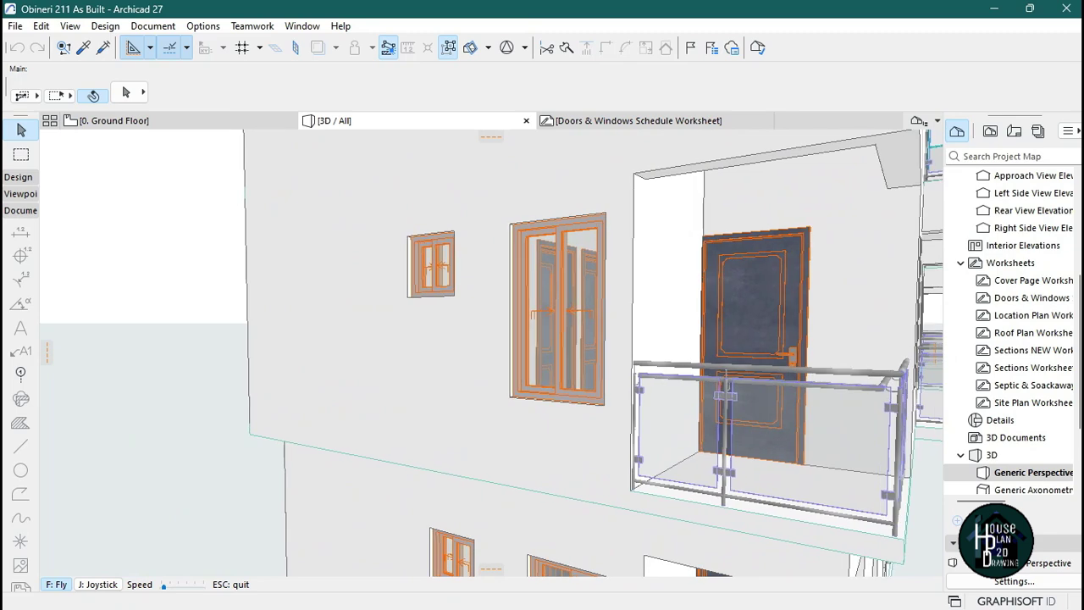
key("Escape")
left_click(554, 243)
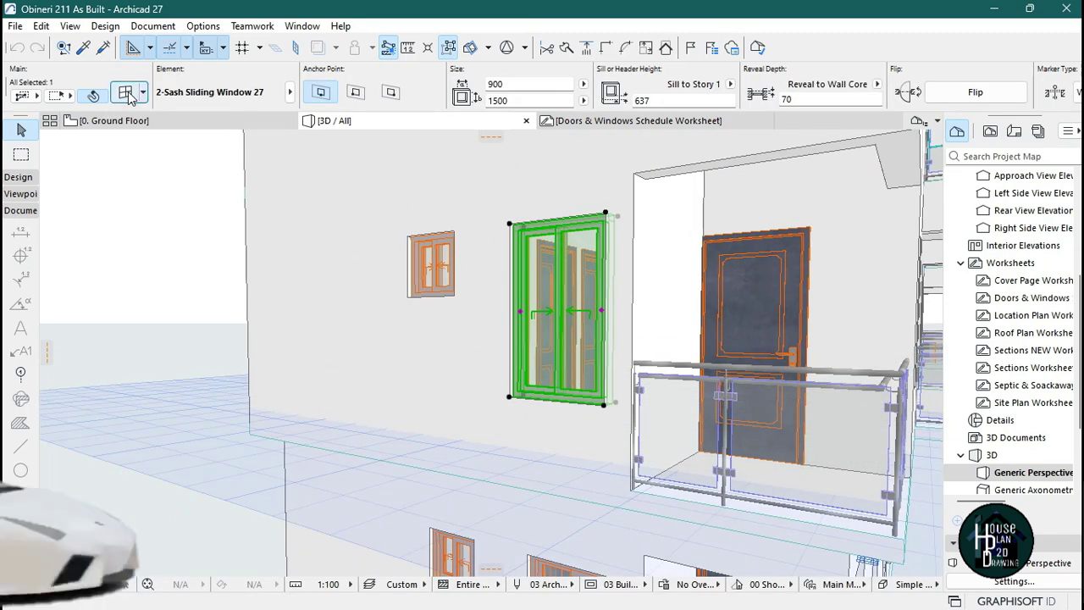
left_click(126, 91)
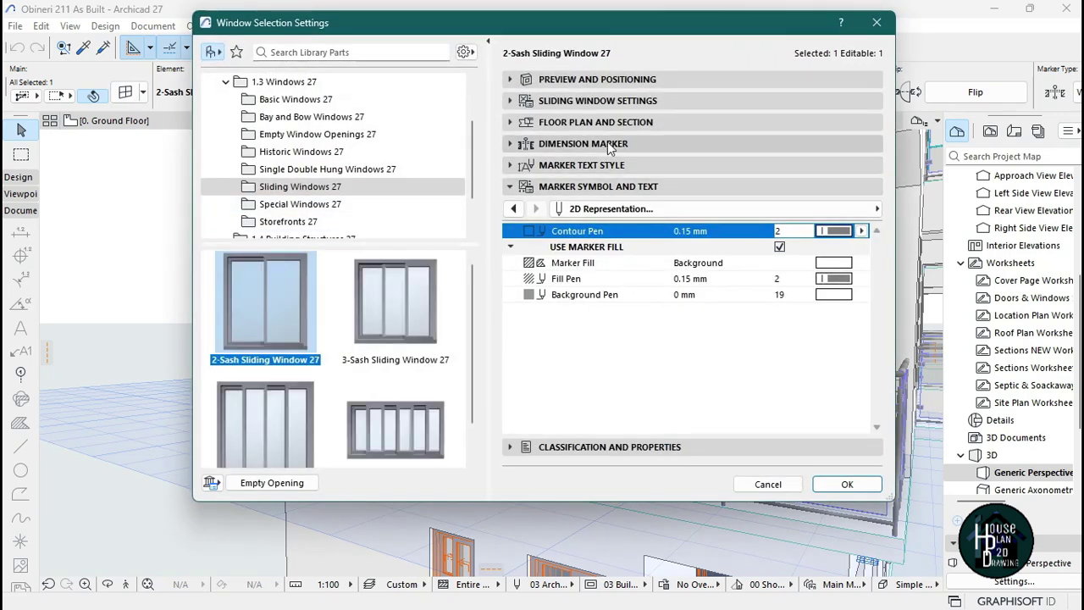
left_click(606, 100)
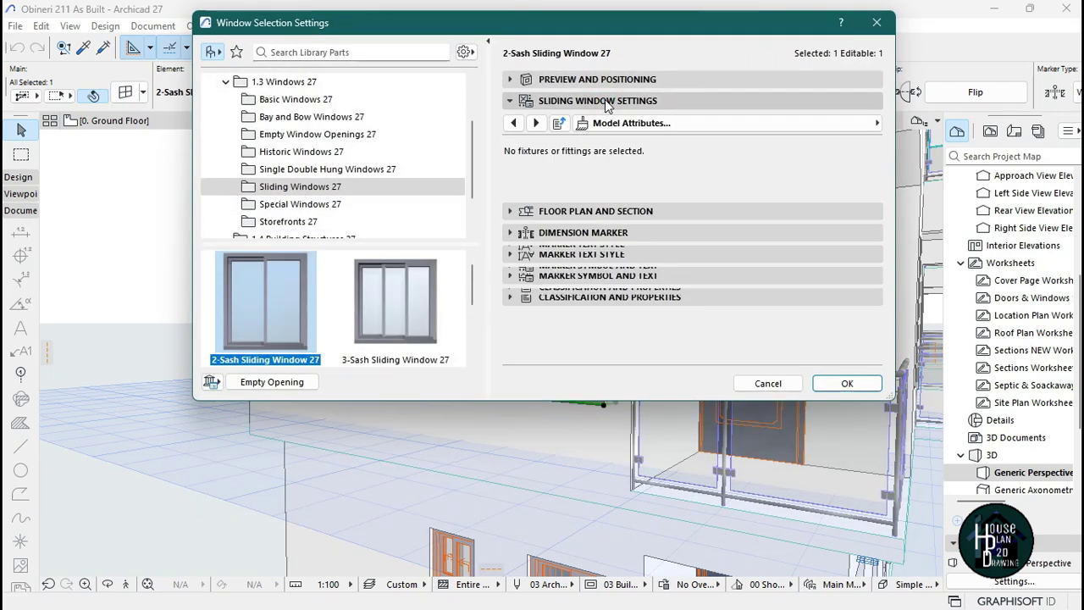
left_click(631, 124)
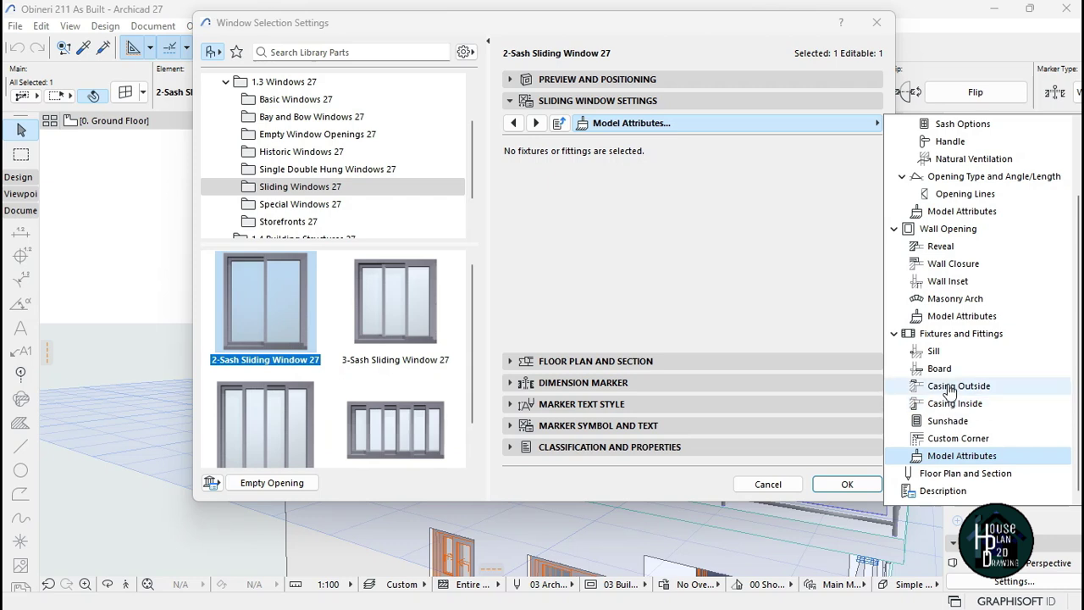
left_click(960, 407)
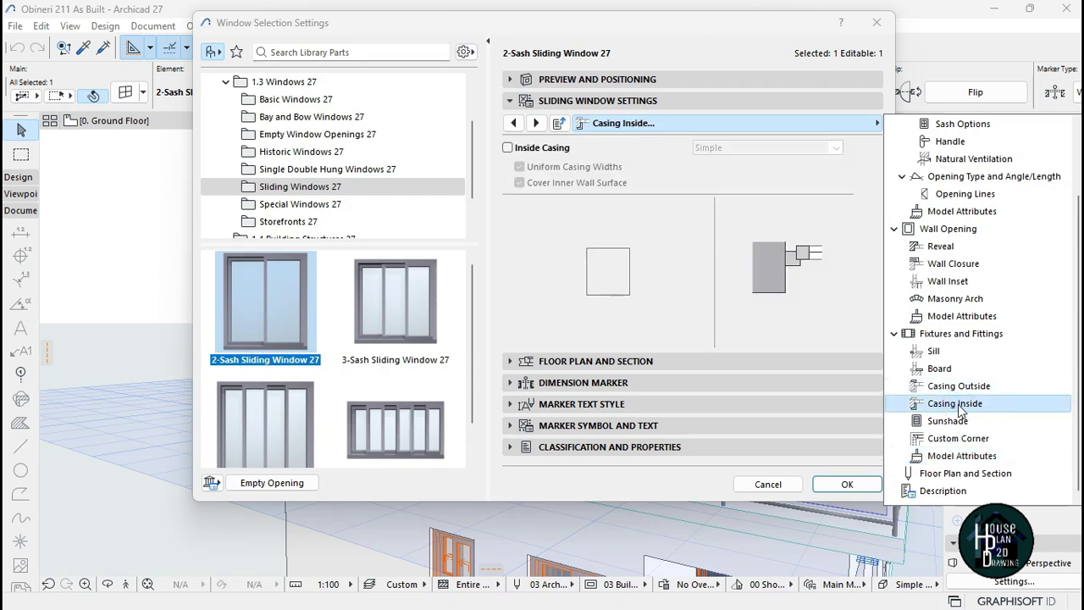
left_click(518, 157)
left_click(525, 157)
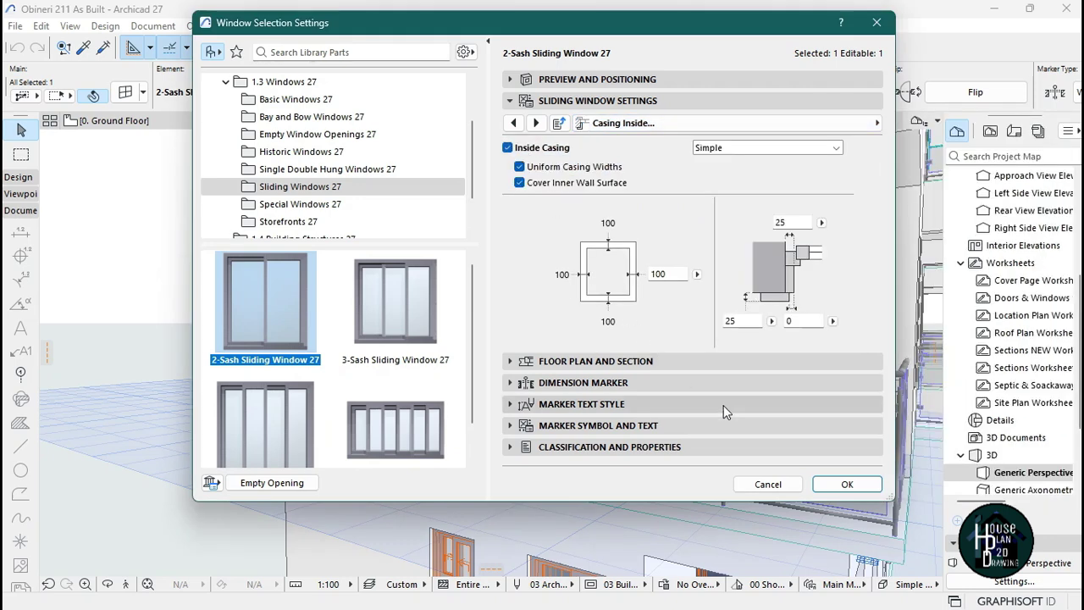
left_click(847, 485)
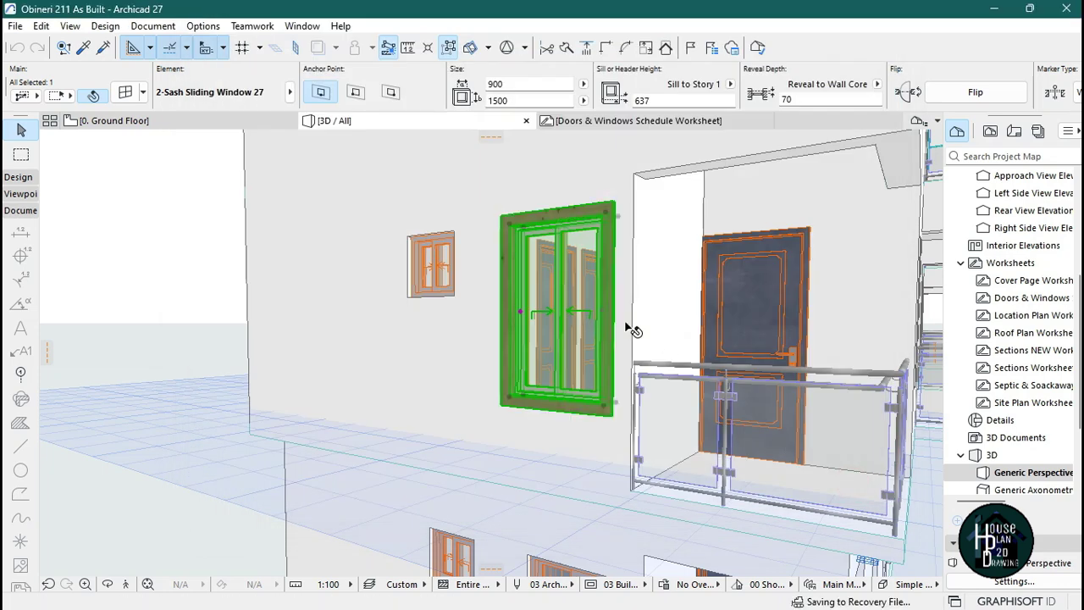
key("Escape")
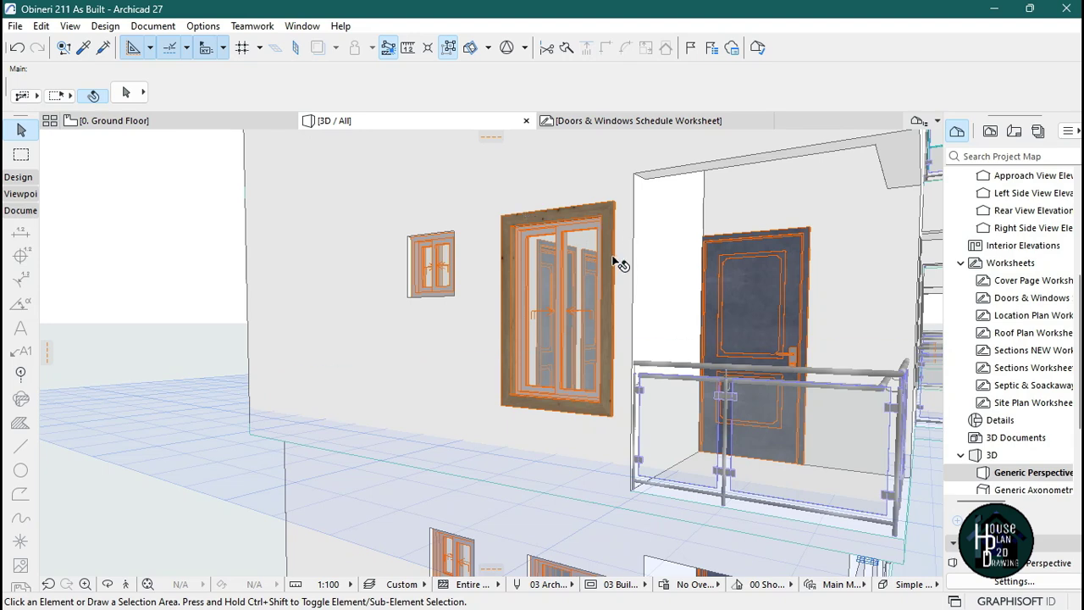
Step: Set the inside casing surface of the sliding window beside the balcony to Paint - Titanium White
left_click(558, 241)
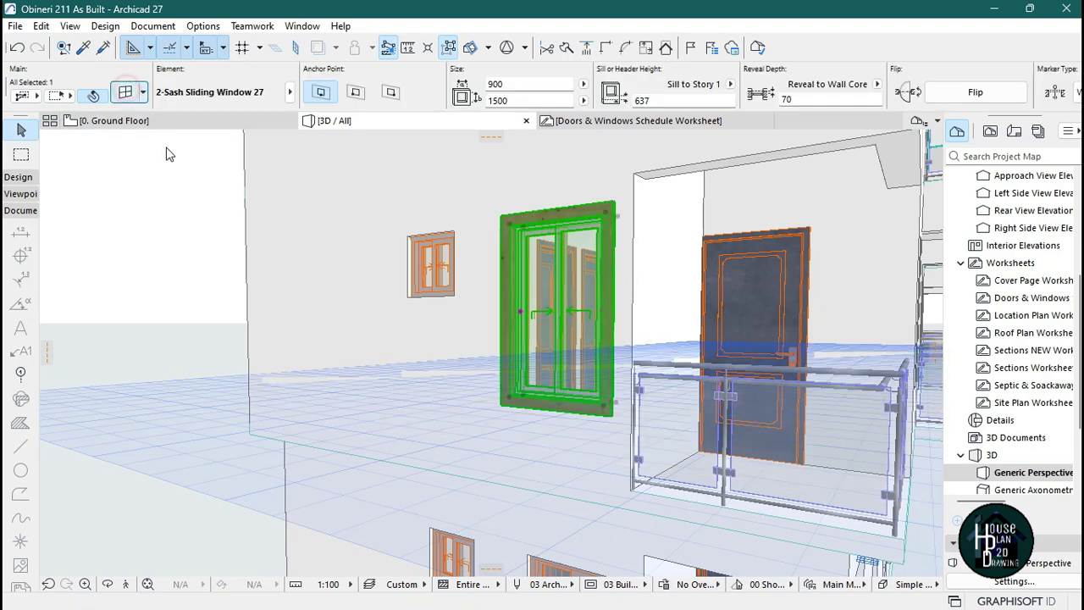
double_click(517, 340)
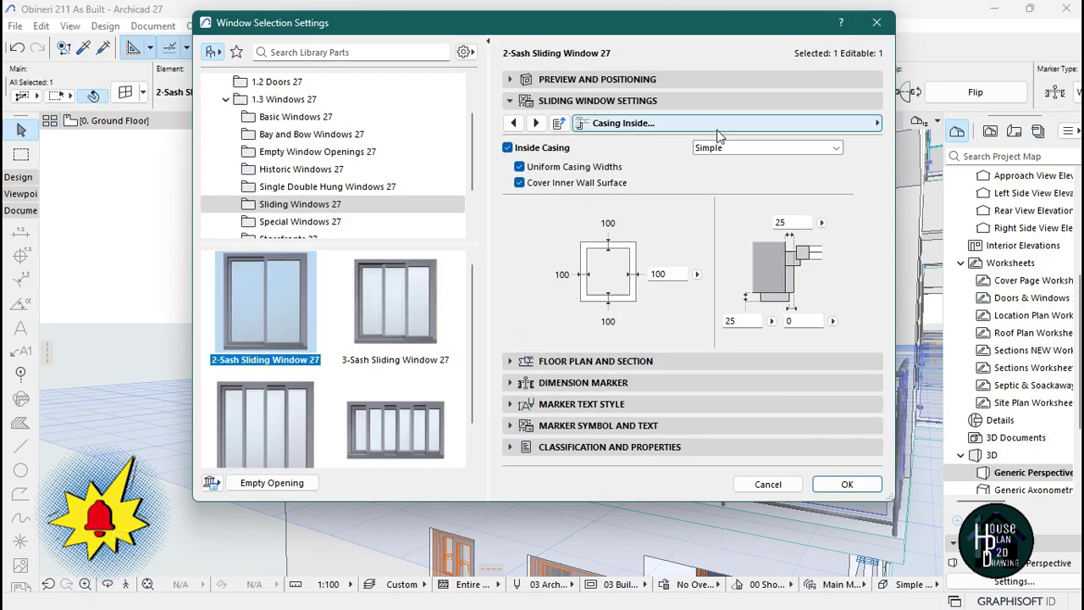
left_click(717, 125)
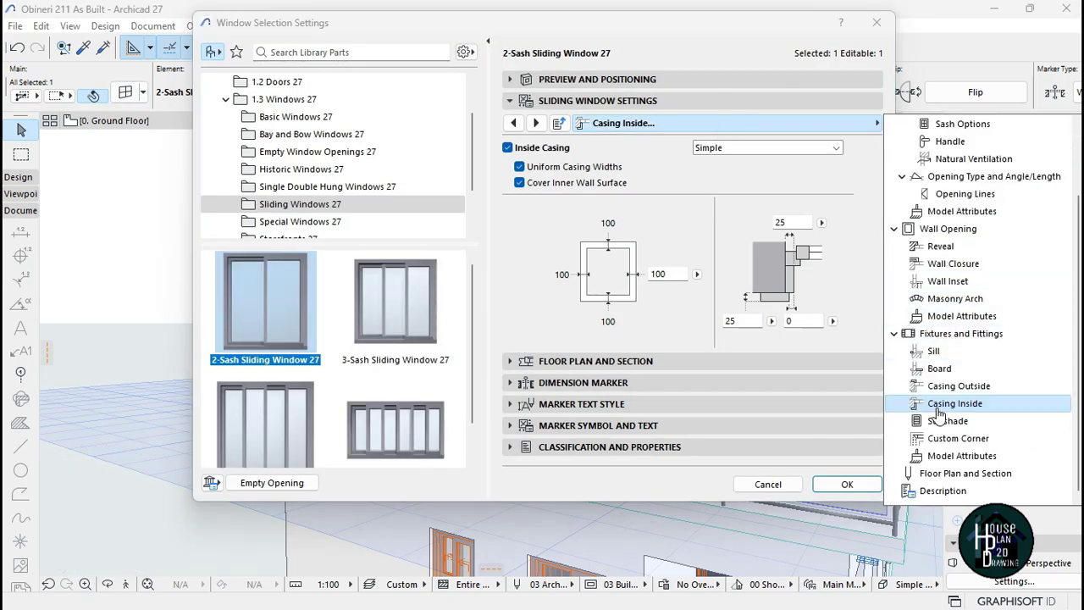
left_click(955, 457)
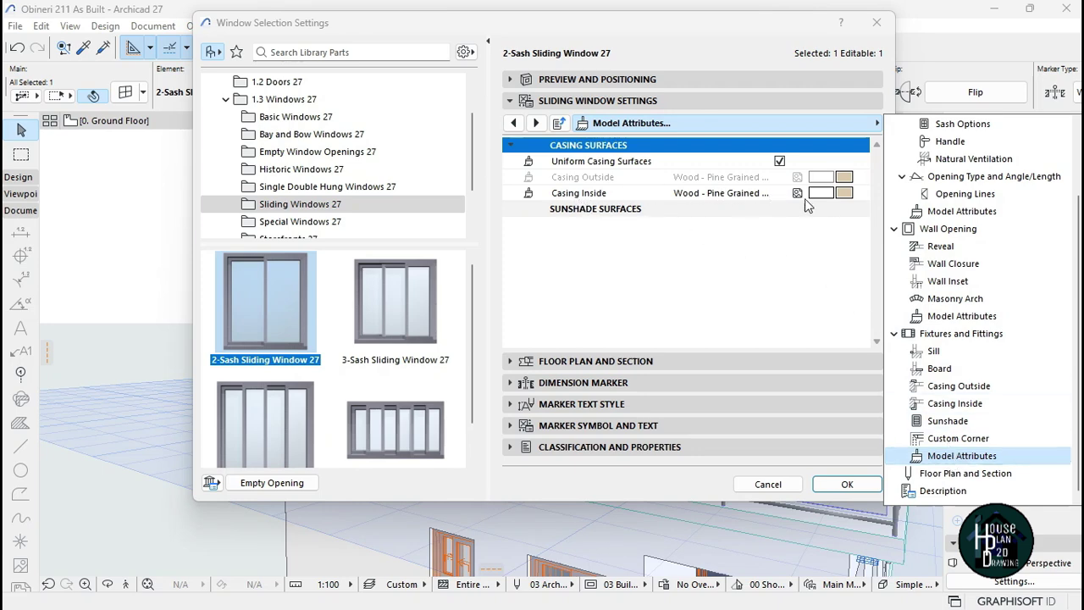
left_click(845, 193)
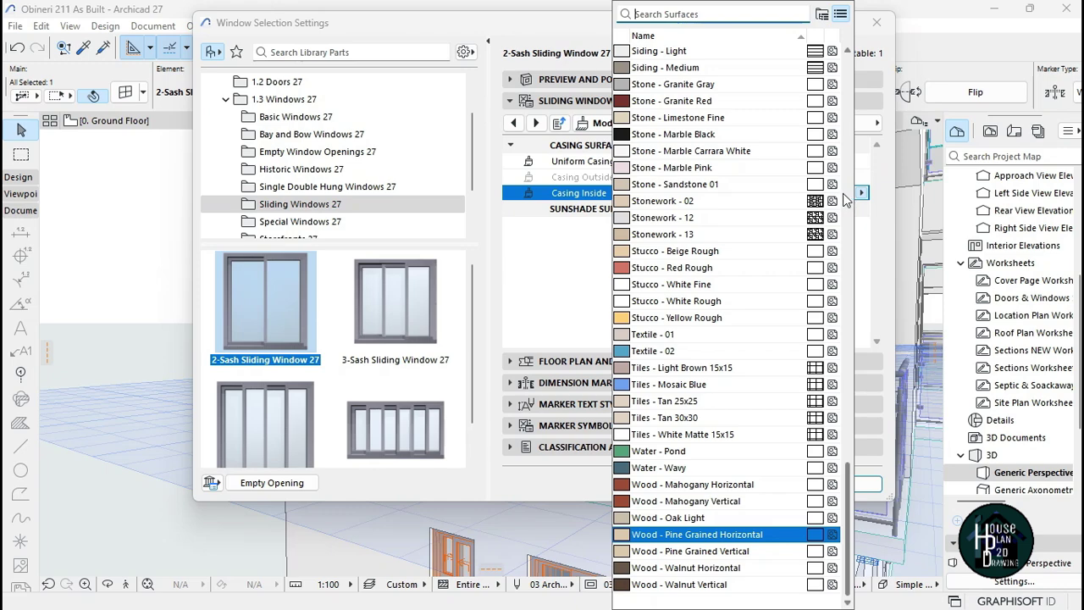
type("tit")
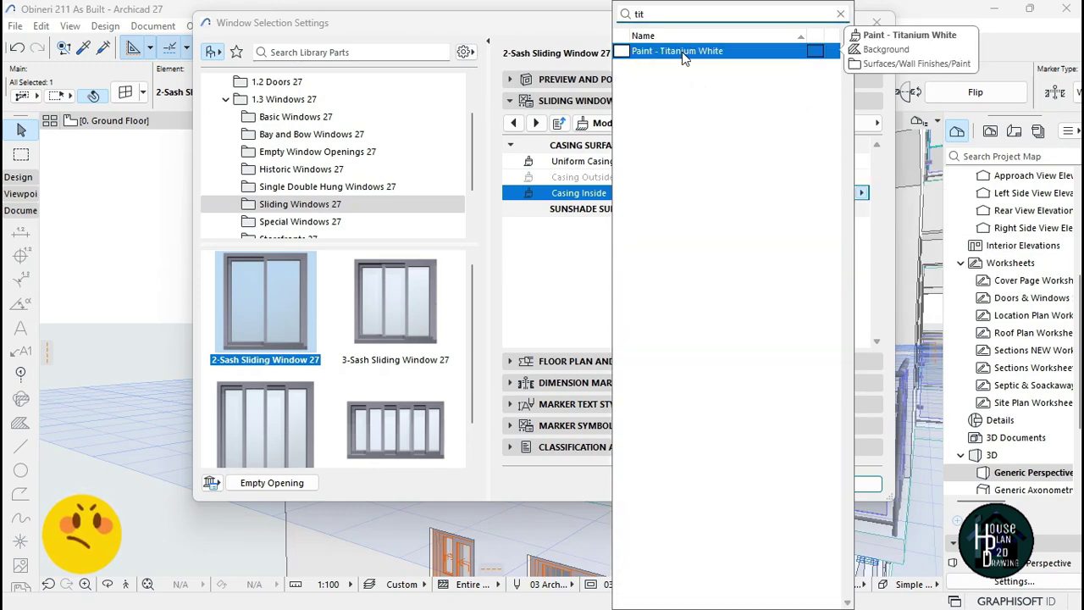
left_click(686, 51)
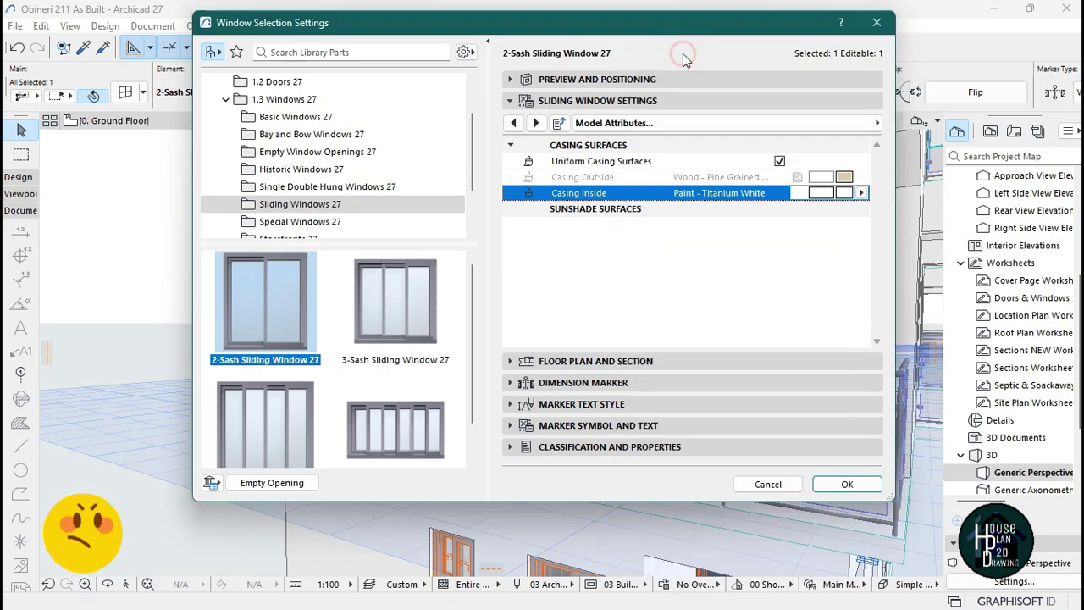
left_click(846, 484)
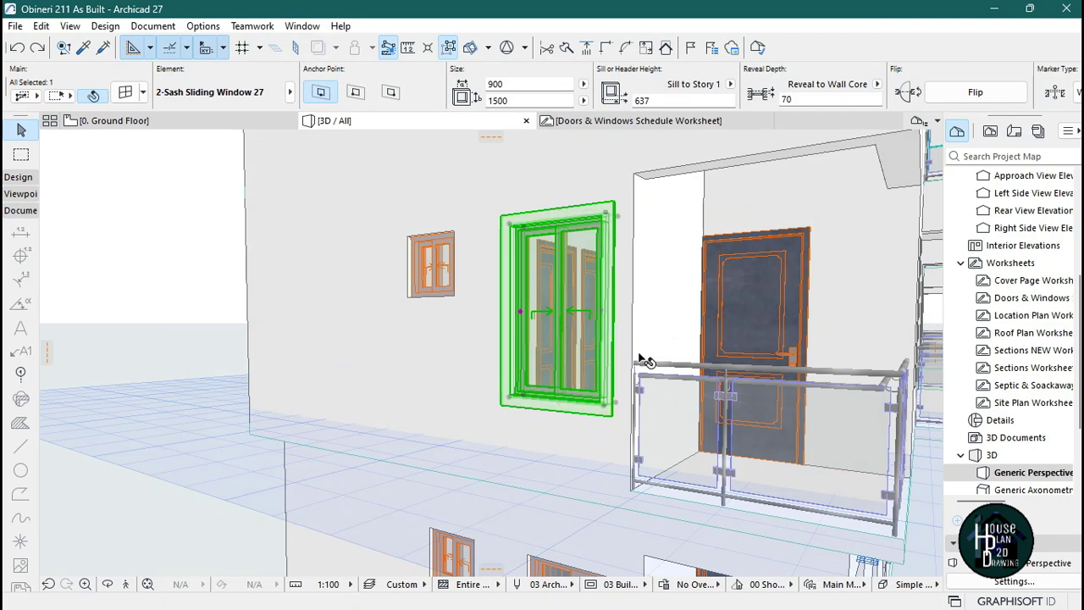
key("Escape")
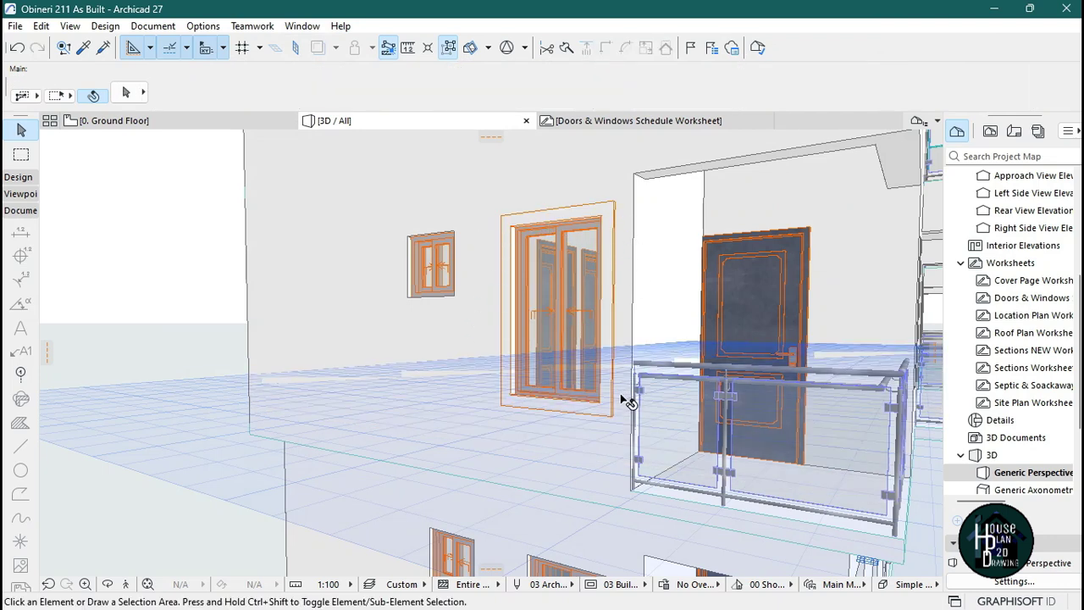
Step: Widen the uniform inside casing around the sliding window beside the balcony
left_click(542, 274)
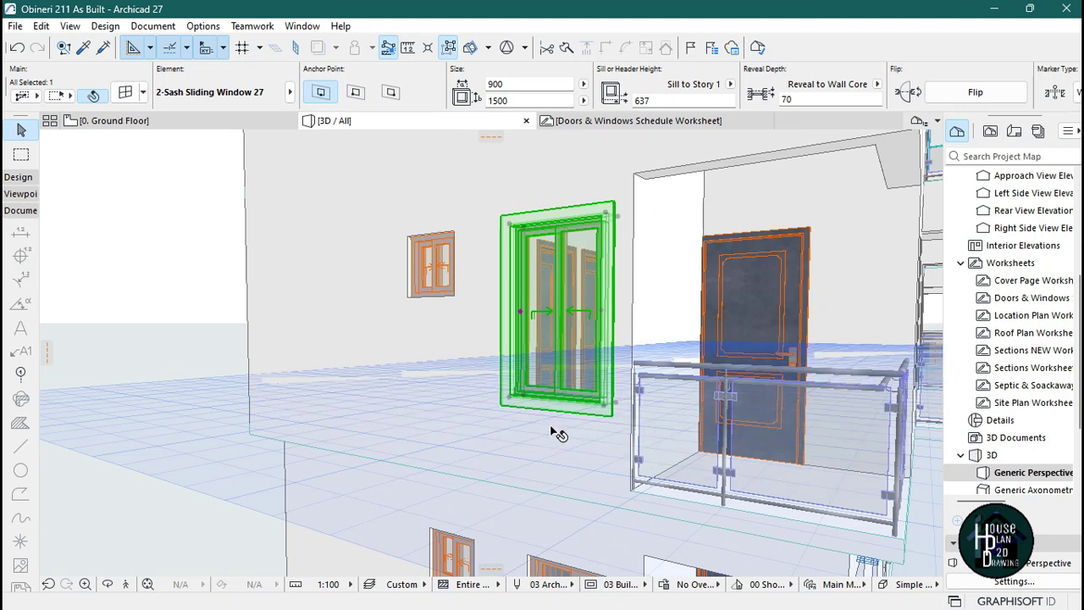
key("Escape")
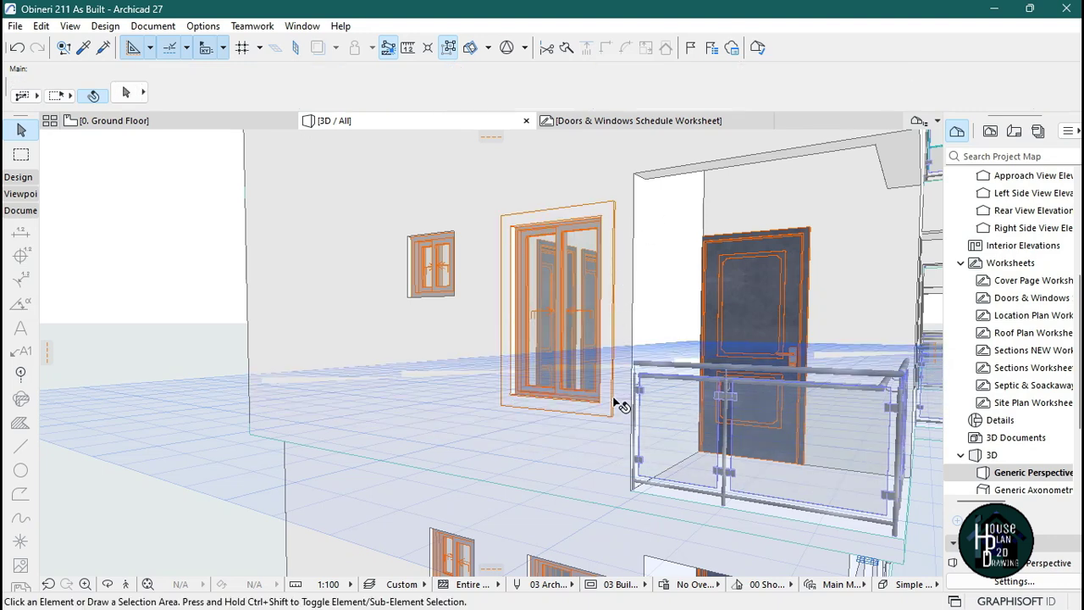
left_click(567, 263)
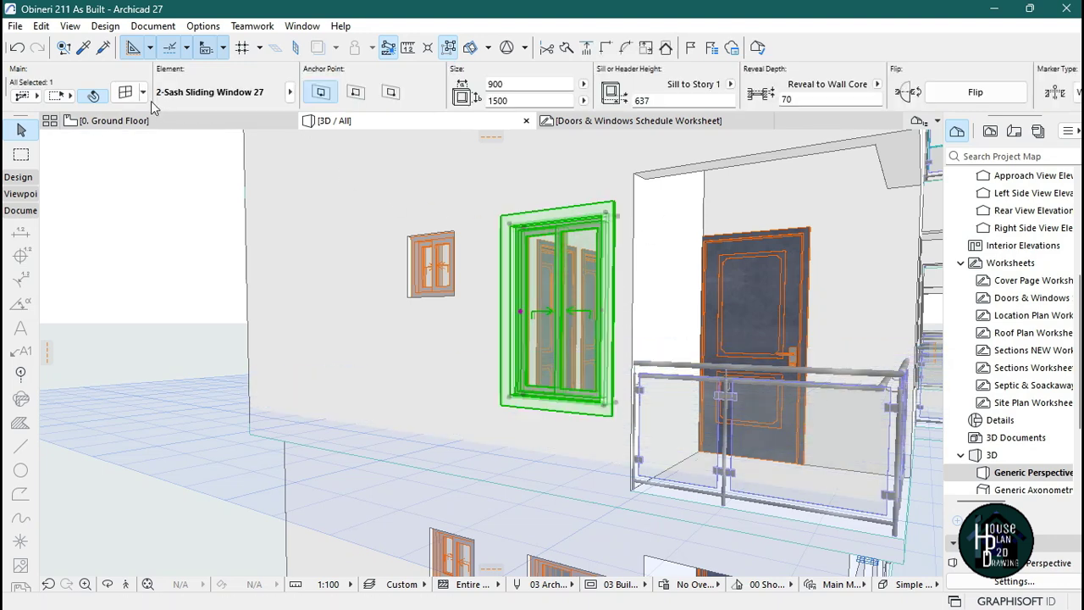
key("ctrl+t")
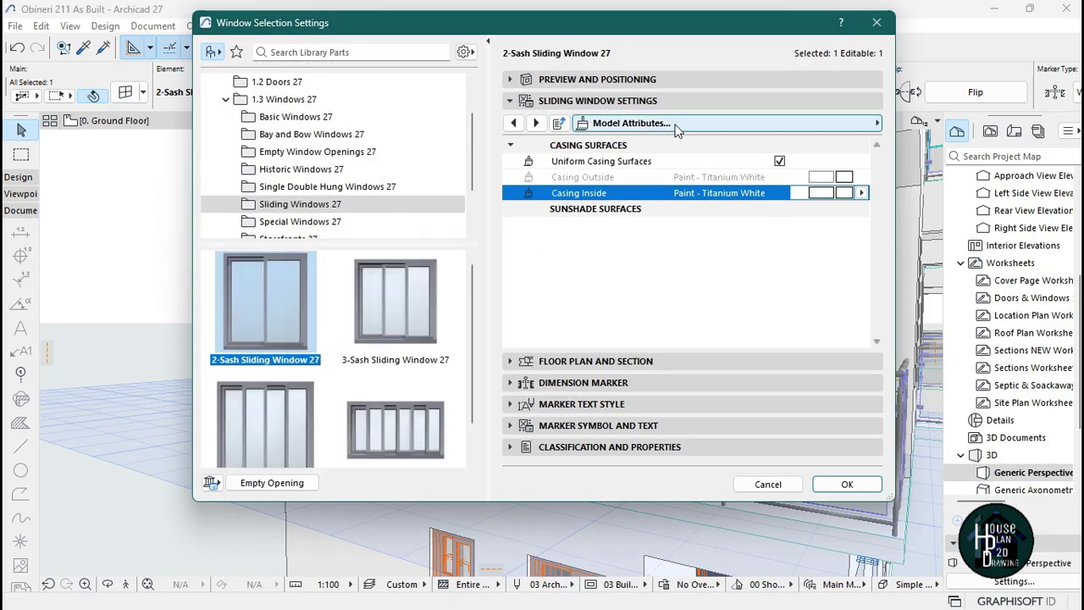
left_click(677, 124)
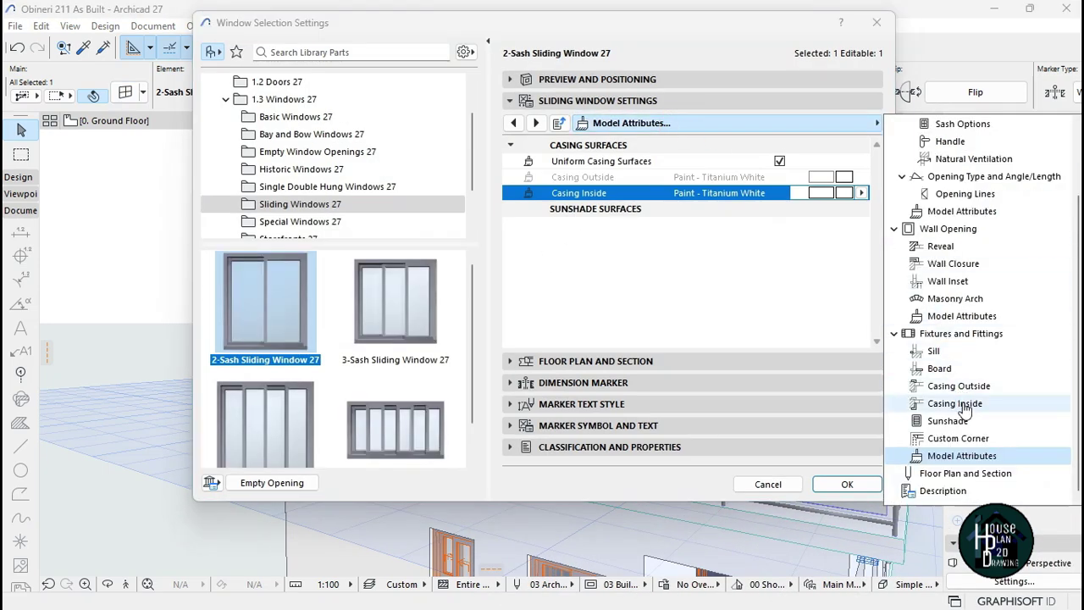
left_click(957, 404)
left_click(671, 277)
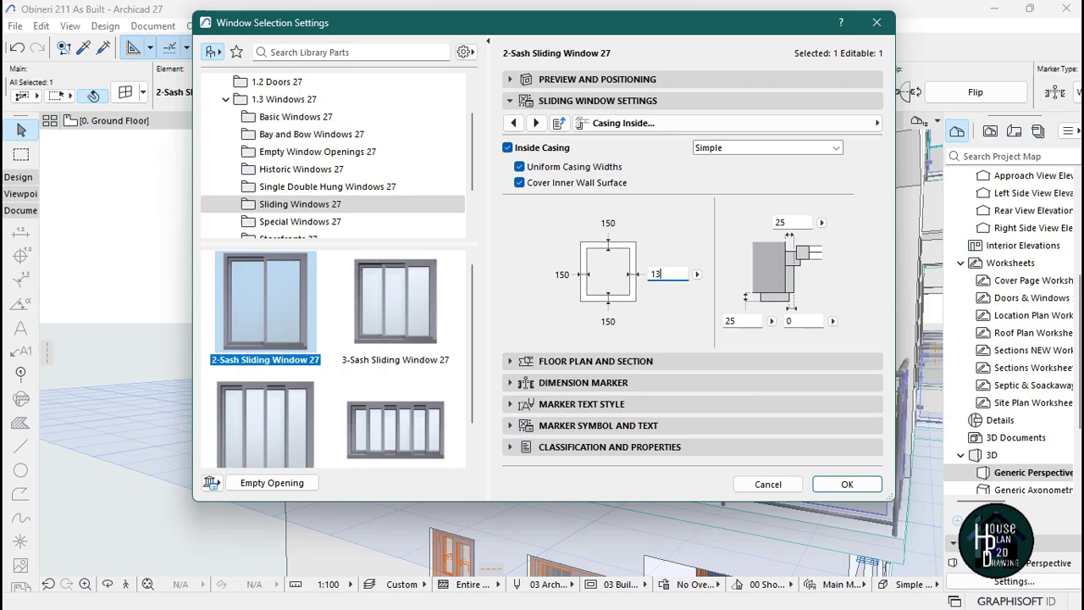
left_click(847, 485)
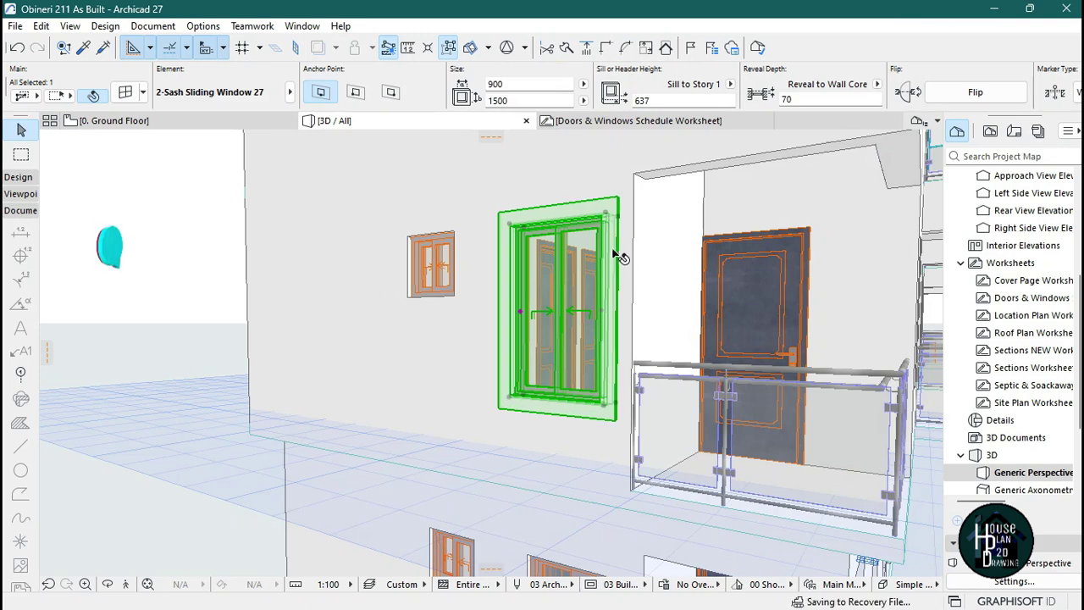
Step: Deselect the window and examine its casing against the other windows across the building's end and long facades
key("Escape")
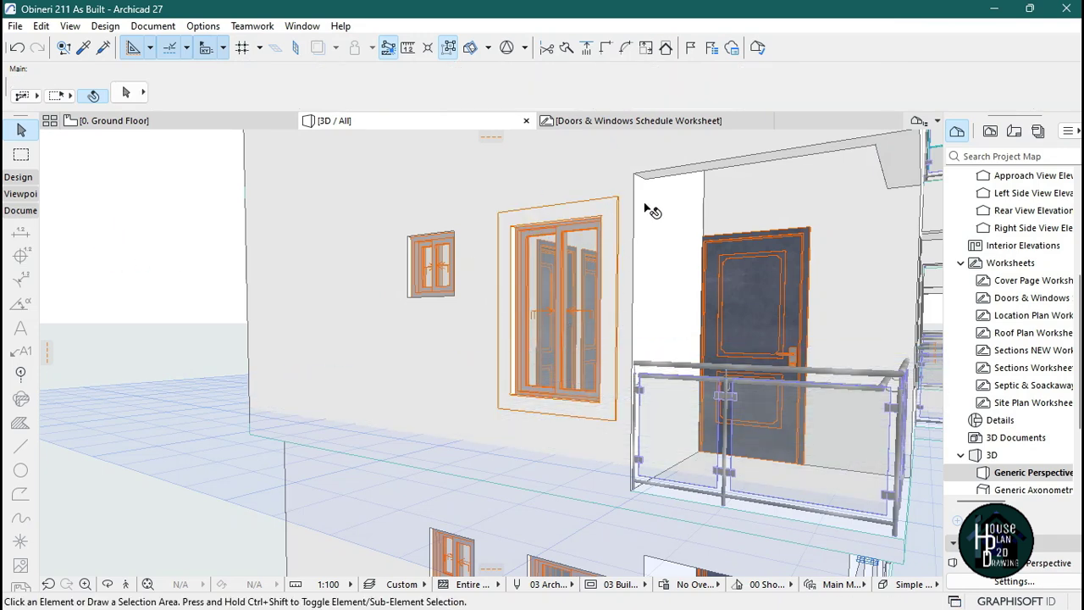
left_click(127, 585)
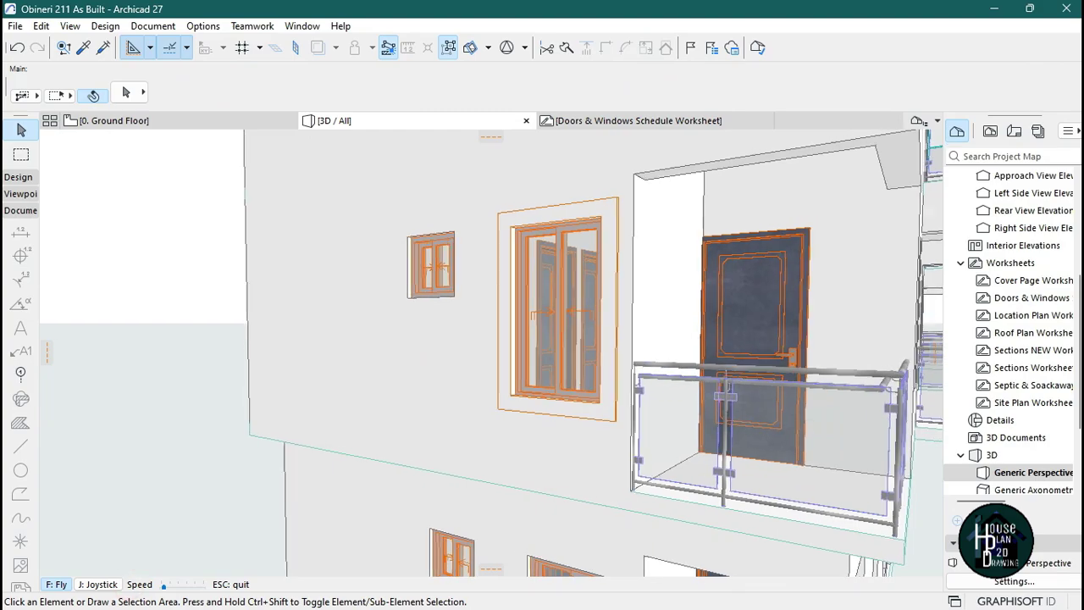
key("Down")
key("Up")
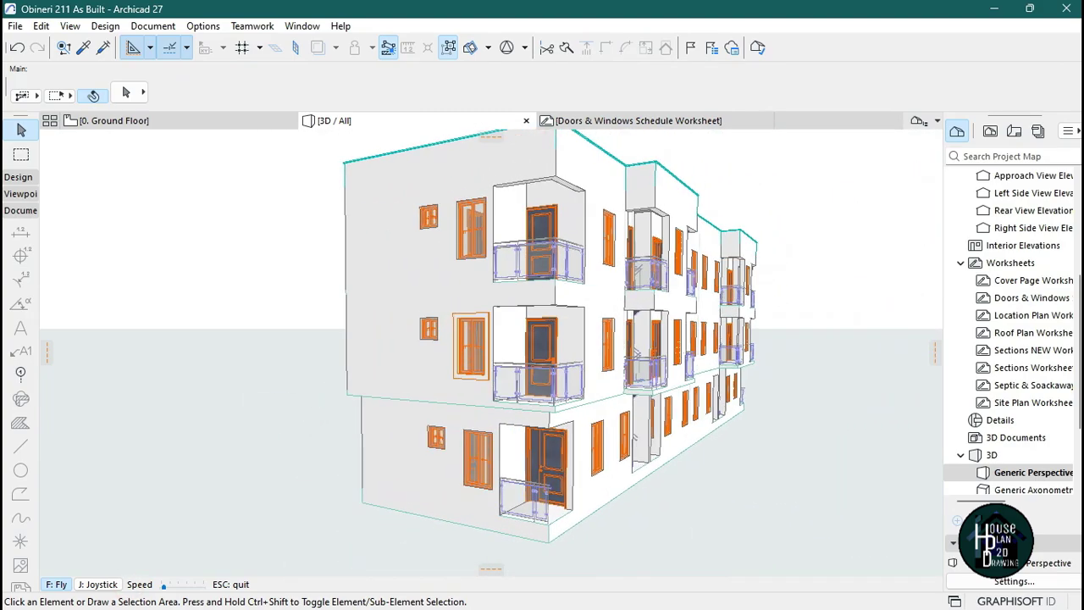
key("Down")
key("Right")
key("Left")
key("Left")
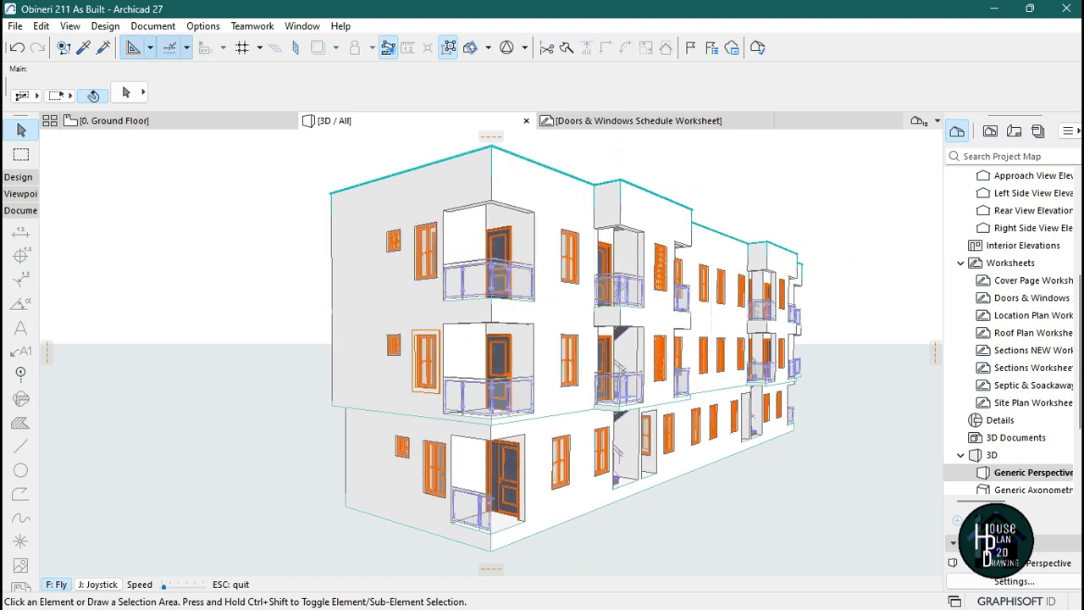
key("Escape")
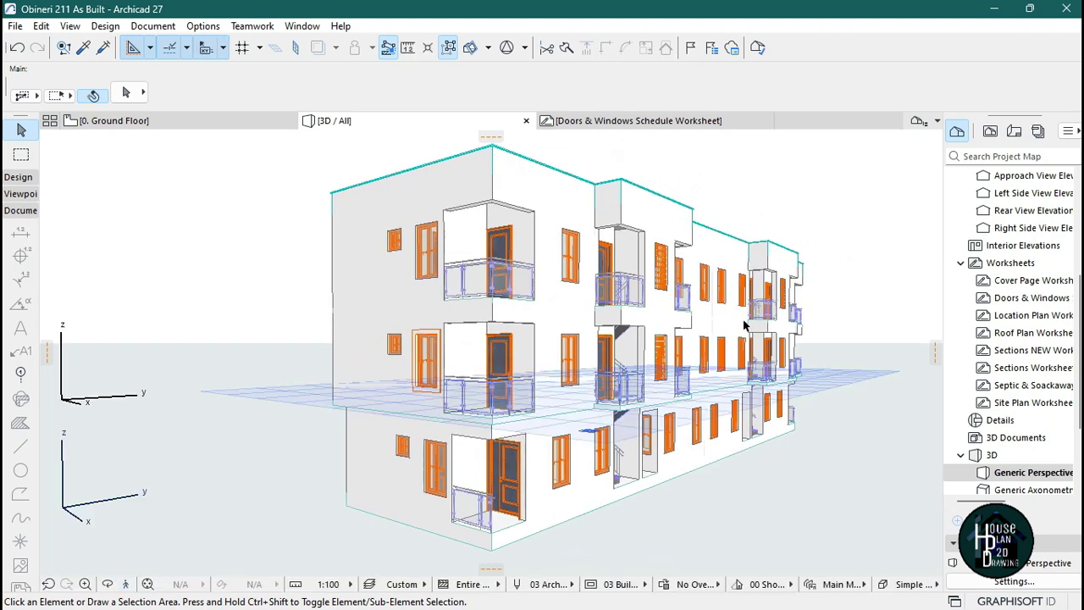
Step: Select every window in the 3D model using the Window tool
left_click(19, 179)
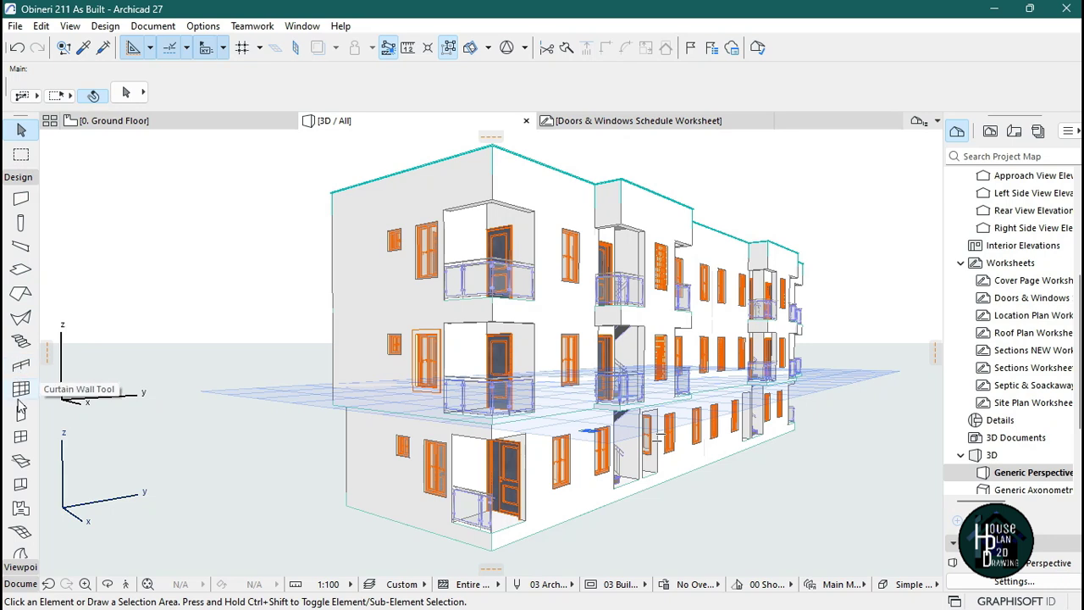
left_click(21, 438)
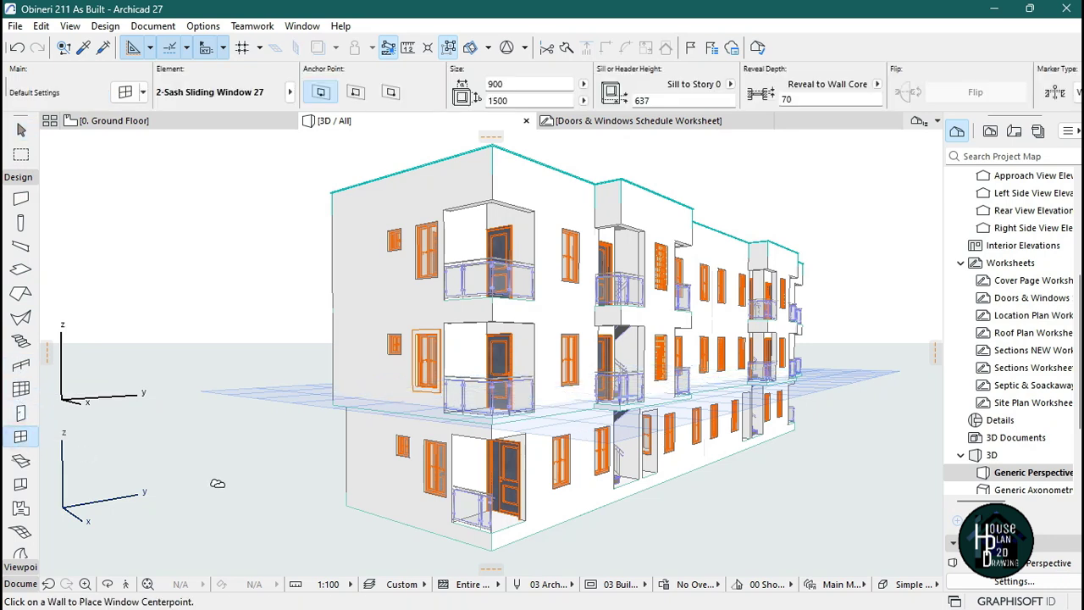
key("ctrl+a")
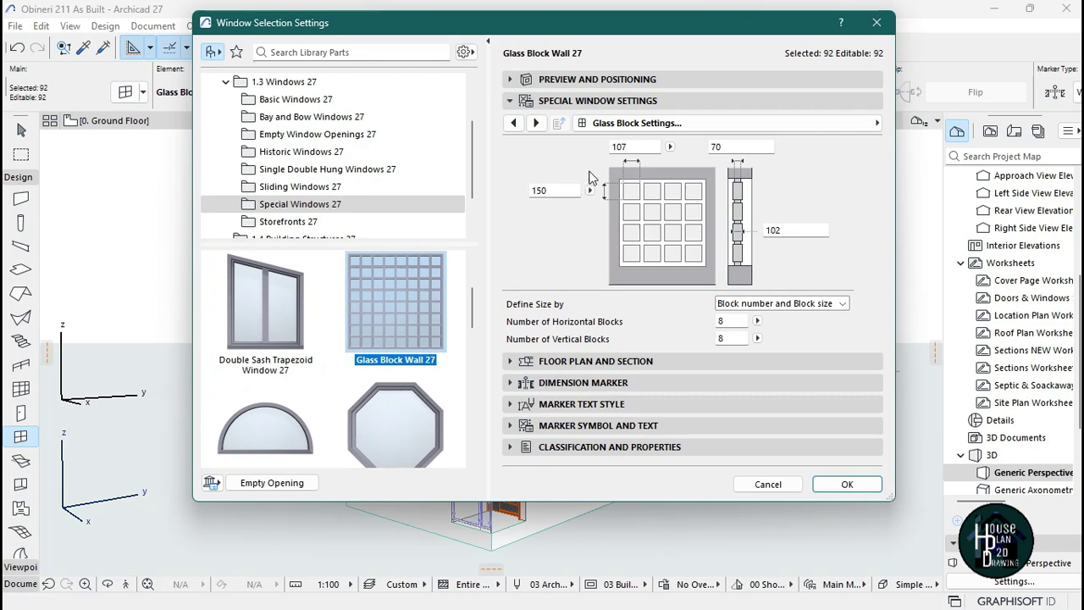
left_click(877, 23)
left_click(728, 125)
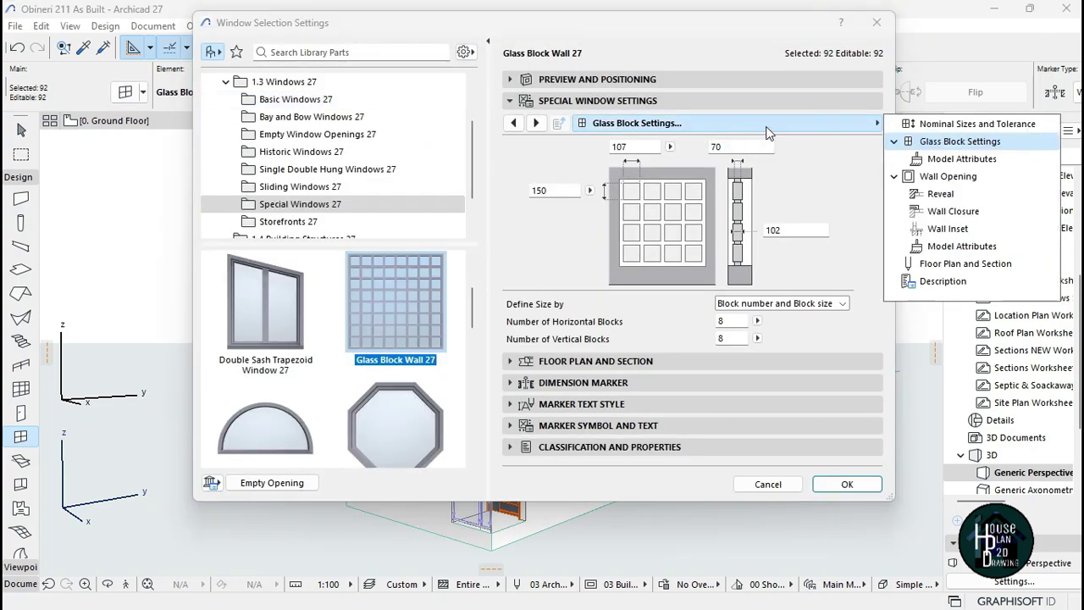
left_click(877, 23)
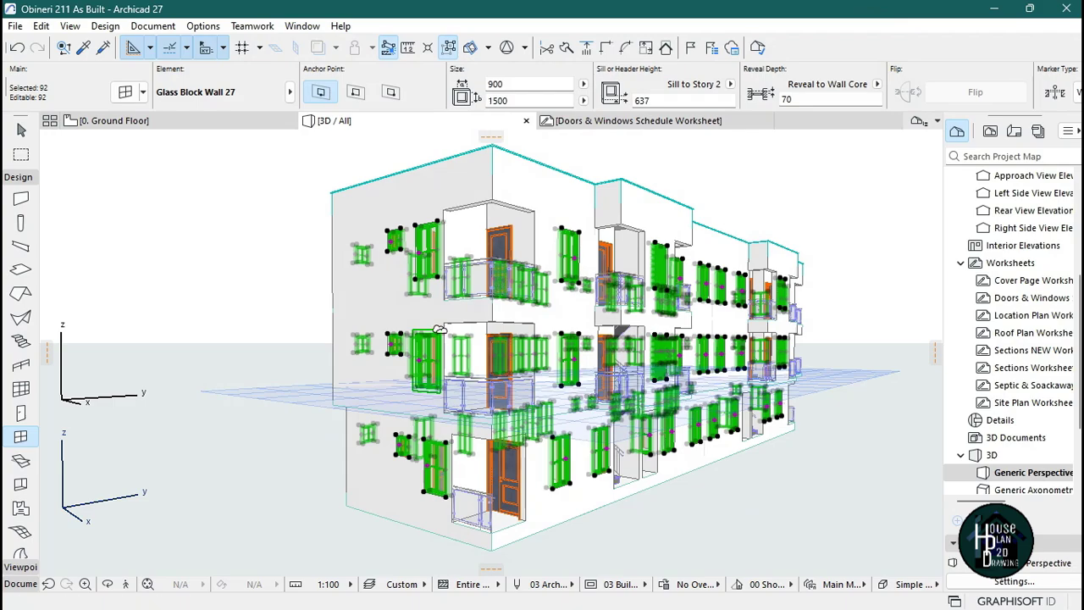
Step: Remove the top-floor sliding window beside the corner balcony from the window selection and add it back so its settings lead the selection
left_click(126, 585)
key("Up")
key("Left")
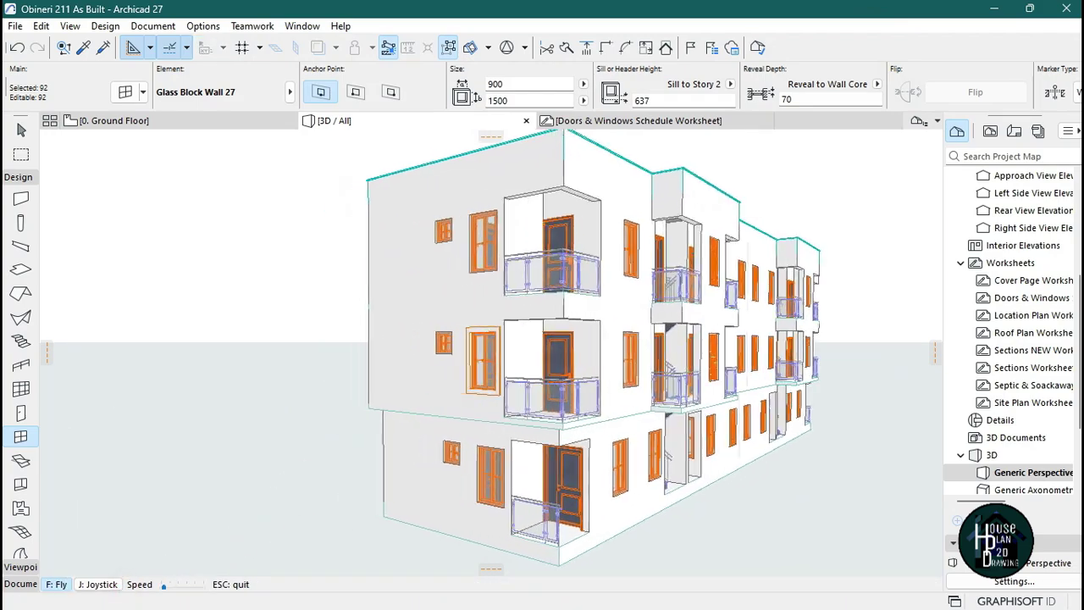
key("Up")
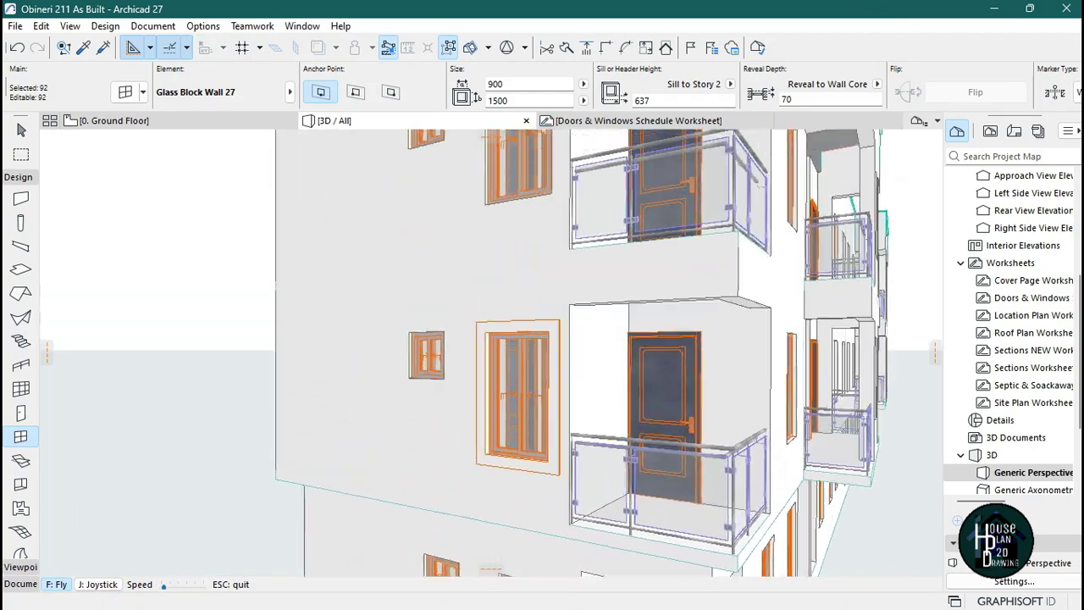
key("Down")
key("Escape")
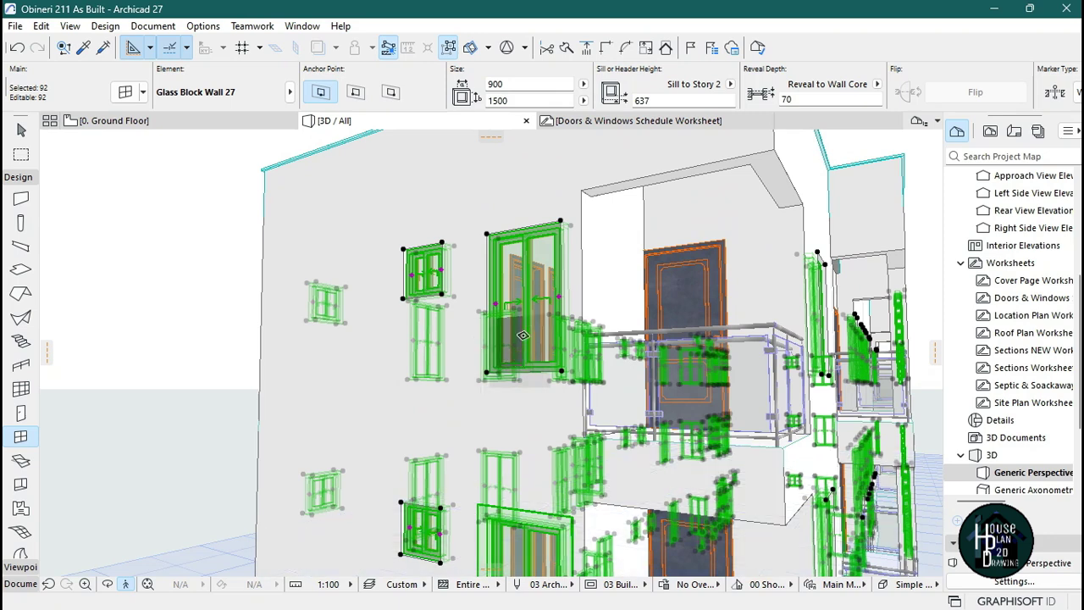
key("shift")
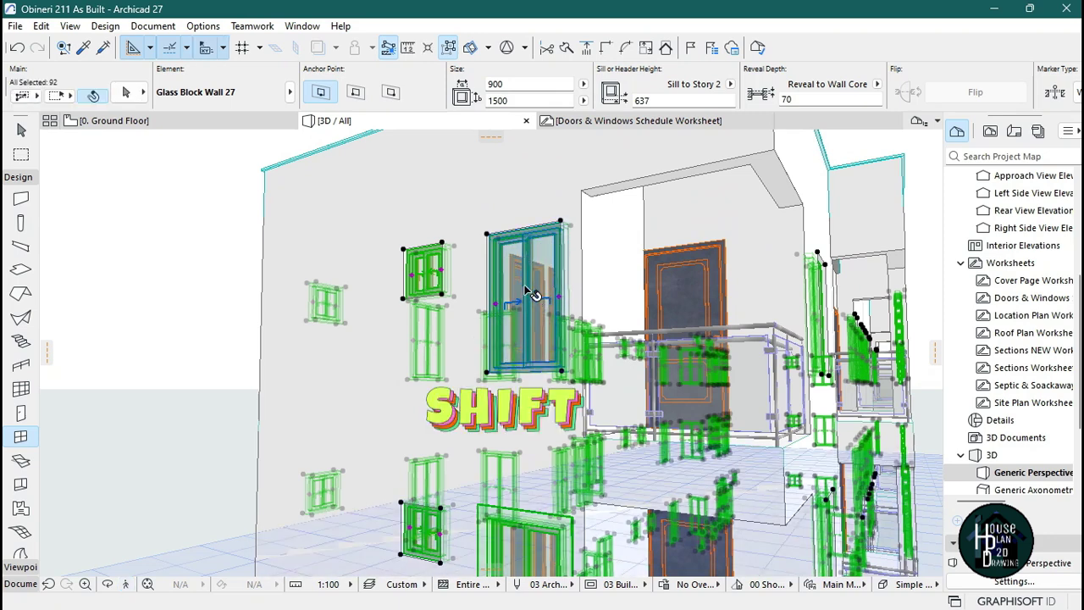
left_click(527, 271, "shift")
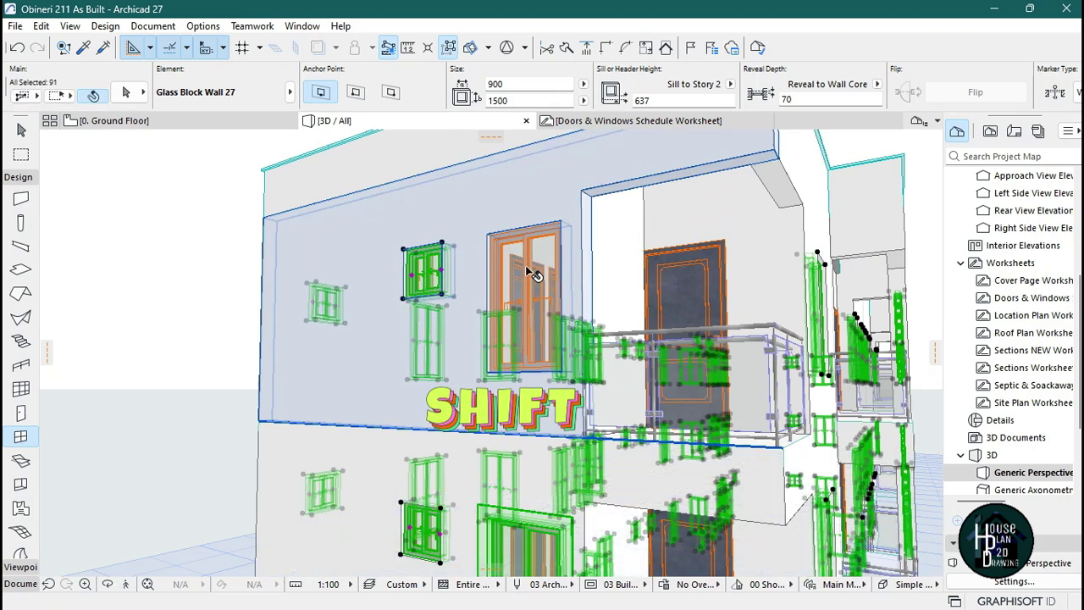
left_click(518, 334, "shift")
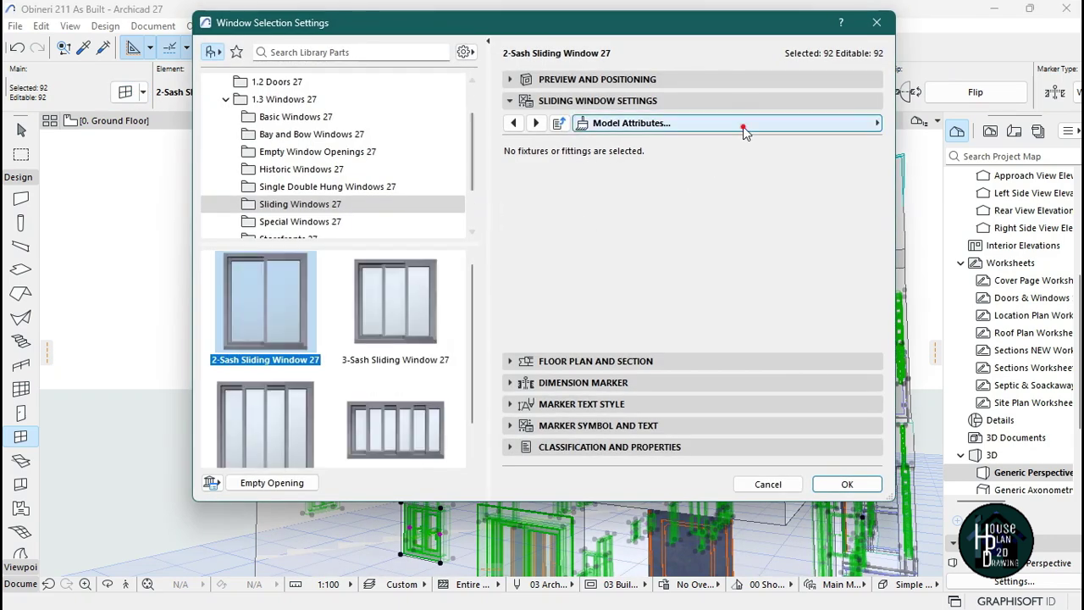
Step: Turn on the simple inside casing for all selected windows with a uniform width of 130 mm
left_click(743, 126)
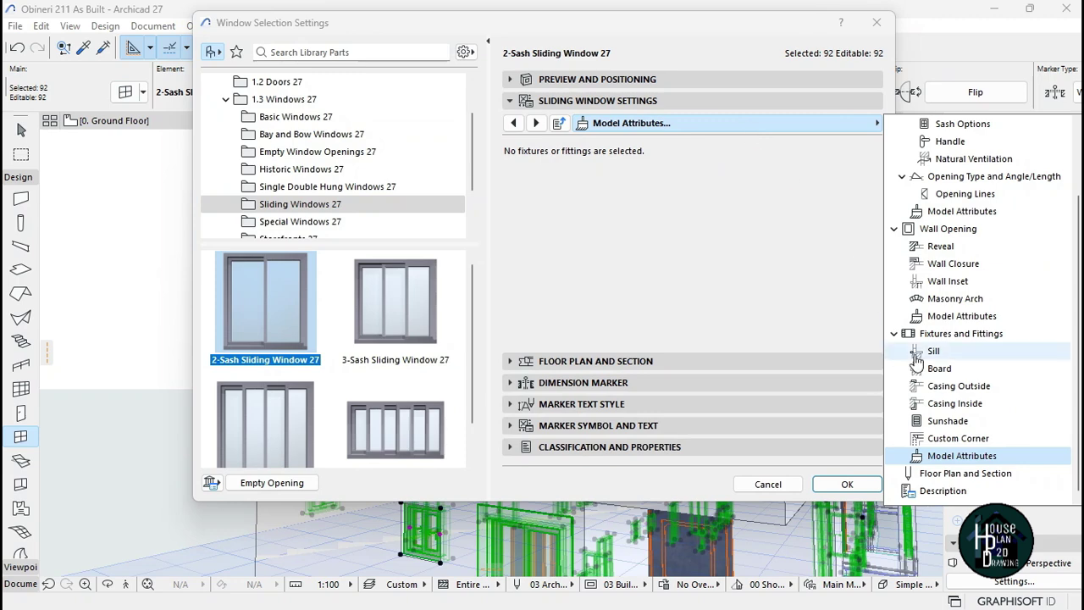
left_click(955, 404)
left_click(534, 150)
left_click(533, 150)
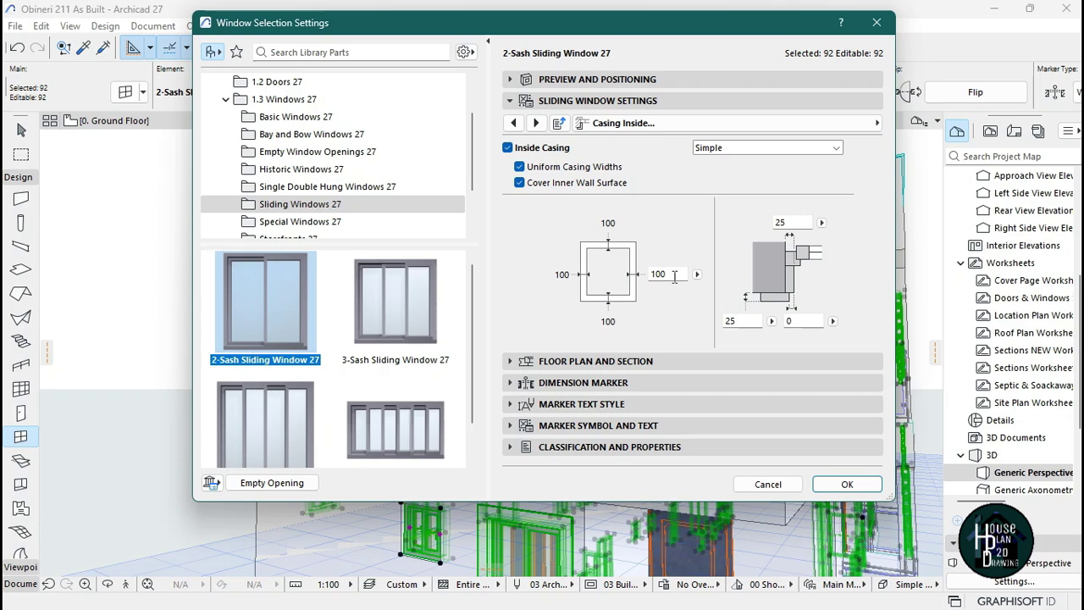
type("130")
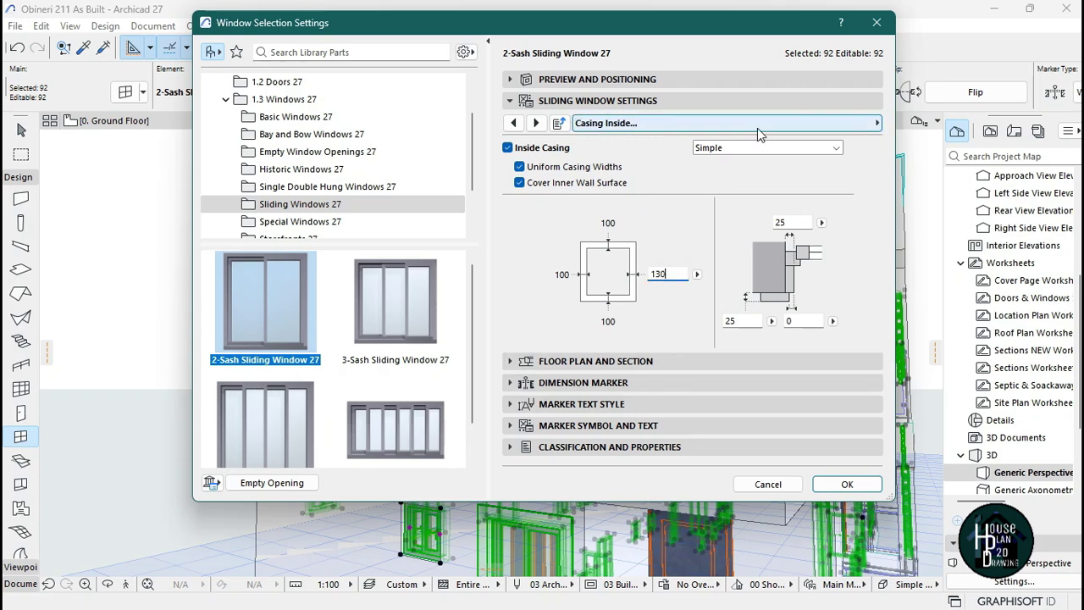
Step: Set the inside casing surface of all selected windows to Paint - Titanium White, apply the settings and clear the selection
left_click(758, 125)
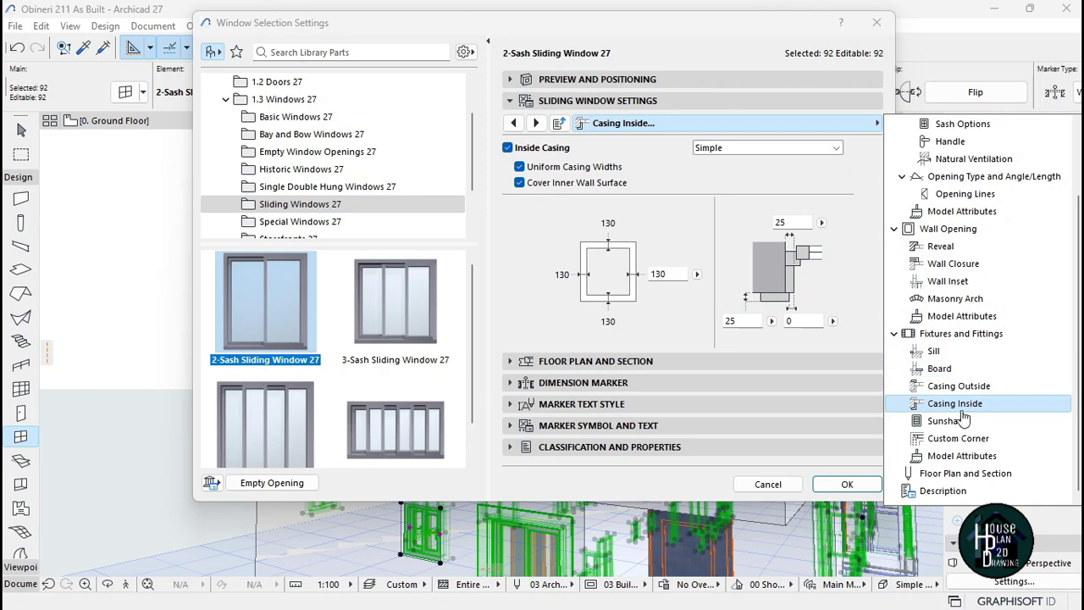
left_click(966, 456)
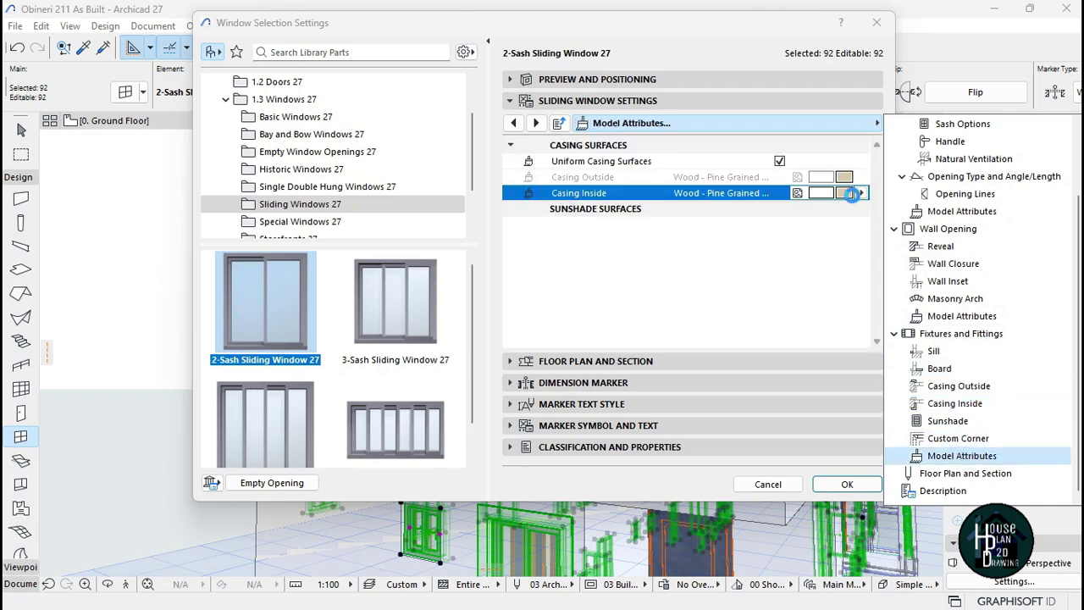
left_click(856, 196)
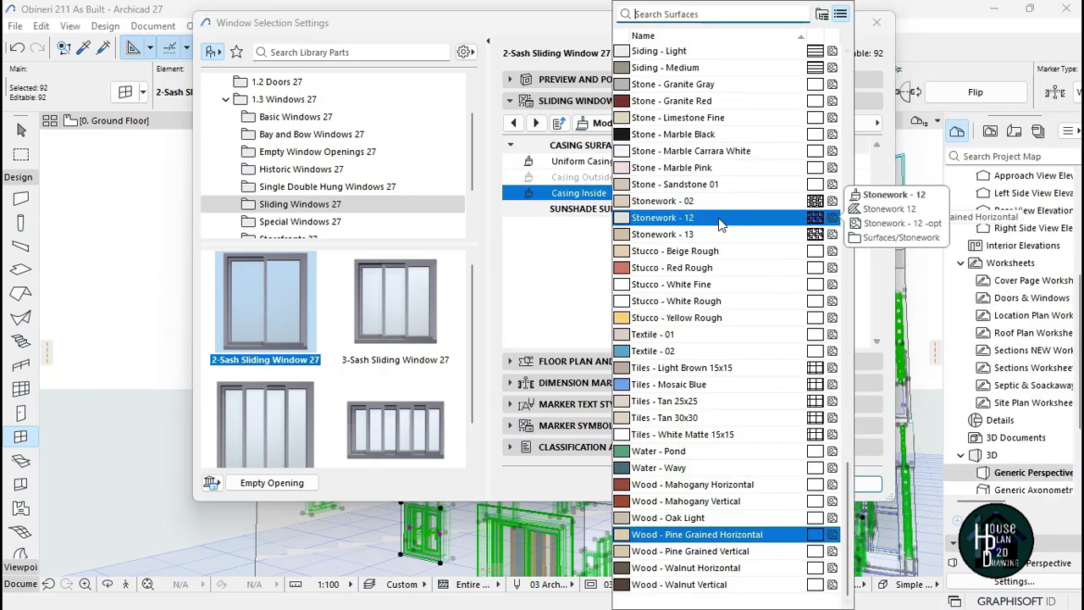
type("tit")
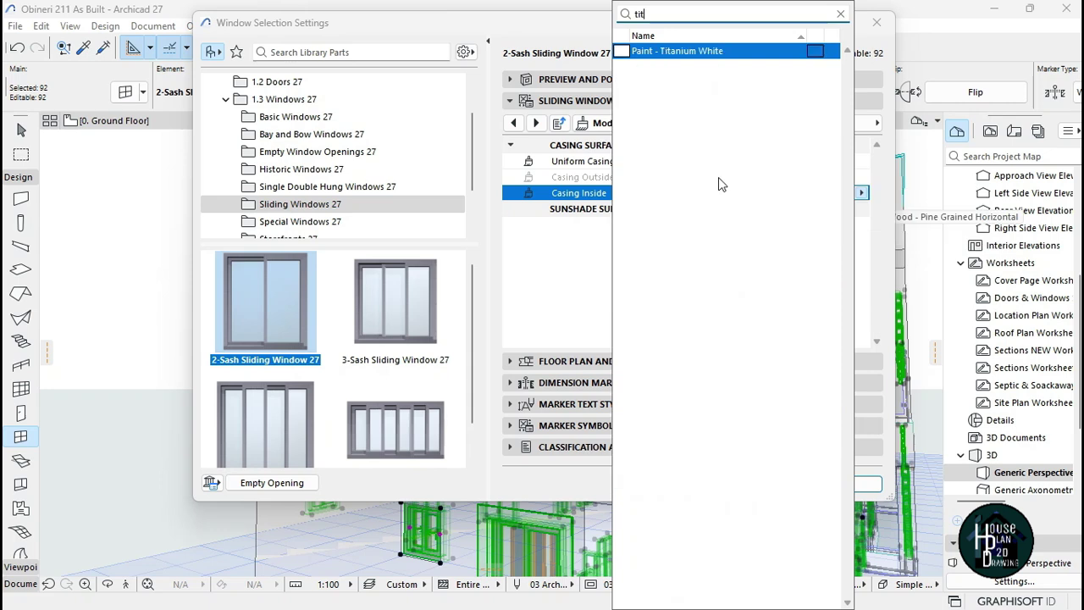
left_click(712, 53)
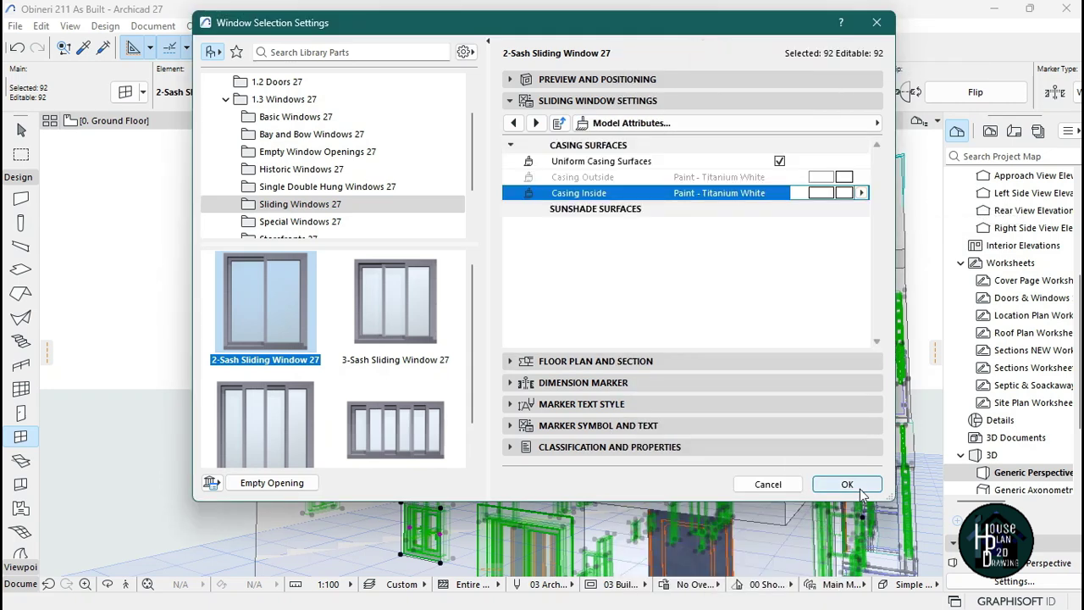
left_click(847, 485)
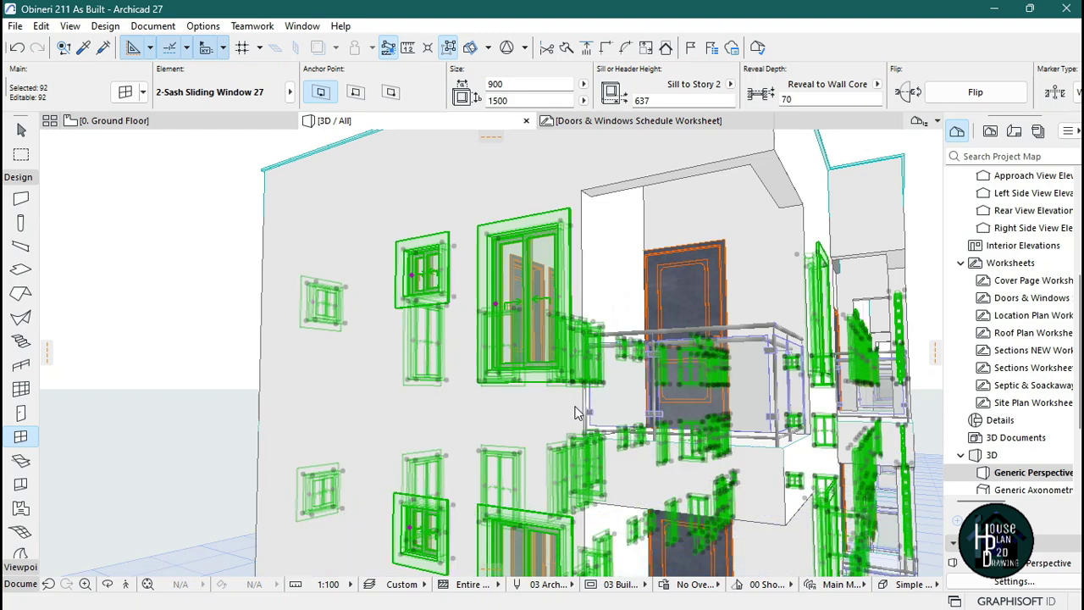
key("Escape")
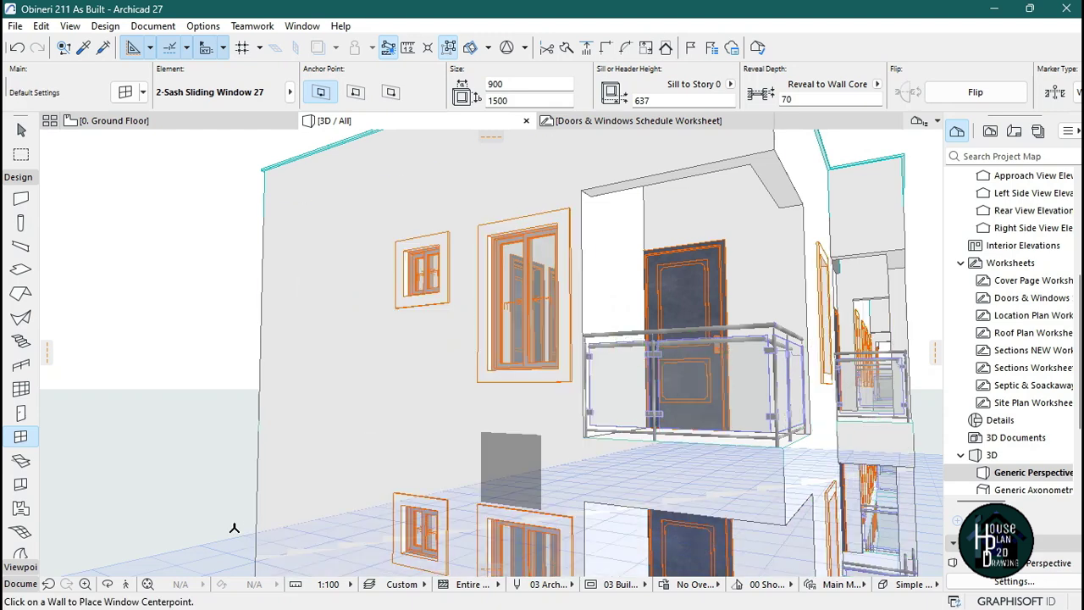
key("Escape")
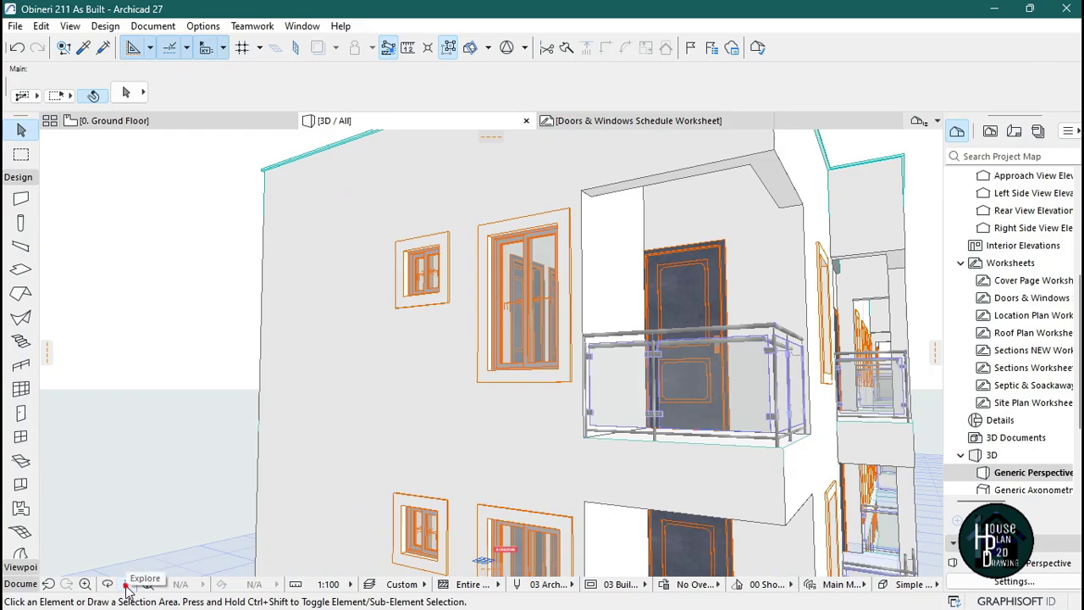
Step: Examine the window casings along the long facade and close up beside the upper-floor corner balcony
left_click(126, 584)
key("Down")
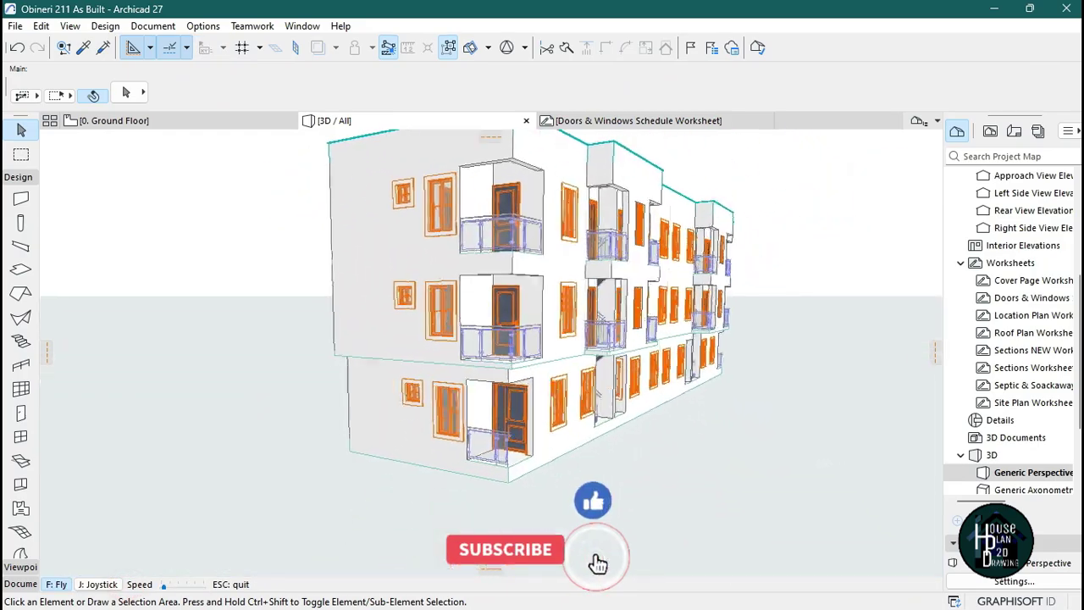
key("Right")
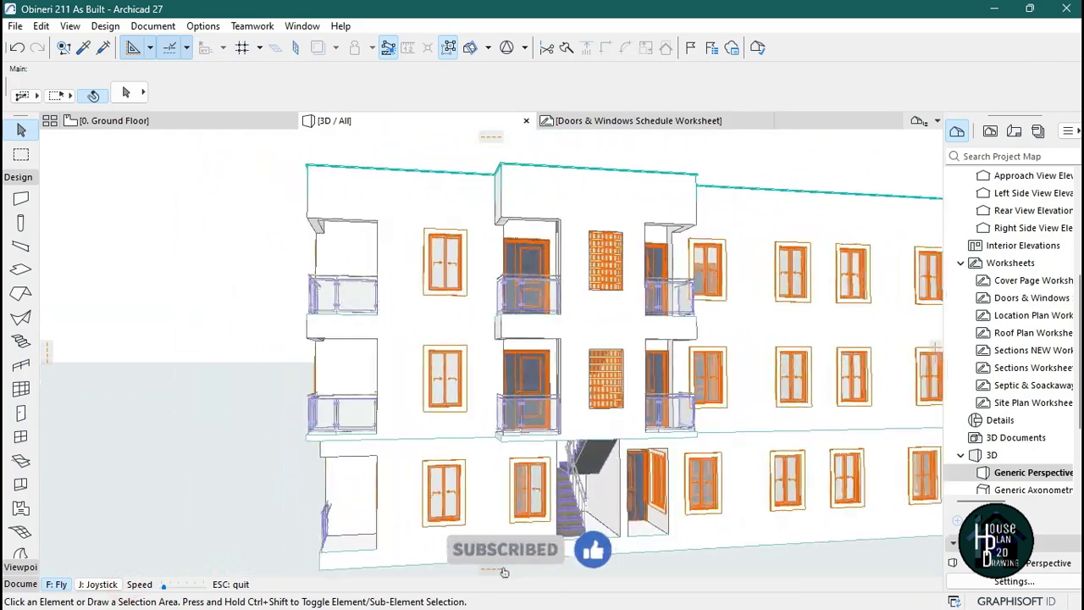
key("Right")
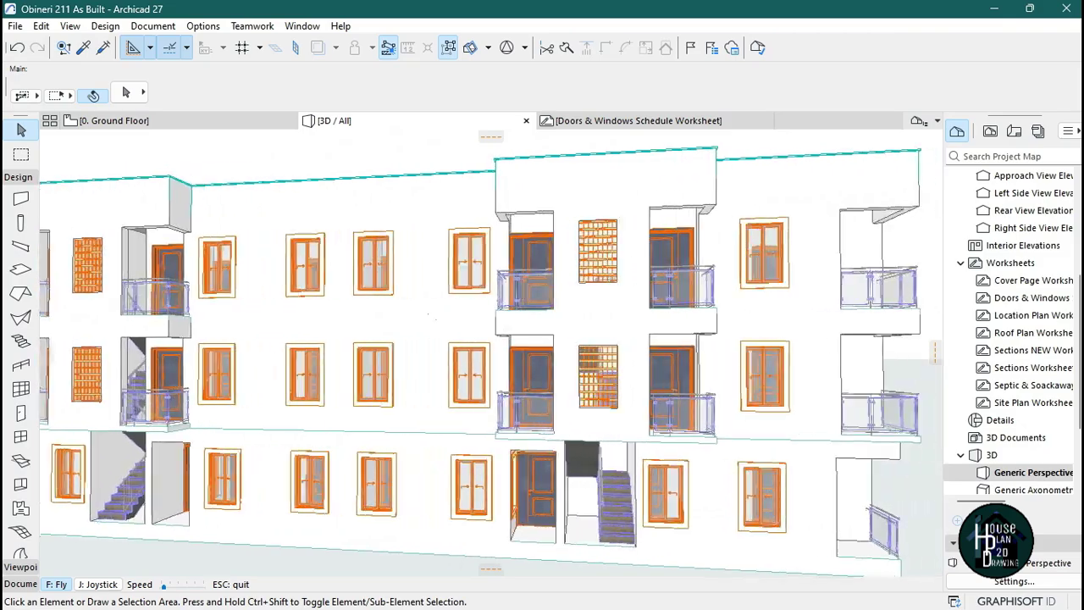
key("Escape")
key("Left")
key("Down")
key("Up")
key("Left")
key("Up")
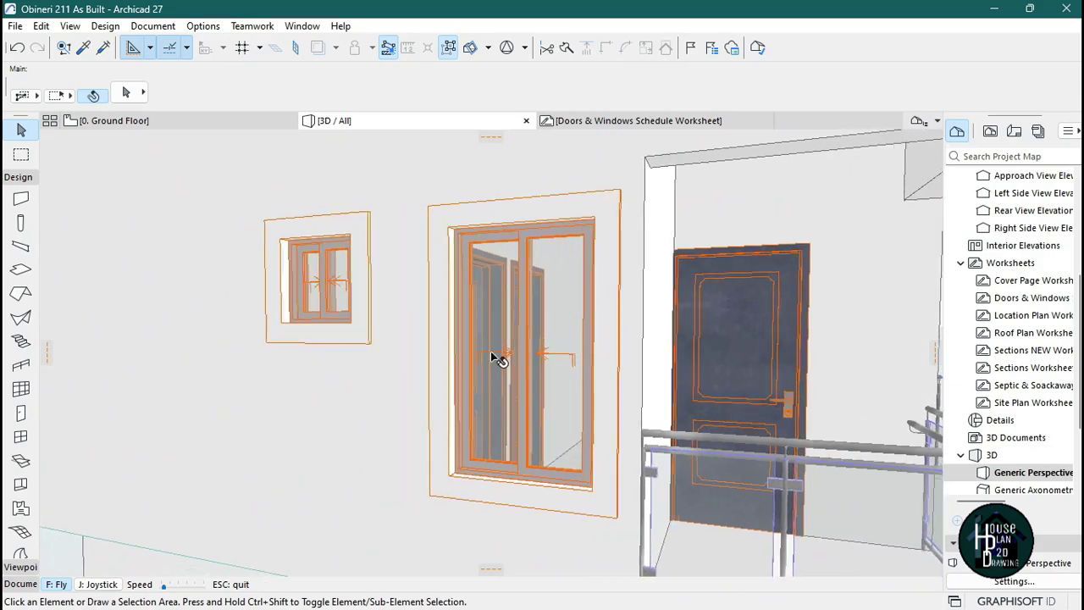
key("Escape")
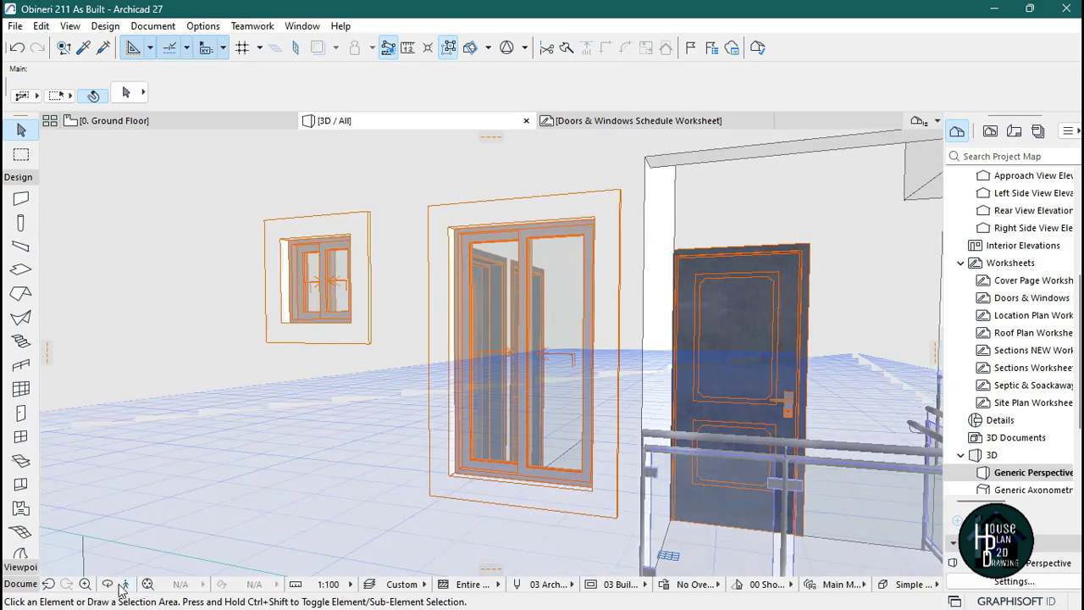
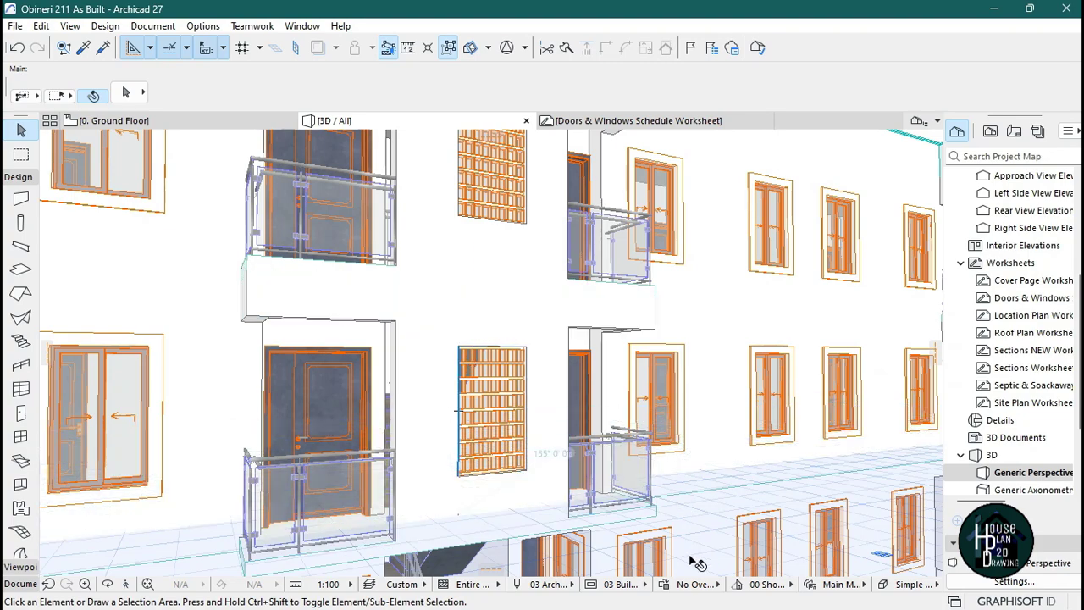
Step: Switch from the 3D view to the 1. Story floor plan at the W4 window beside the passage
left_click(191, 121)
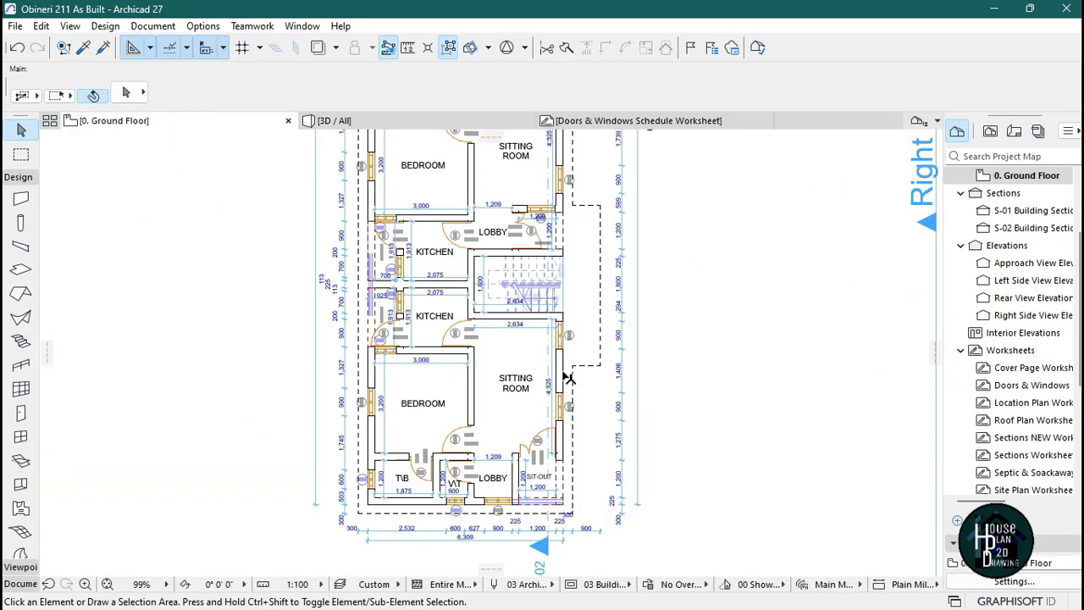
scroll(1028, 233, "up", 2)
left_click(1027, 212)
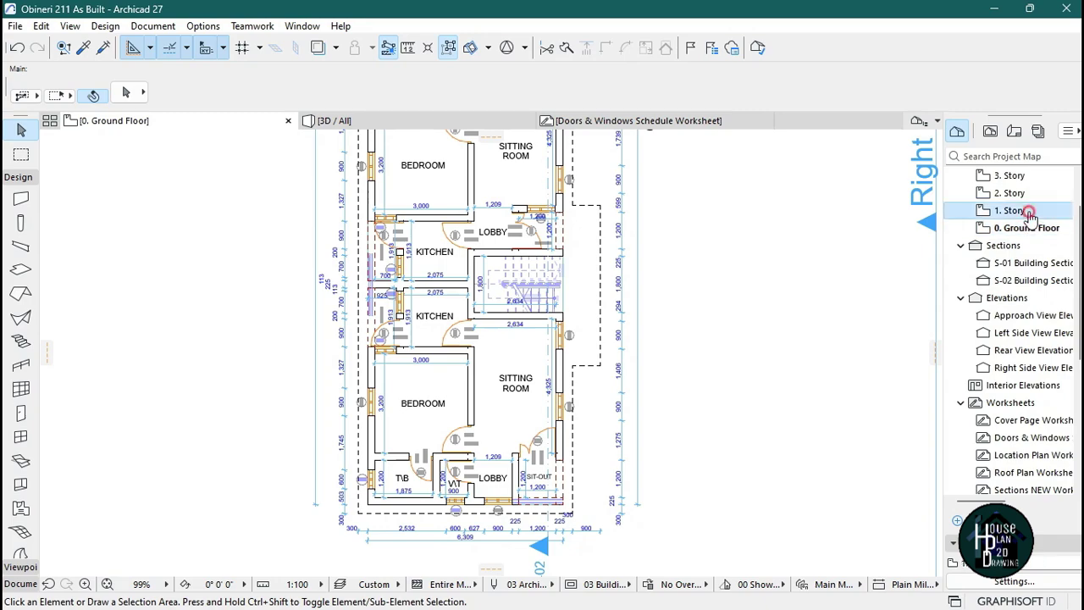
scroll(576, 282, "up", 5)
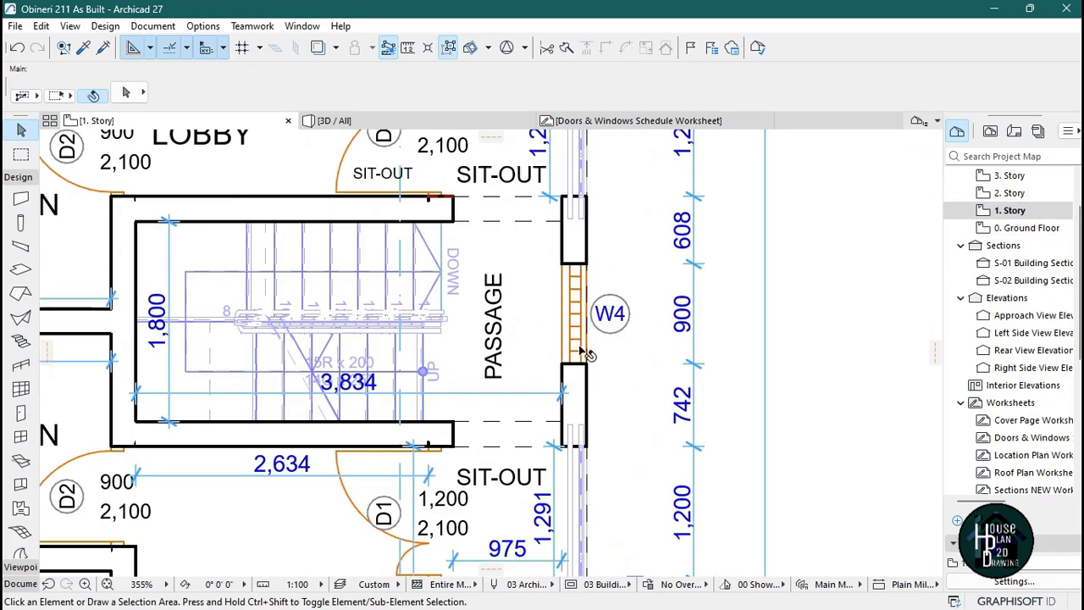
scroll(581, 305, "up", 1)
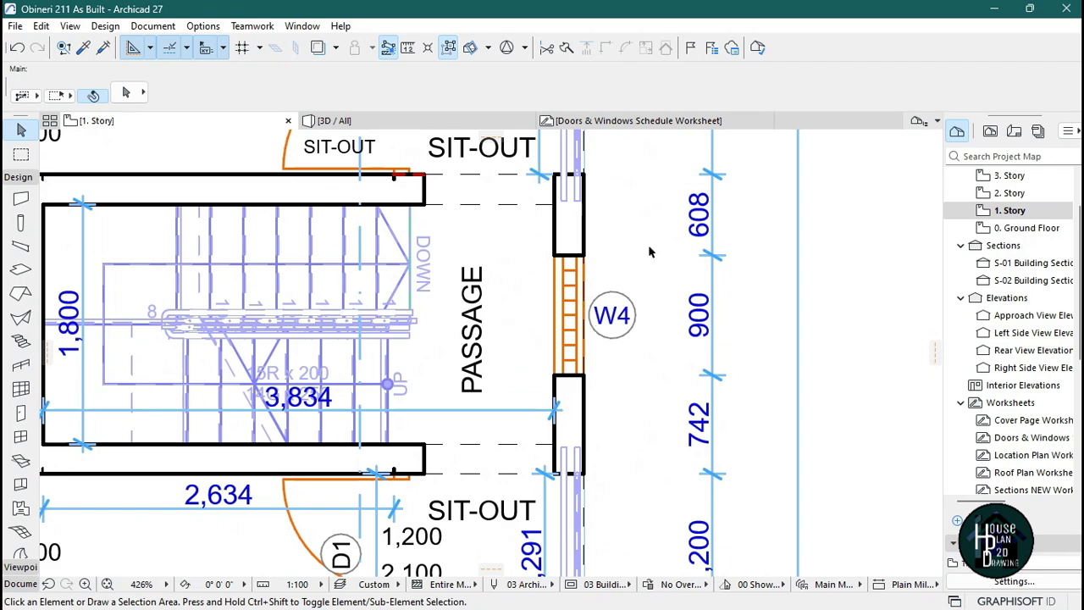
Step: Turn off true line weight display in the 1. Story floor plan
right_click(649, 198)
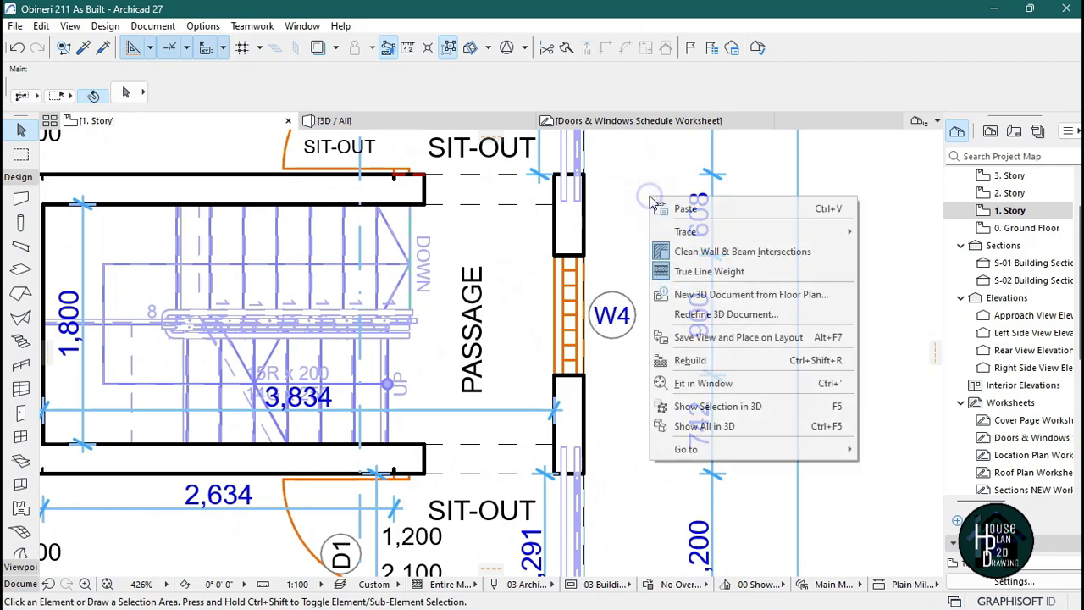
left_click(709, 272)
scroll(629, 330, "up", 3)
scroll(598, 337, "down", 1)
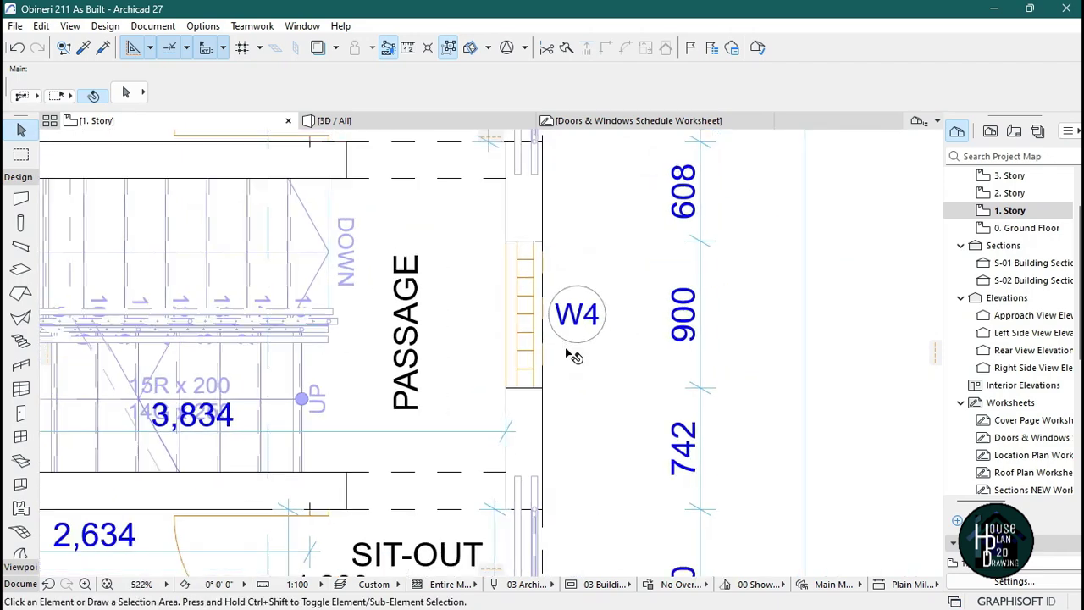
scroll(574, 358, "up", 2)
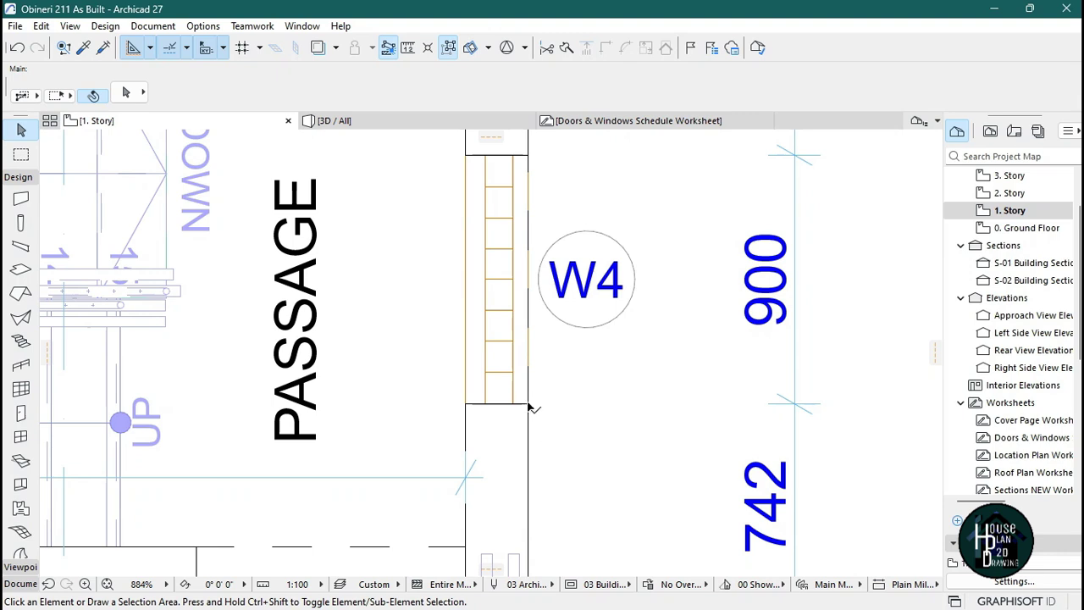
Step: Start the Line tool with the chained geometry method and set its pen to 6, blue annotation text
left_click(20, 585)
left_click(20, 446)
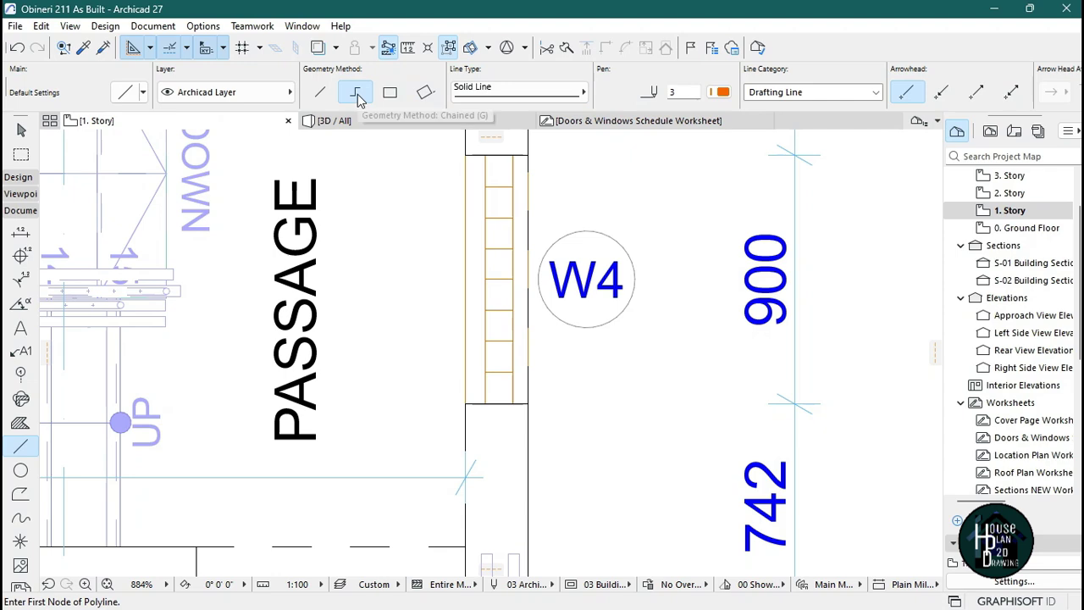
scroll(581, 426, "up", 4)
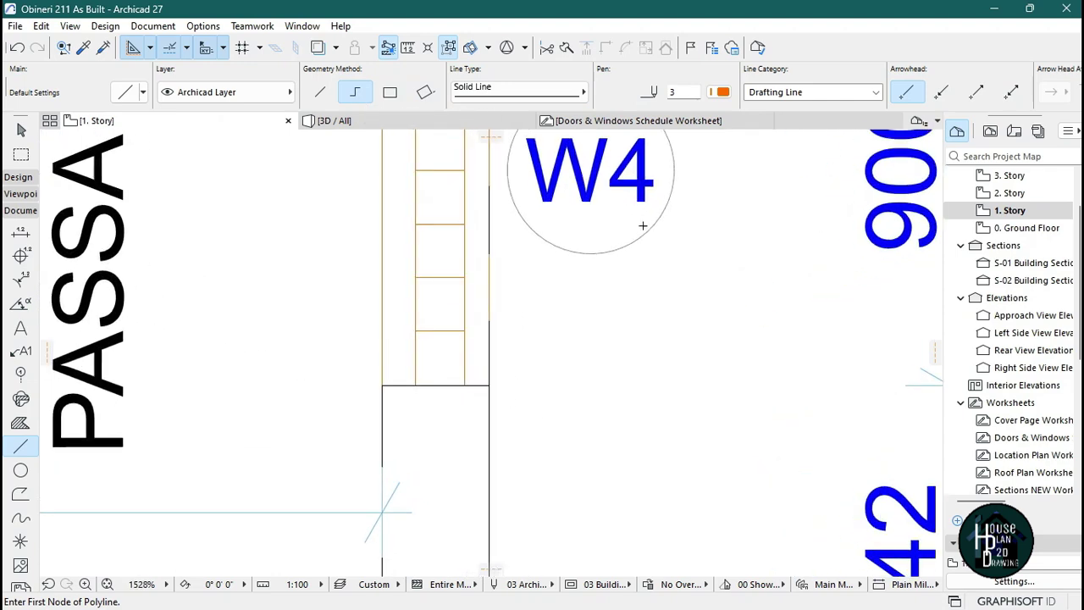
left_click(721, 92)
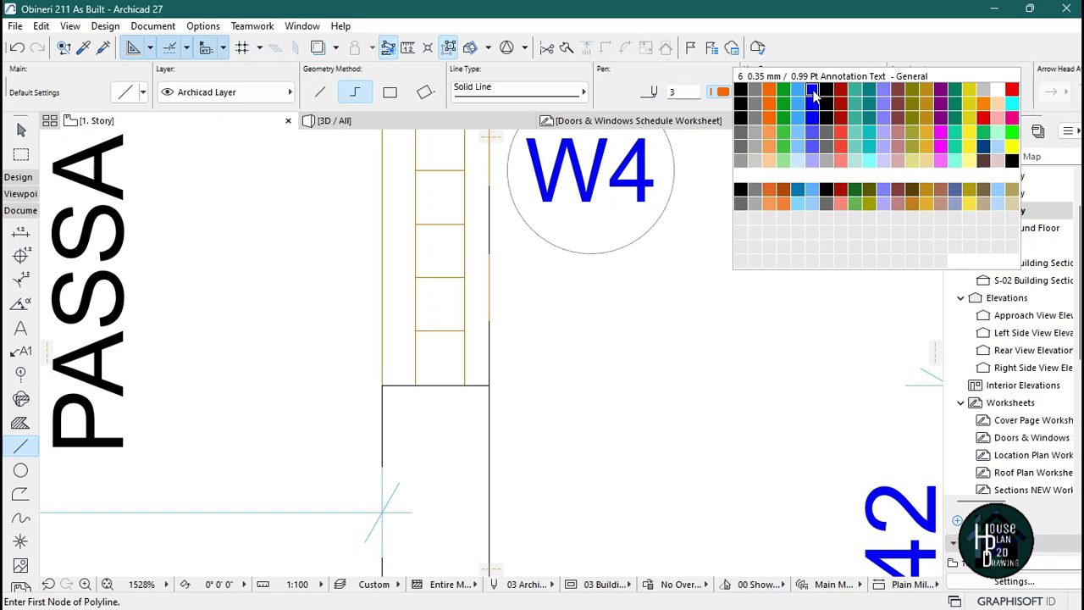
left_click(811, 95)
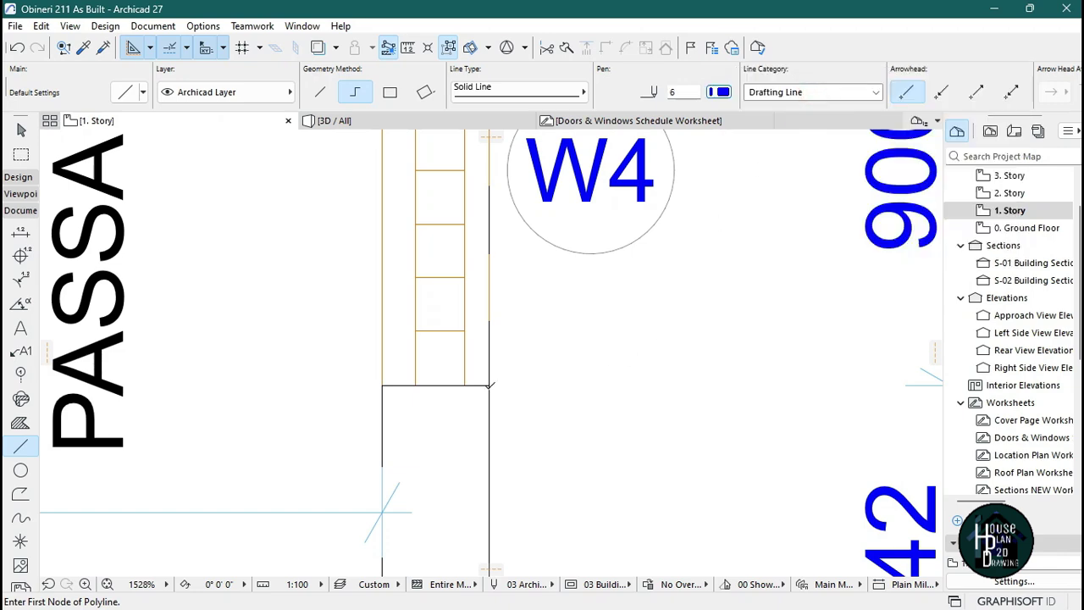
Step: Draw a closed 35 by 130 mm rectangle on the wall's outer face, starting at the lower corner of the W4 opening
scroll(505, 409, "down", 6)
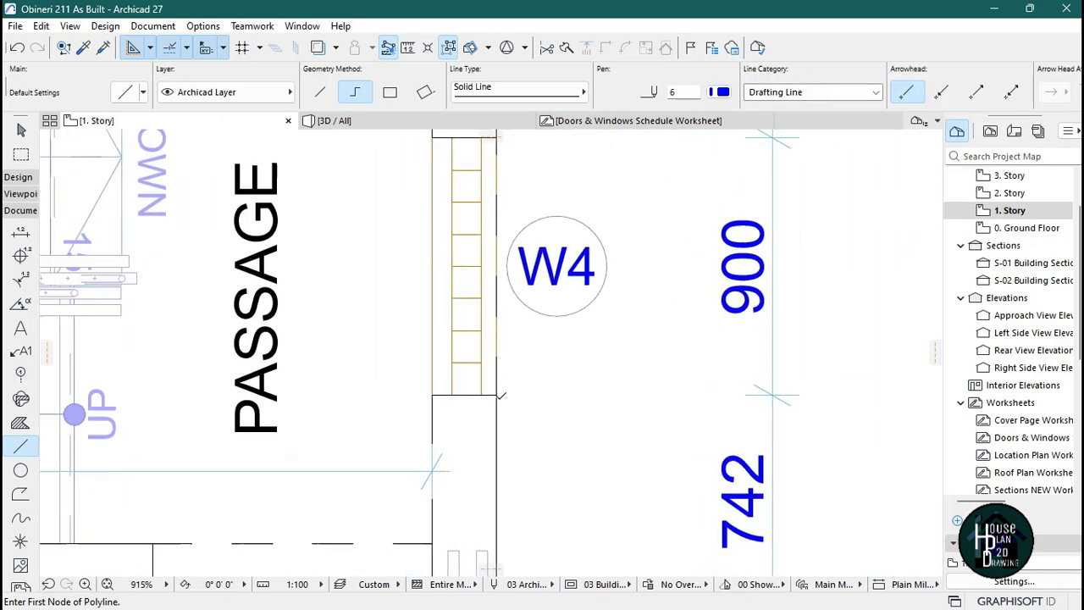
scroll(491, 393, "up", 6)
left_click(495, 392)
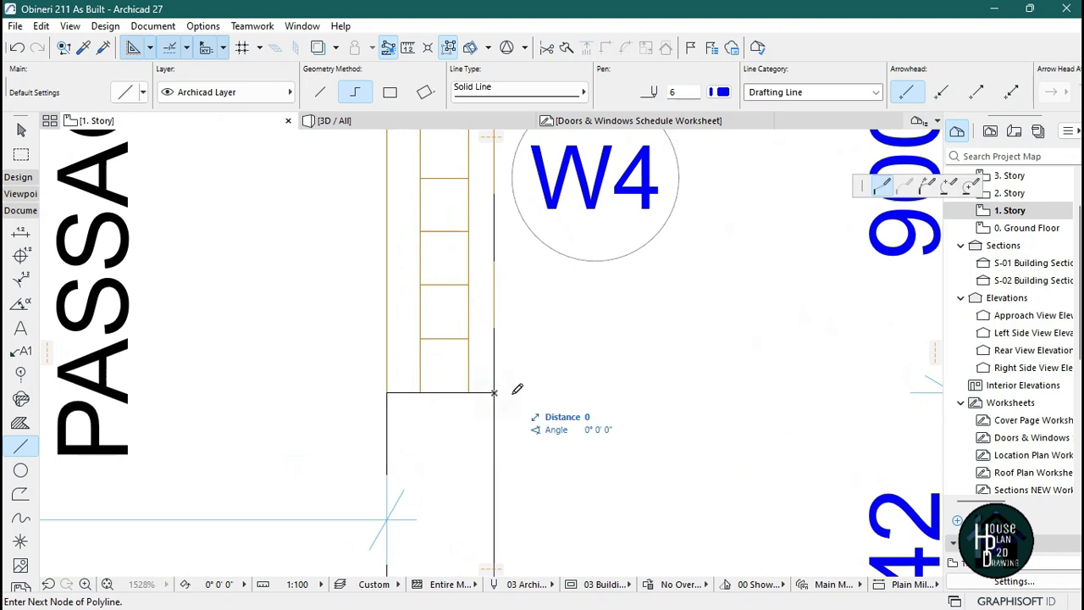
scroll(515, 391, "up", 3)
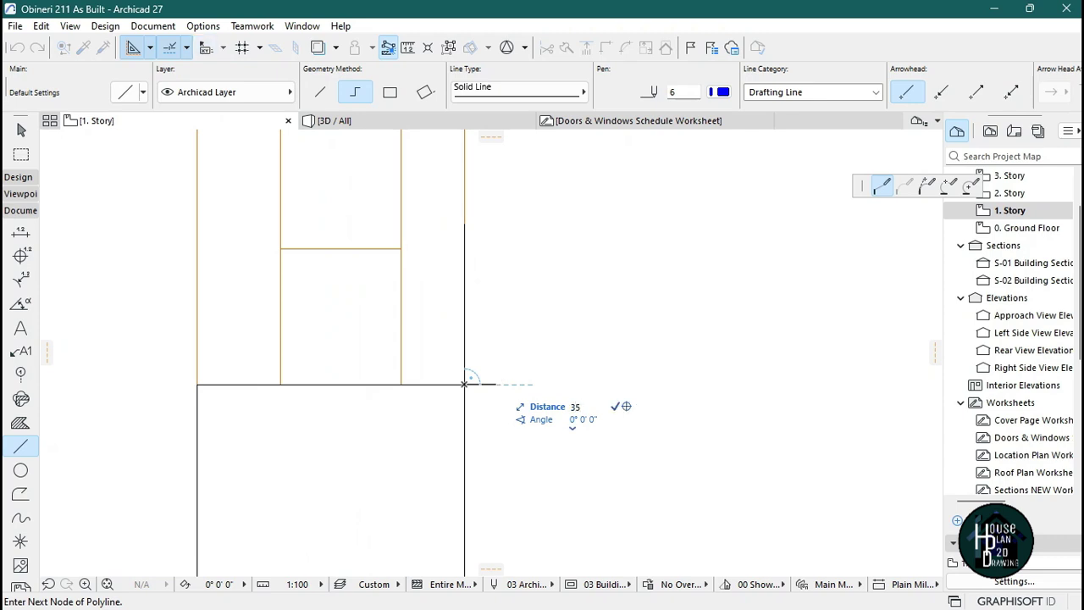
left_click(506, 385)
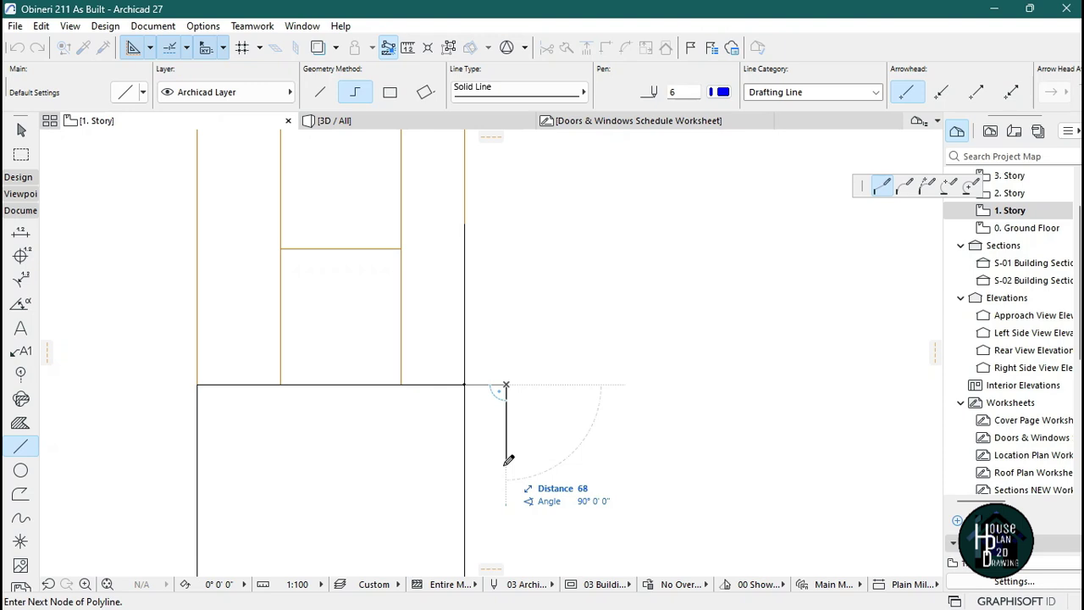
type("130")
key("Return")
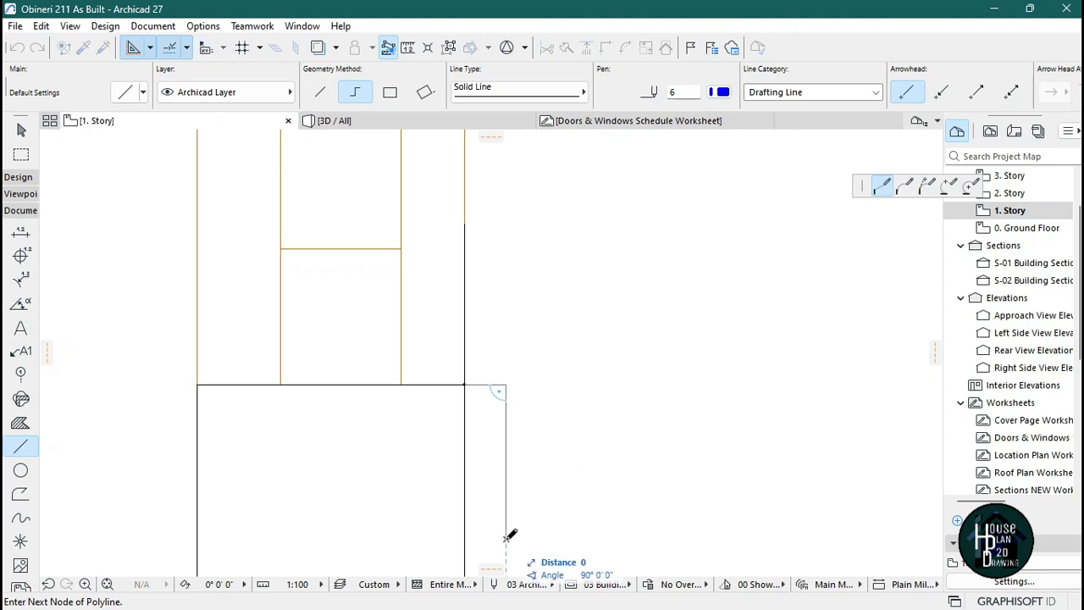
left_click(464, 537)
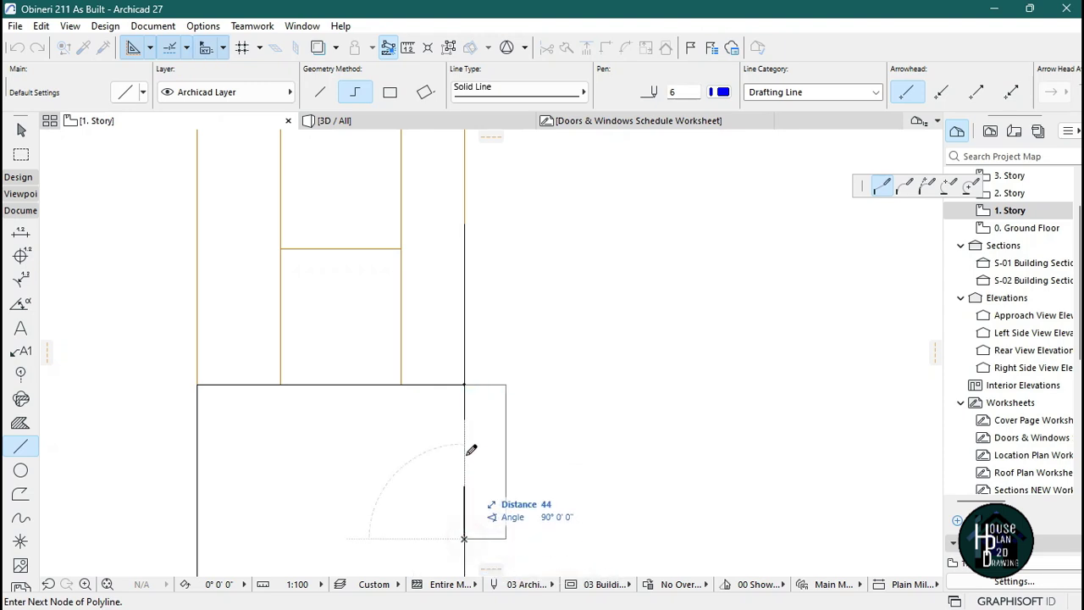
left_click(466, 384)
scroll(498, 320, "down", 3)
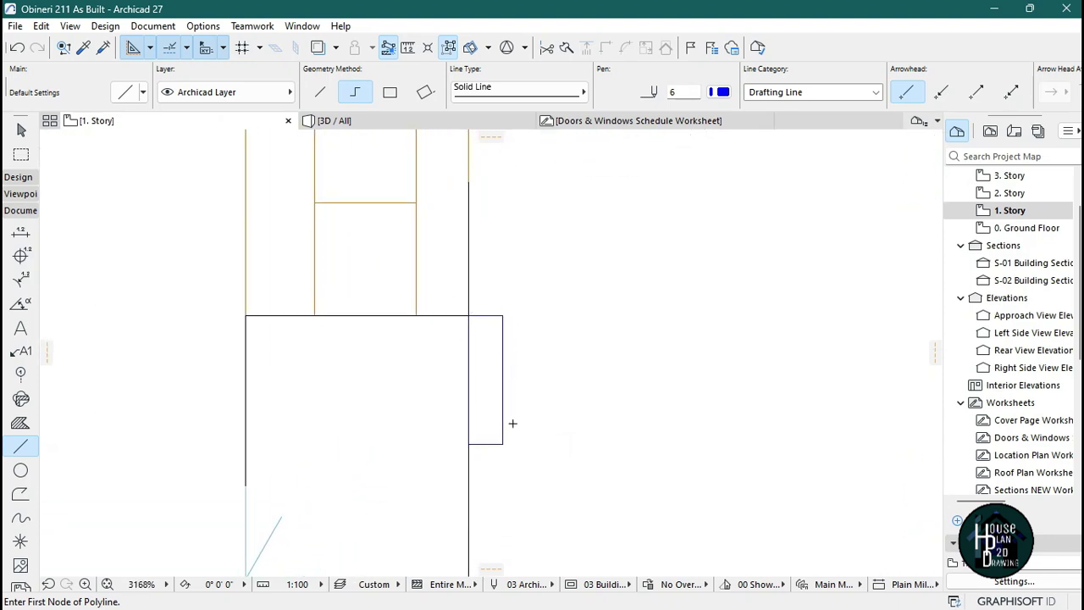
Step: Draw a small corner notch about 17 mm high inside the rectangle's outer corner nearest the window opening
scroll(510, 398, "up", 4)
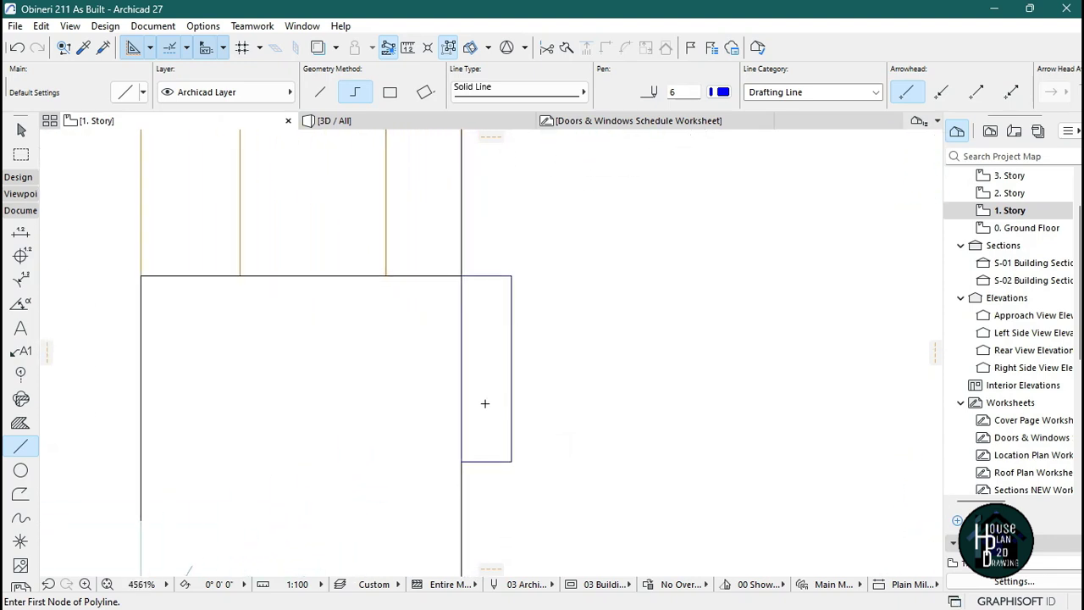
scroll(498, 357, "up", 2)
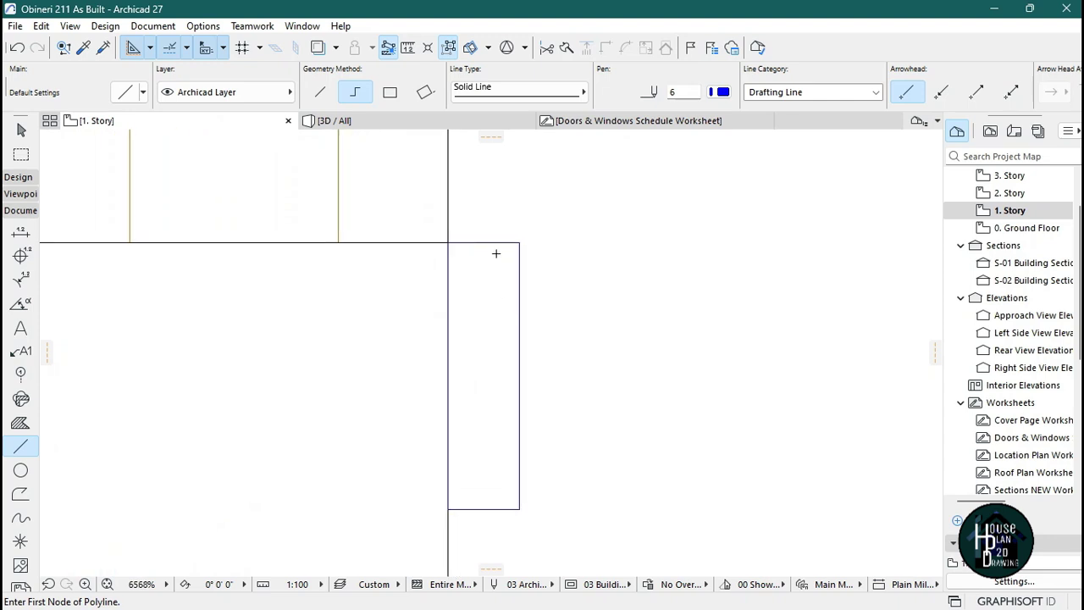
left_click(490, 243)
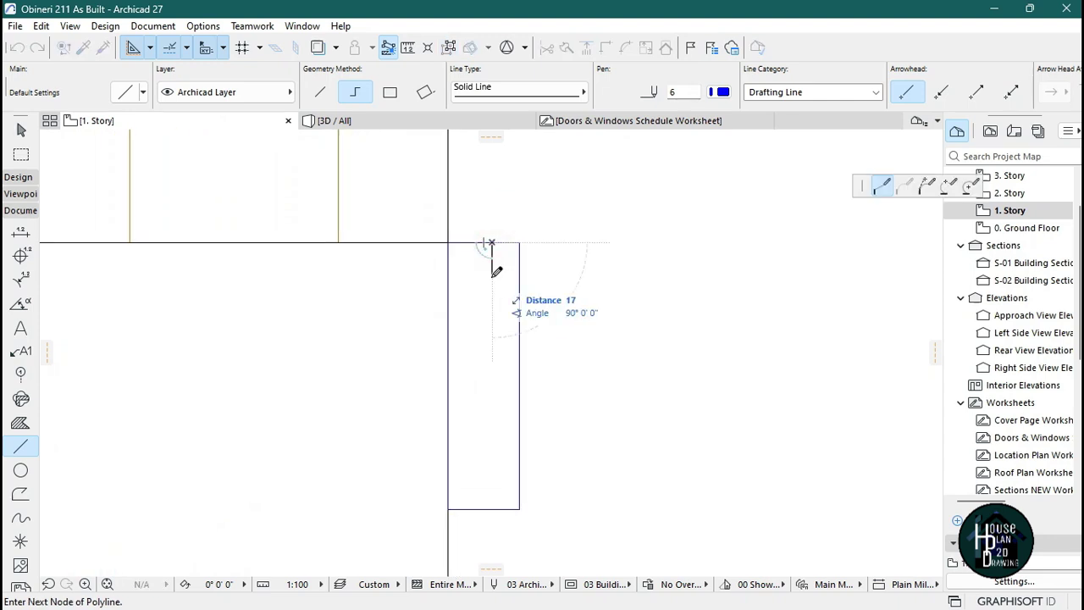
left_click(492, 277)
double_click(519, 277)
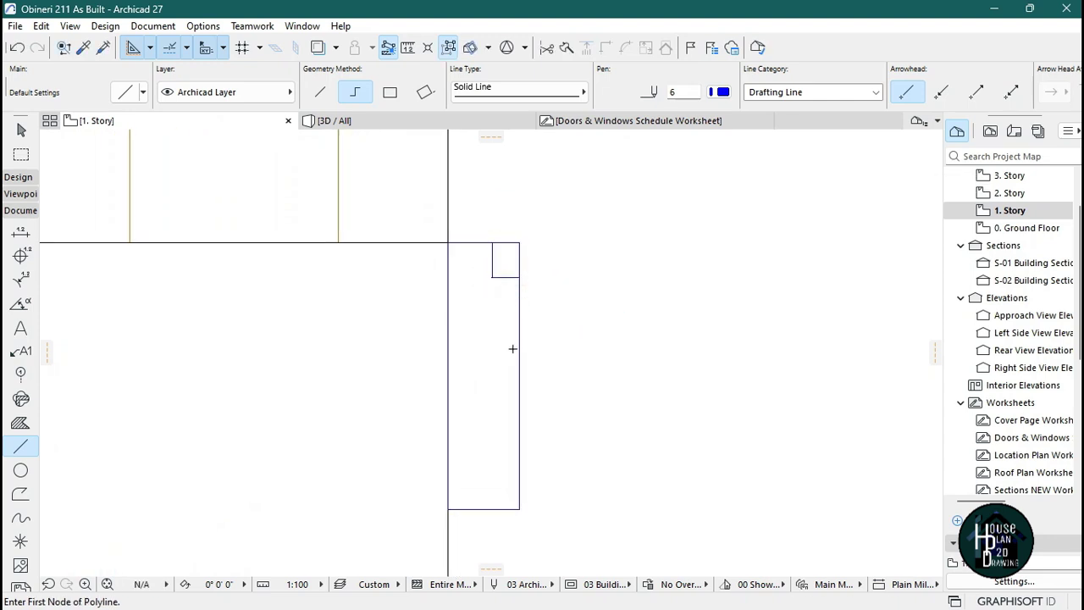
Step: Draw a slanted line across the rectangle's outer corner farthest from the window opening and leave the Line tool
left_click(497, 509)
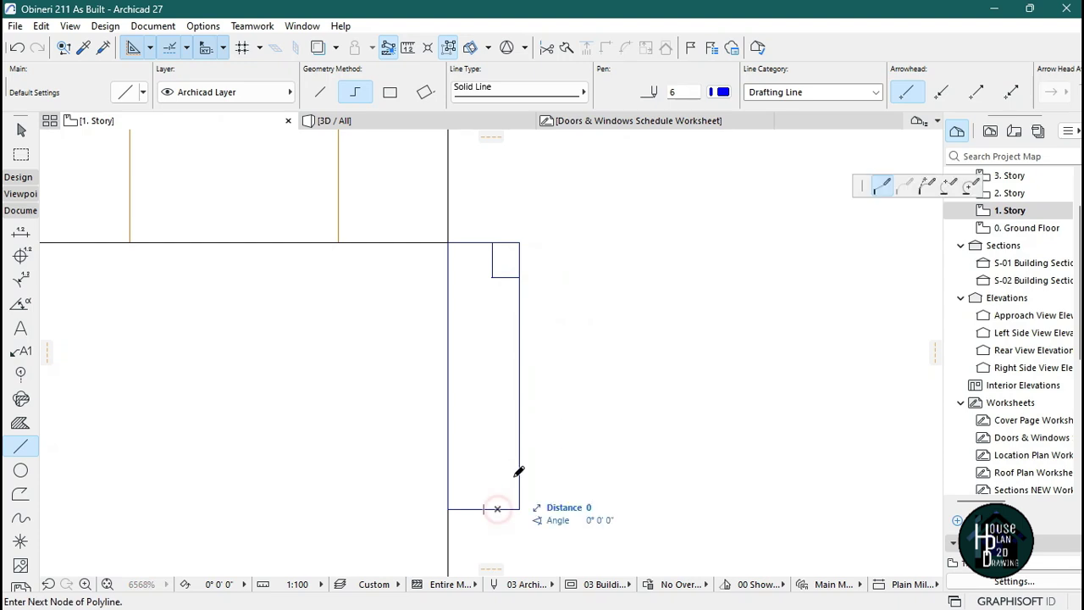
double_click(519, 464)
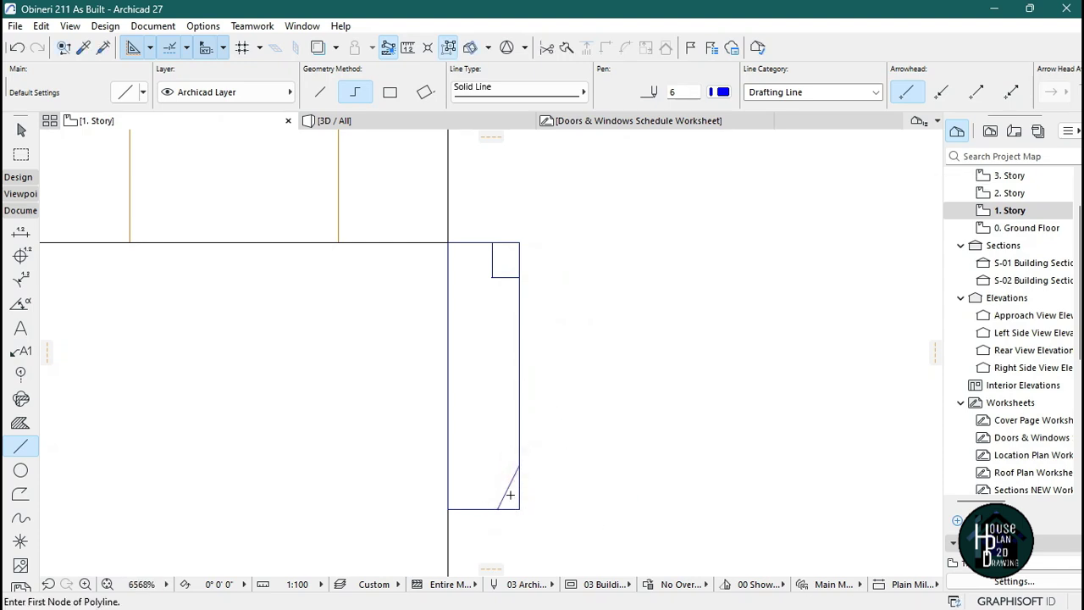
key("Escape")
Step: Trim away the rectangle's line segments outside the corner notch and the slanted line
scroll(511, 295, "down", 4)
middle_click_drag(497, 371, 497, 420)
scroll(511, 436, "up", 4)
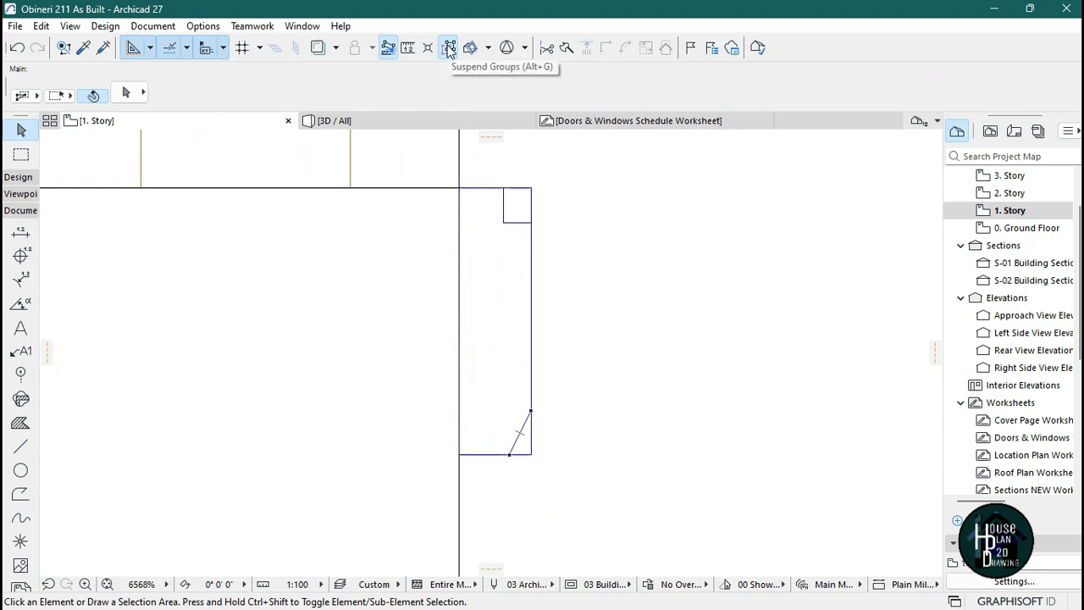
left_click(523, 455, "ctrl")
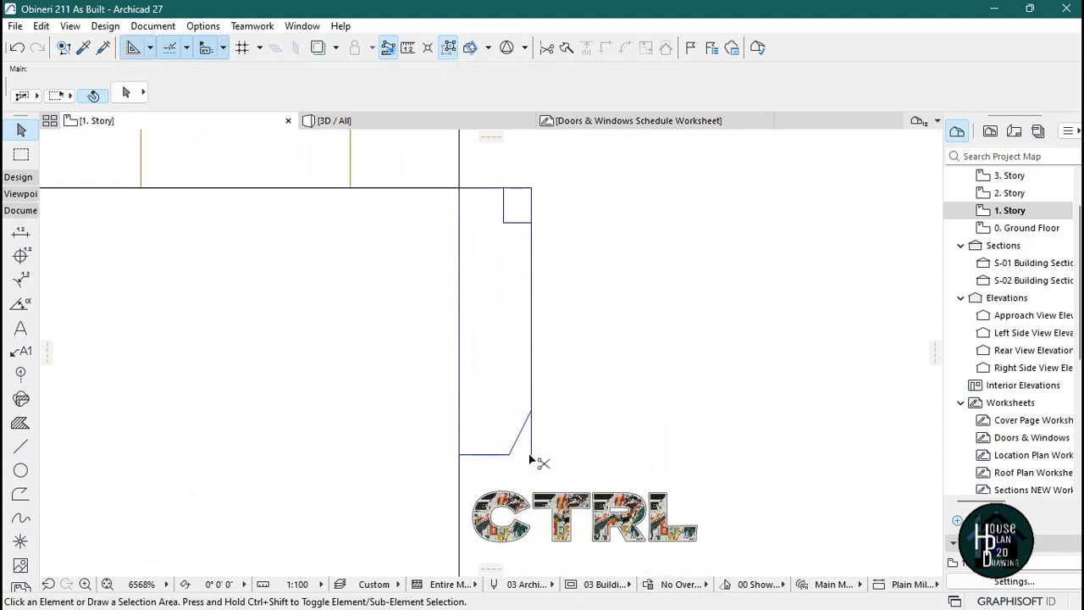
left_click(531, 434, "ctrl")
left_click(531, 201, "ctrl")
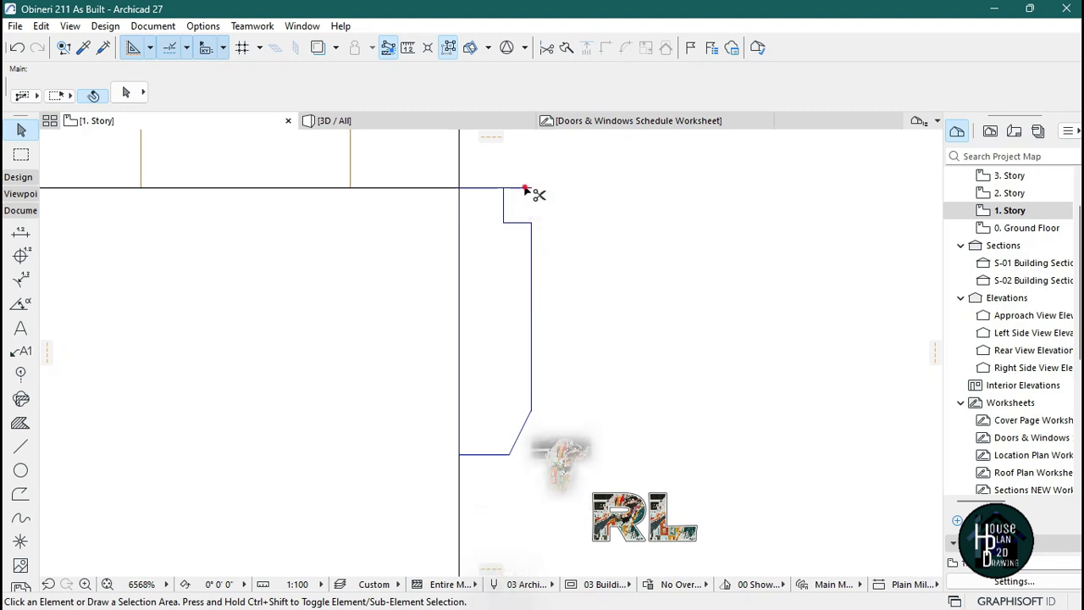
Step: Curve the slanted corner line outward into an arc with a radius of about 33 mm and clear the selection
left_click(519, 440)
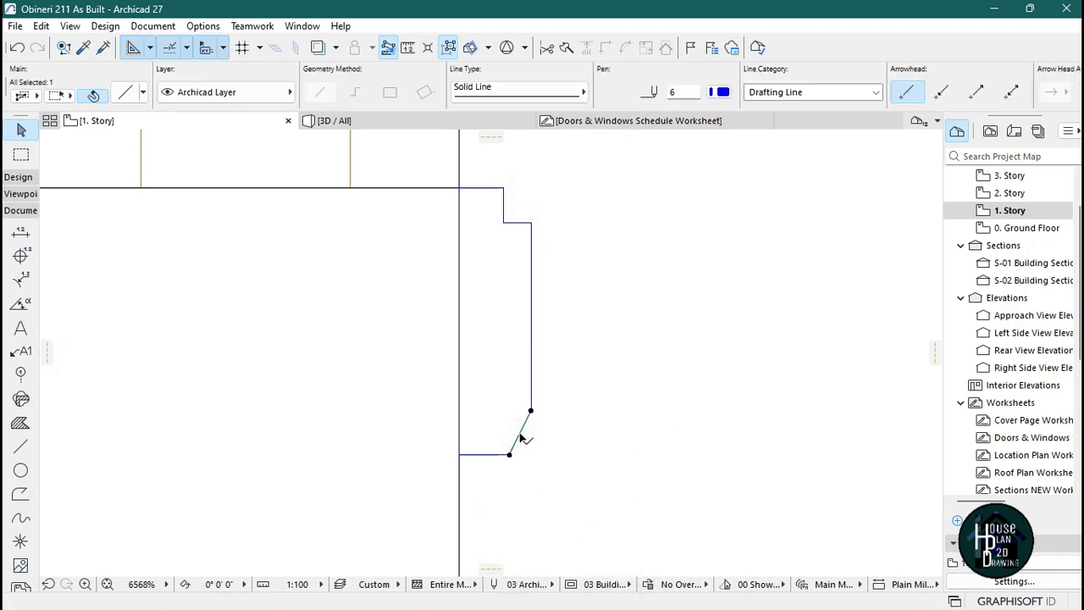
left_click(520, 433)
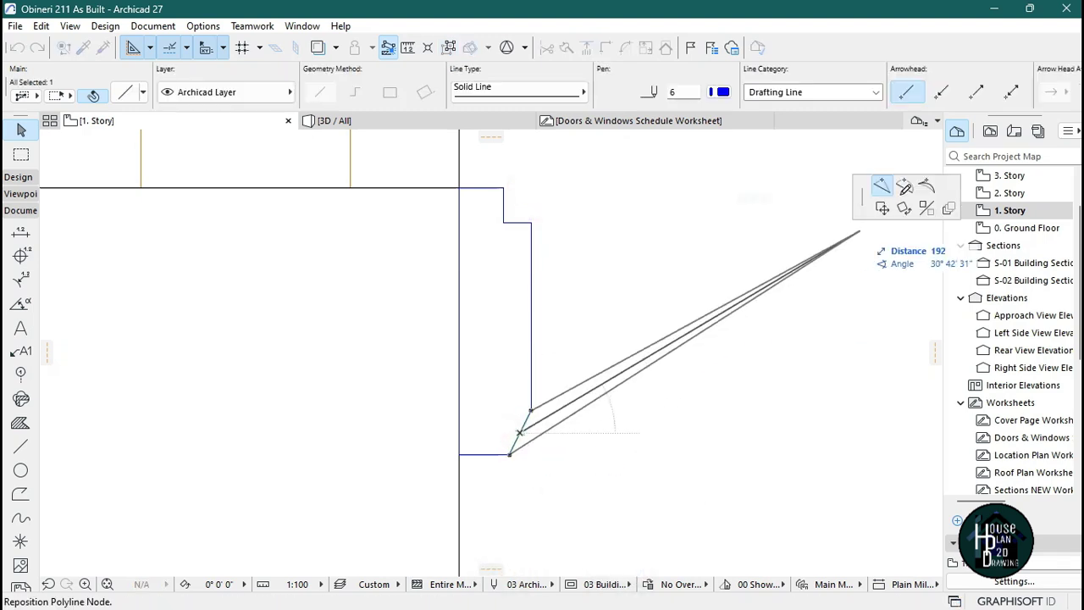
left_click(905, 192)
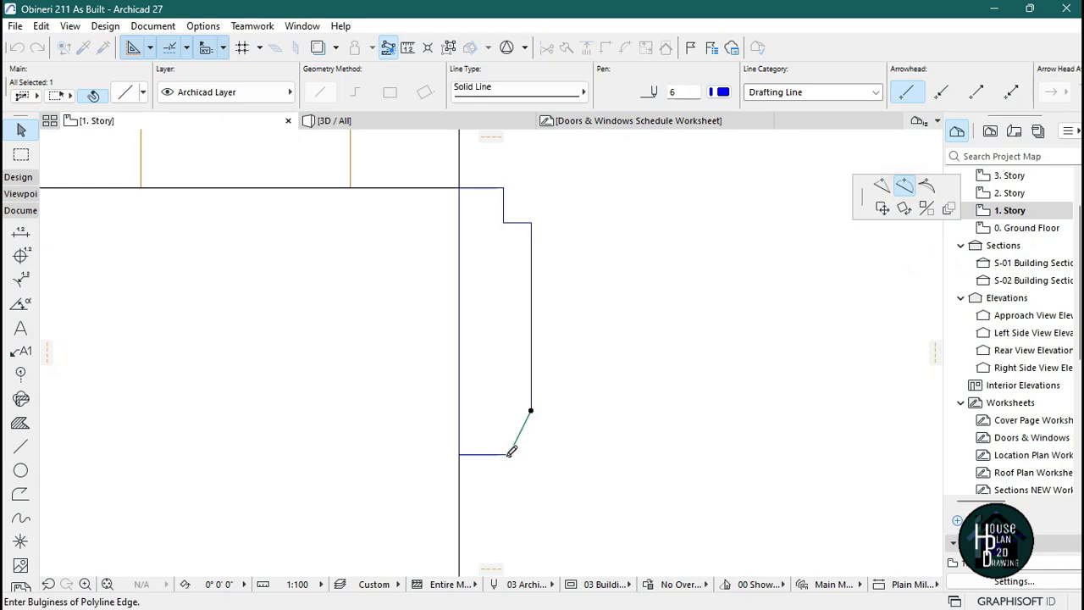
scroll(556, 423, "up", 3)
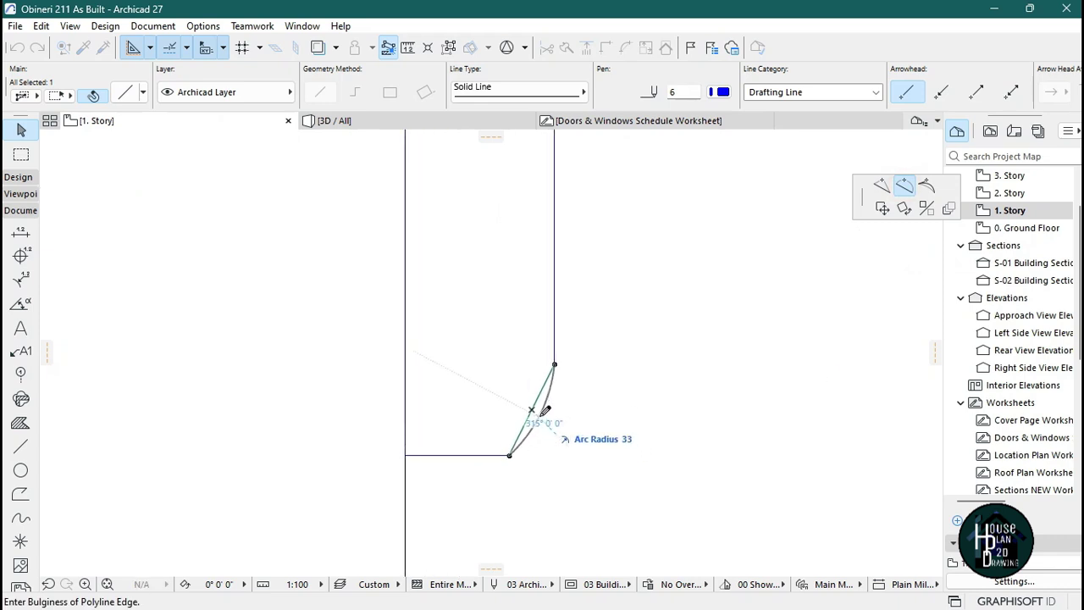
left_click(544, 412)
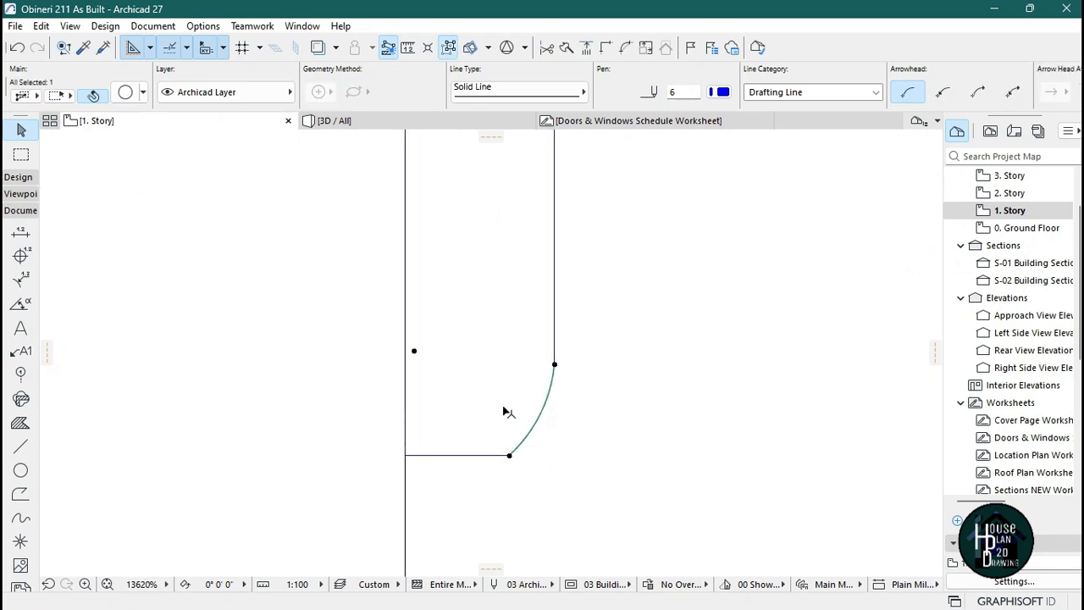
scroll(508, 411, "down", 3)
scroll(511, 436, "down", 2)
left_click(542, 397)
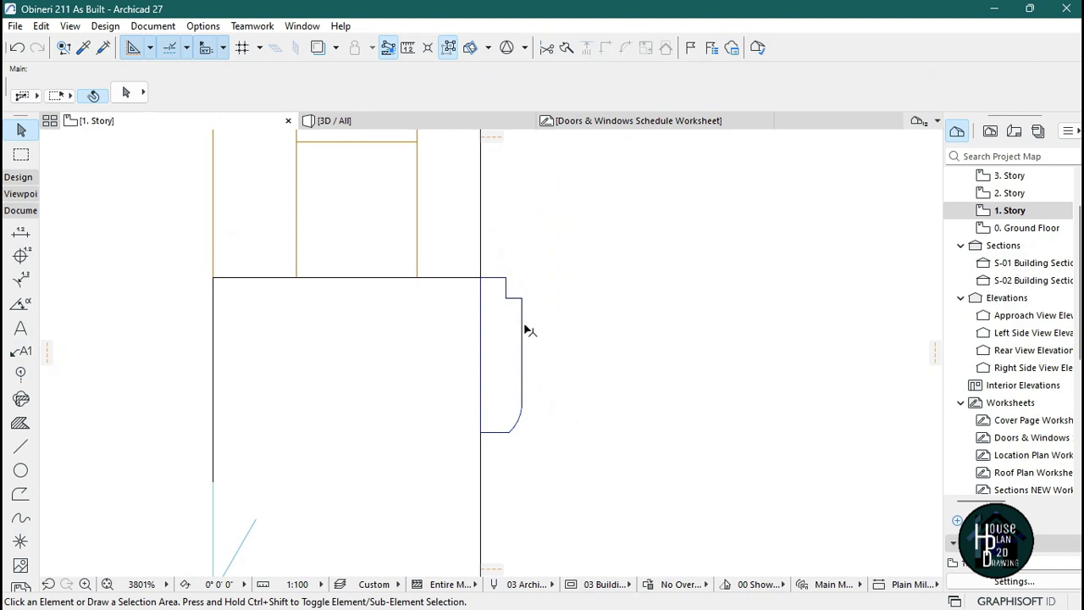
scroll(525, 330, "up", 2)
scroll(537, 312, "down", 2)
scroll(524, 324, "up", 2)
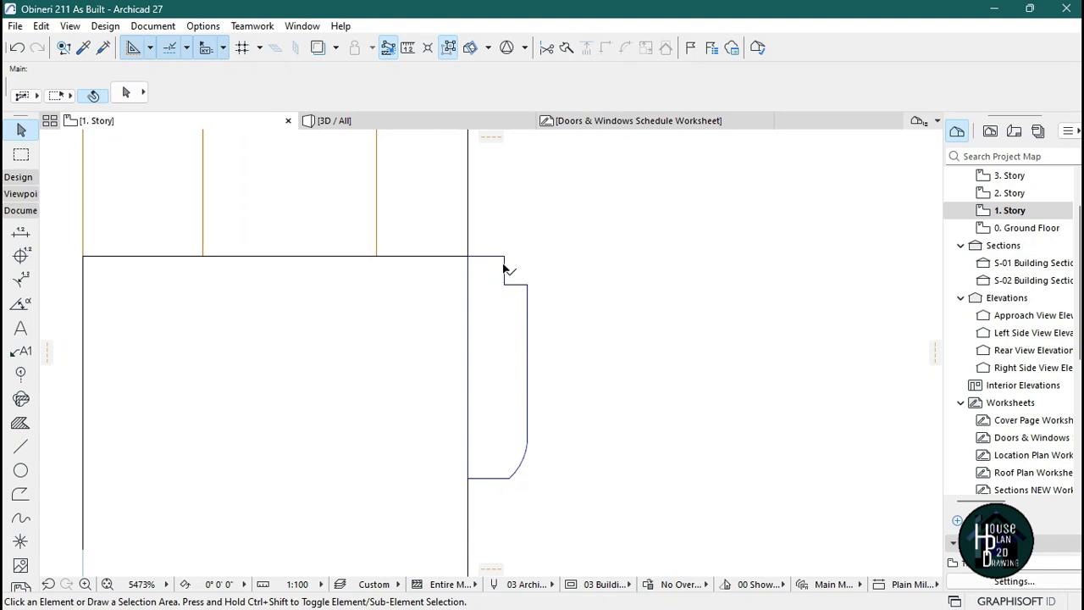
scroll(529, 444, "down", 3)
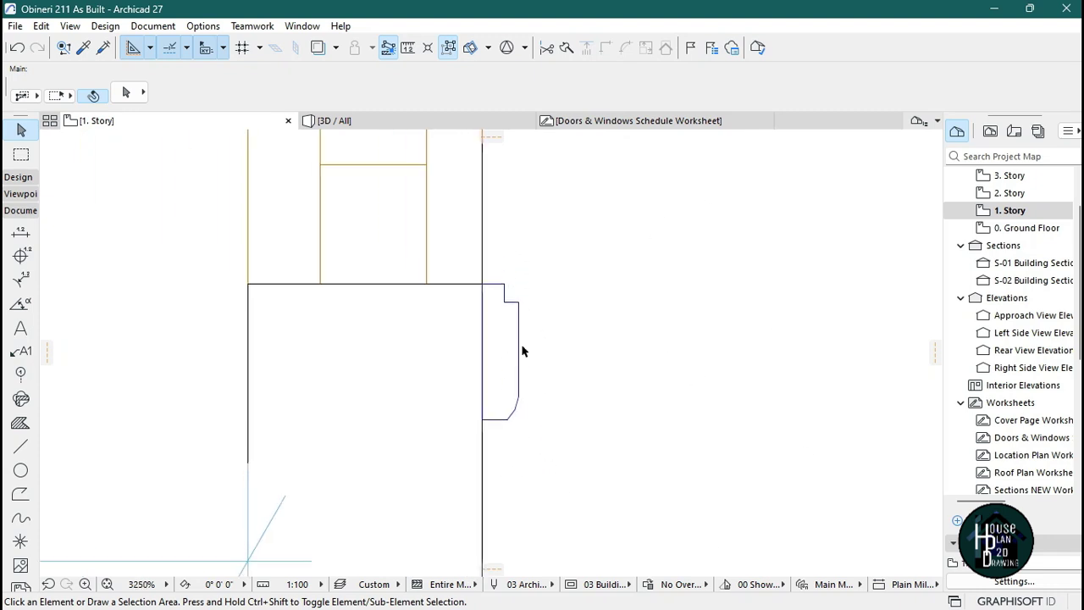
Step: Create a morph from the closed coping outline with the Magic Wand and leave the Morph tool
scroll(500, 347, "up", 2)
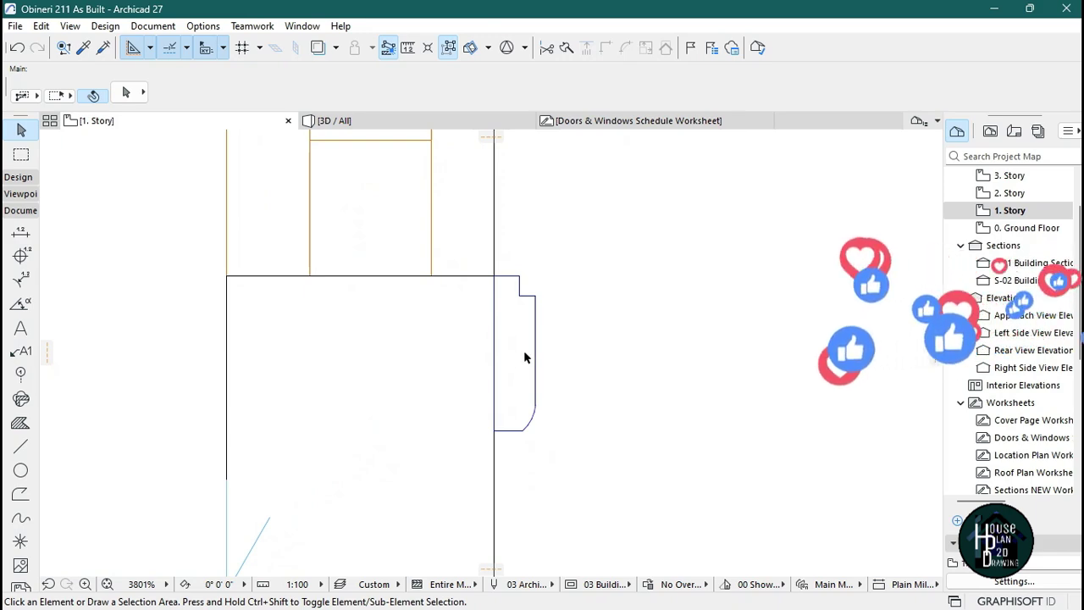
scroll(523, 365, "up", 2)
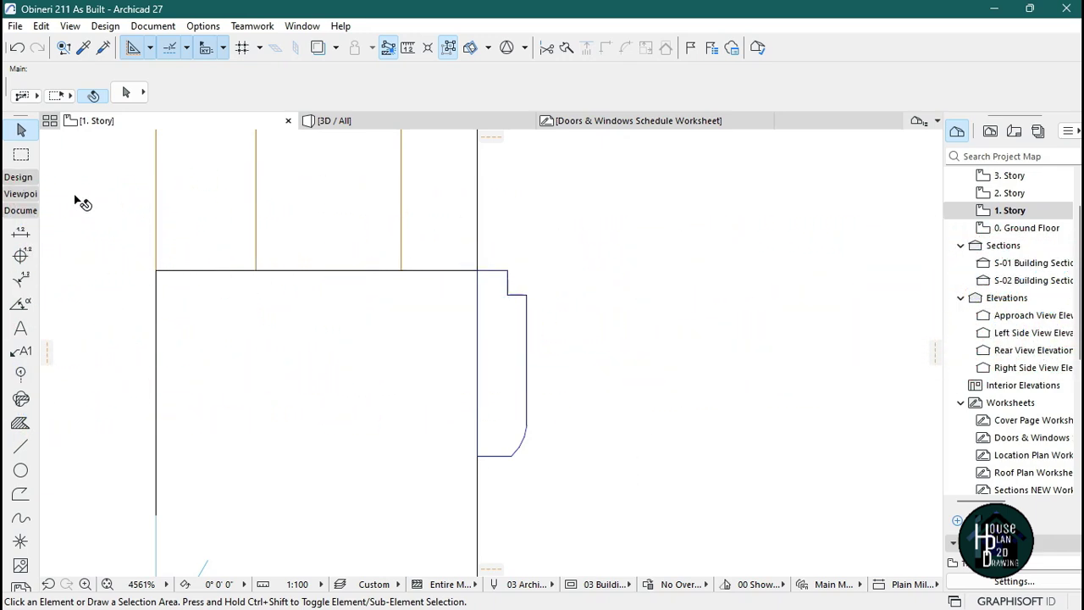
left_click(18, 177)
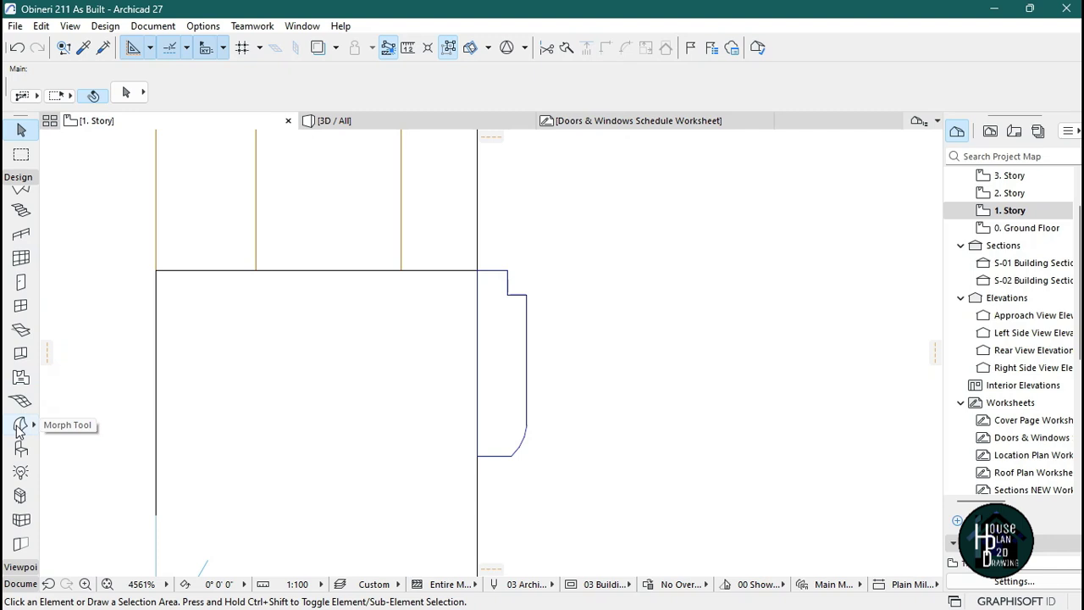
left_click(21, 426)
key("space")
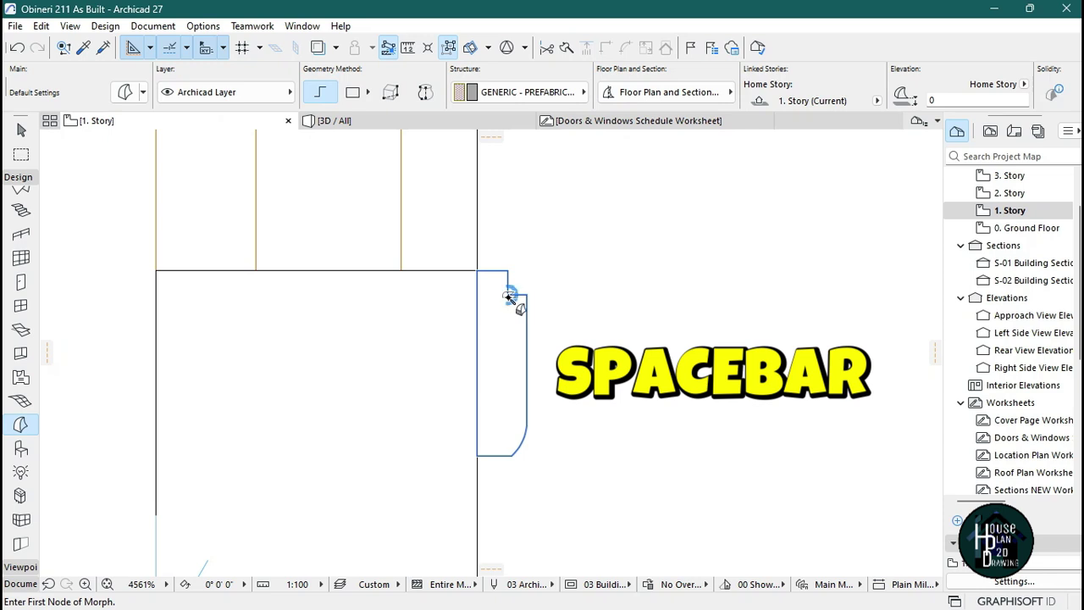
left_click(509, 296)
key("Escape")
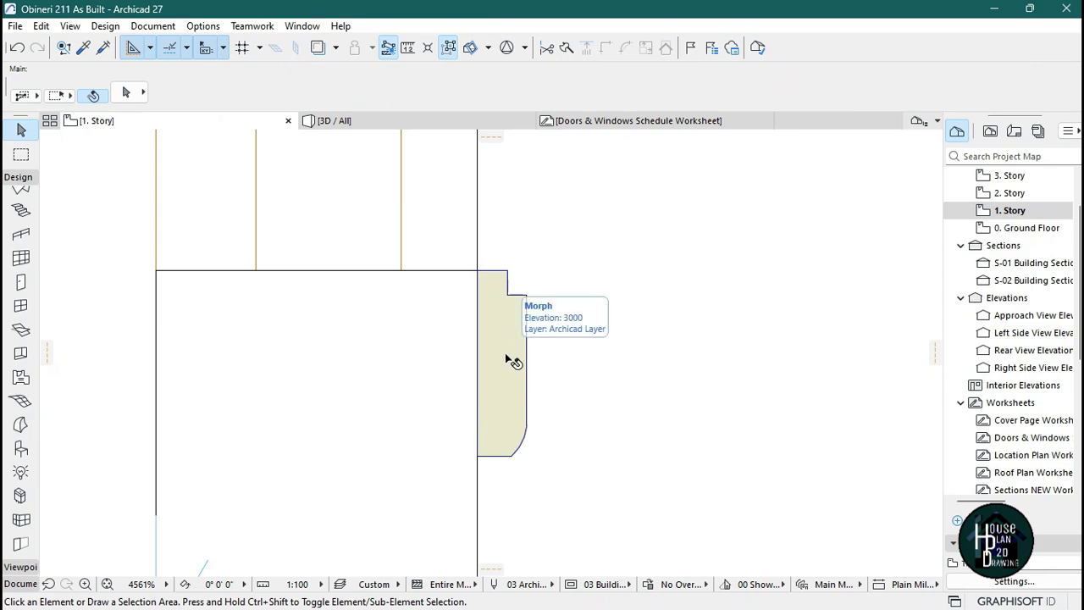
Step: Switch to the 3D view and bring the flat profile morph below the passage window W4 into close view
scroll(506, 357, "down", 6)
scroll(495, 437, "down", 3)
scroll(518, 351, "up", 2)
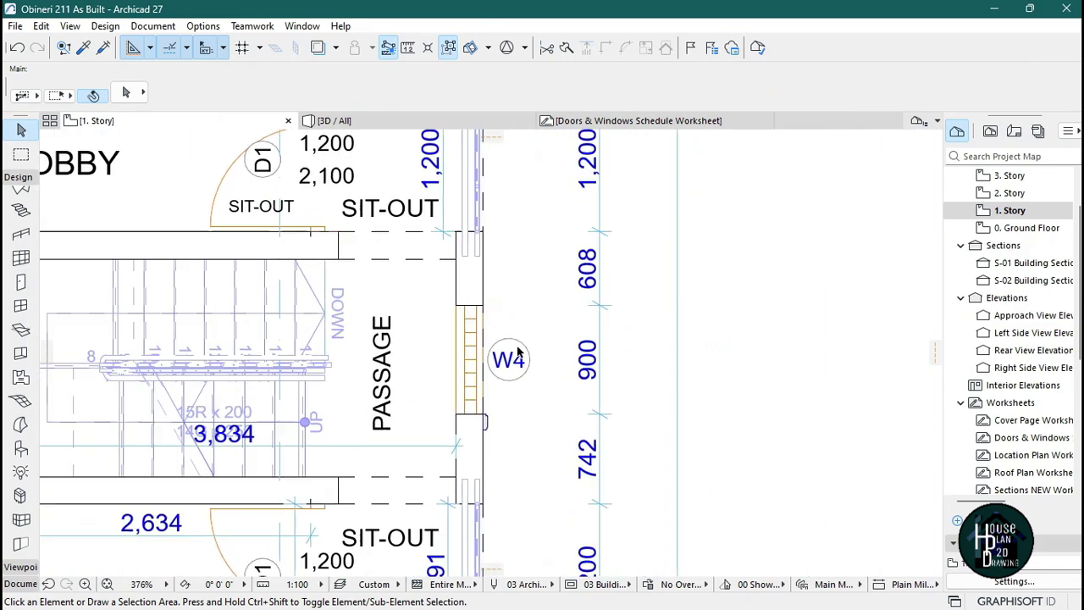
scroll(508, 437, "up", 2)
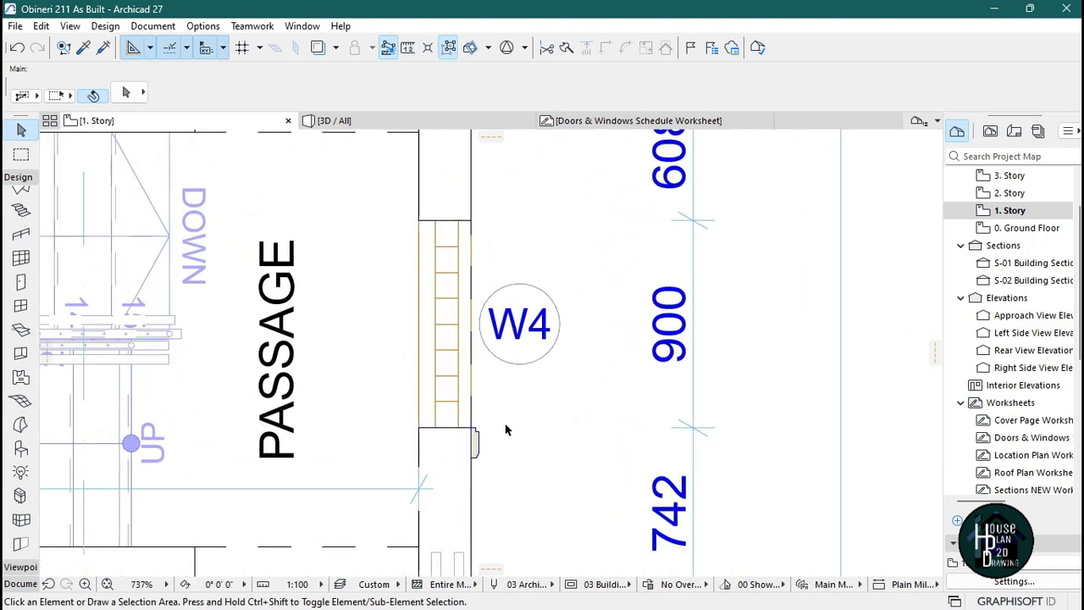
left_click(394, 122)
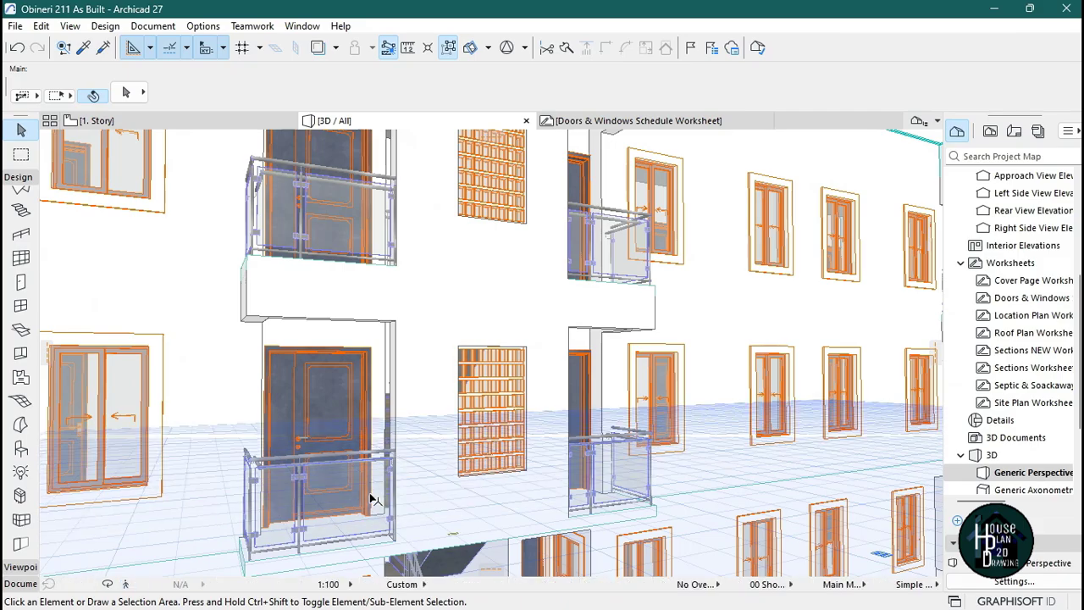
left_click(125, 584)
key("Up")
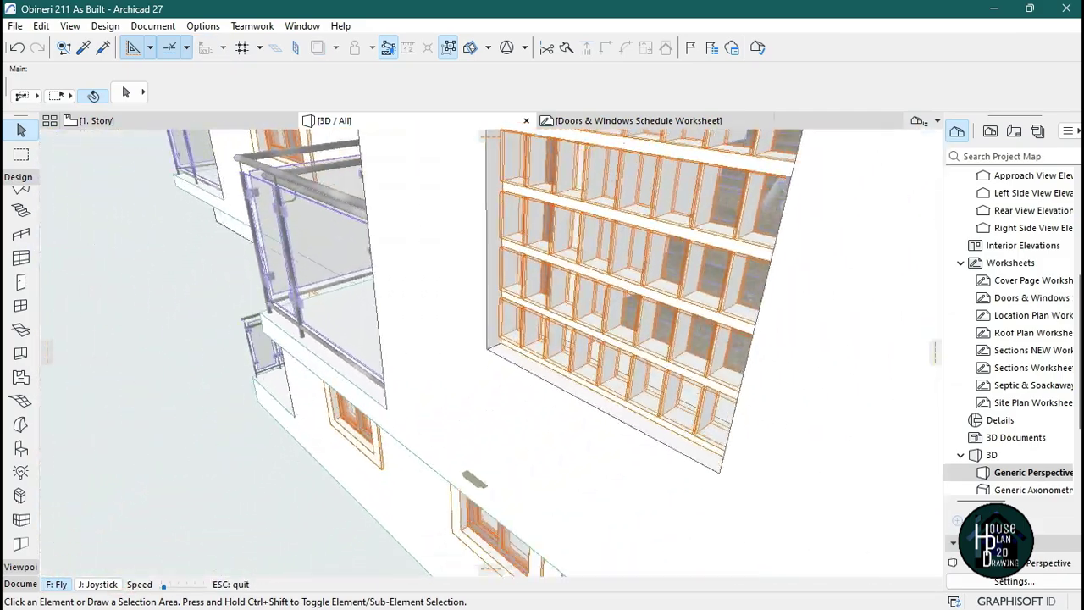
key("Escape")
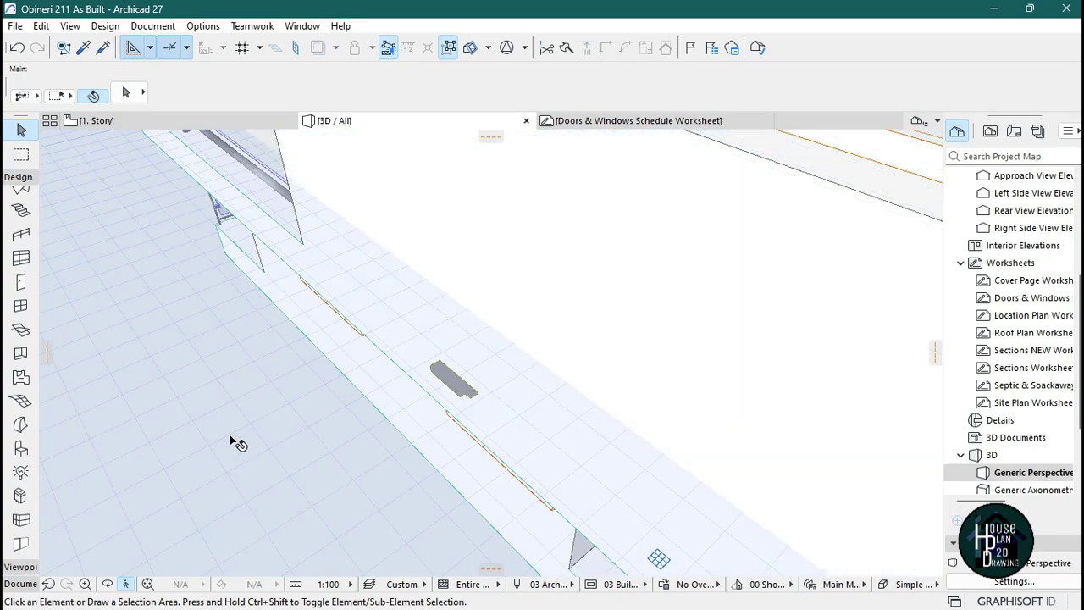
left_click(126, 583)
key("Down")
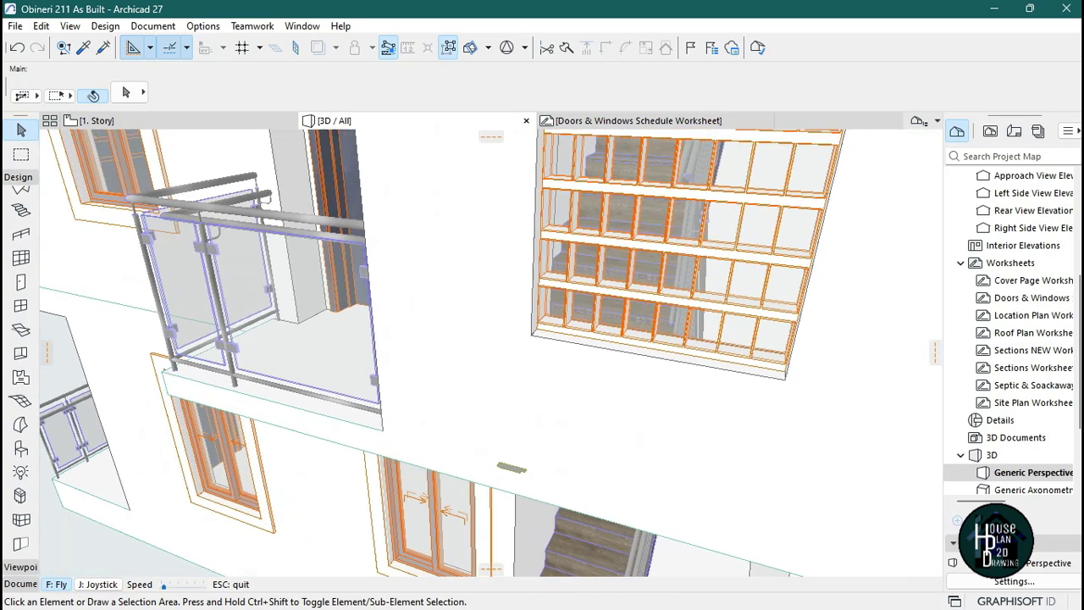
key("Escape")
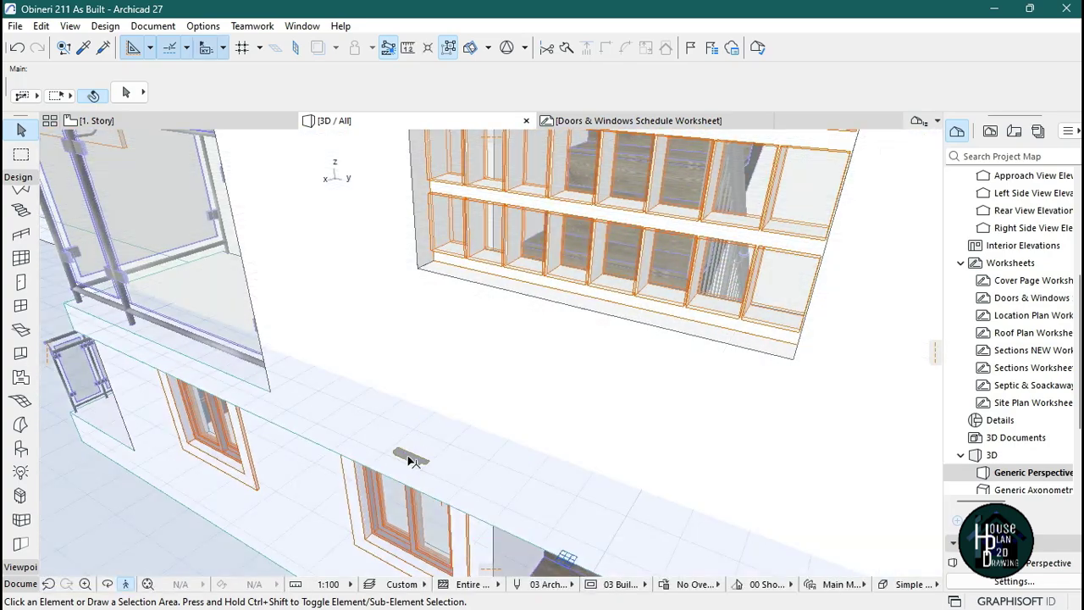
Step: Move the profile morph by its inner corner up to the lower corner of the W4 window opening
left_click(412, 457)
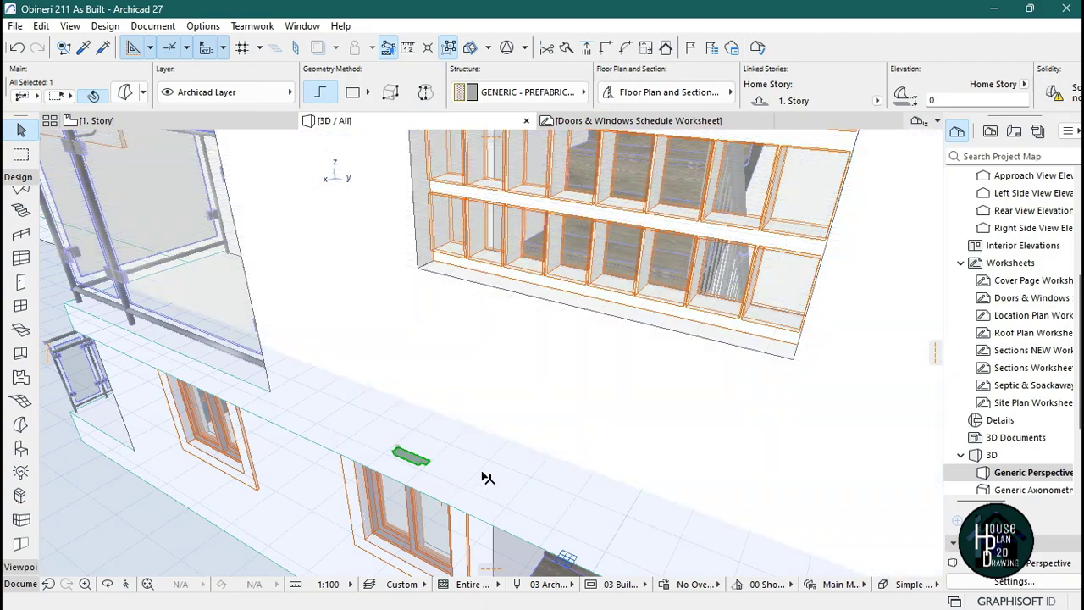
key("ctrl+d")
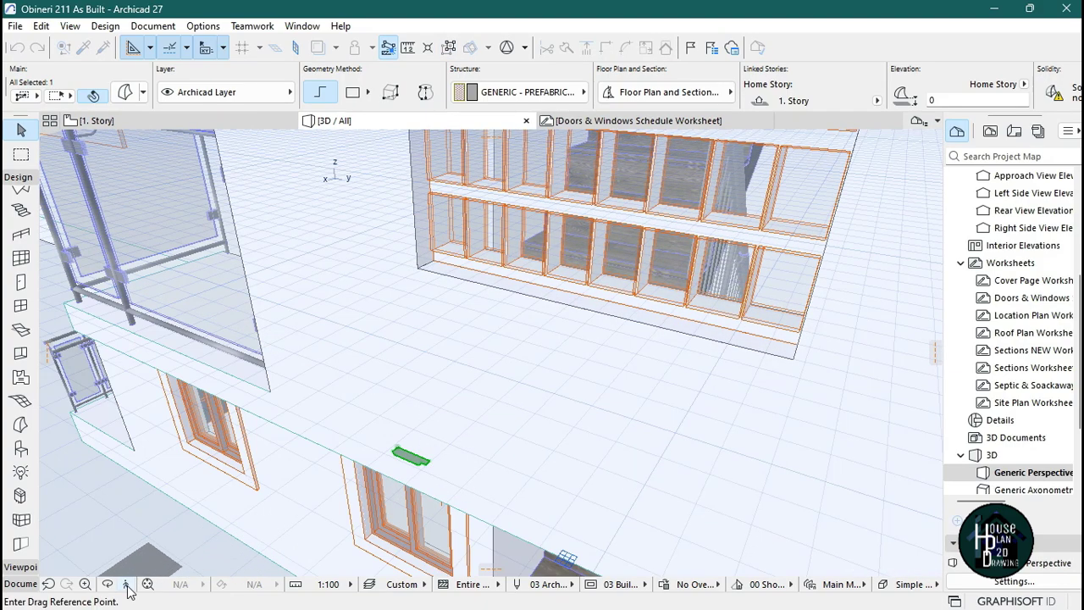
left_click(127, 585)
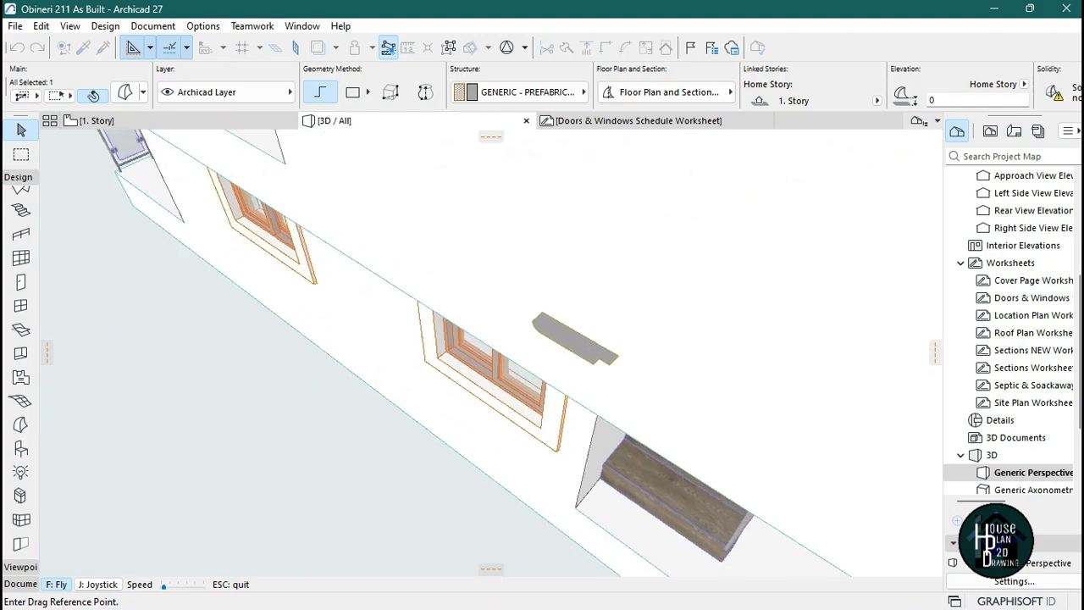
key("Escape")
key("Escape")
left_click(566, 346)
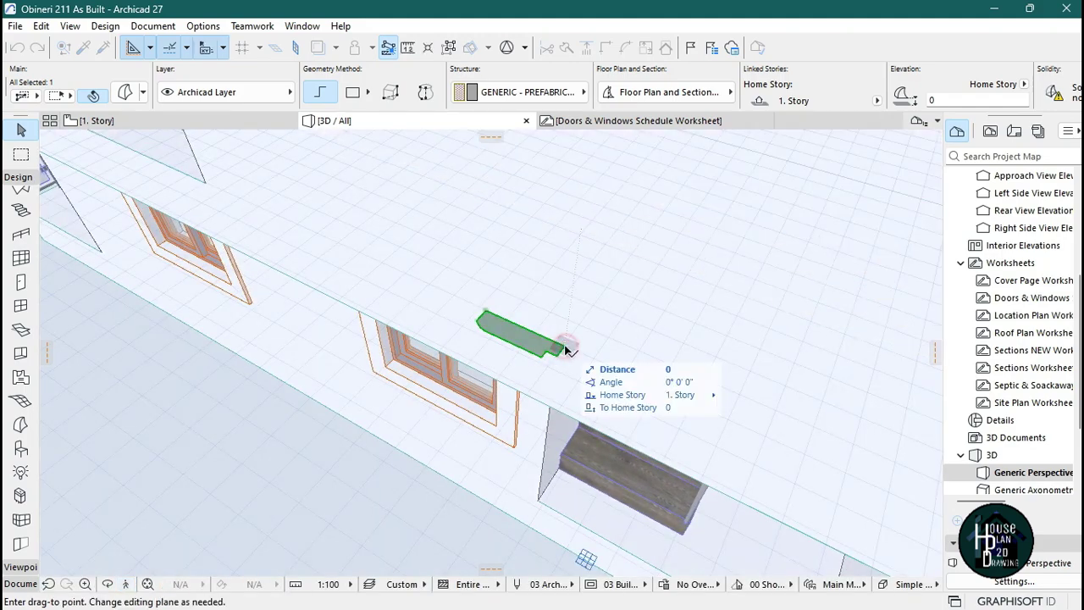
key("shift+F3")
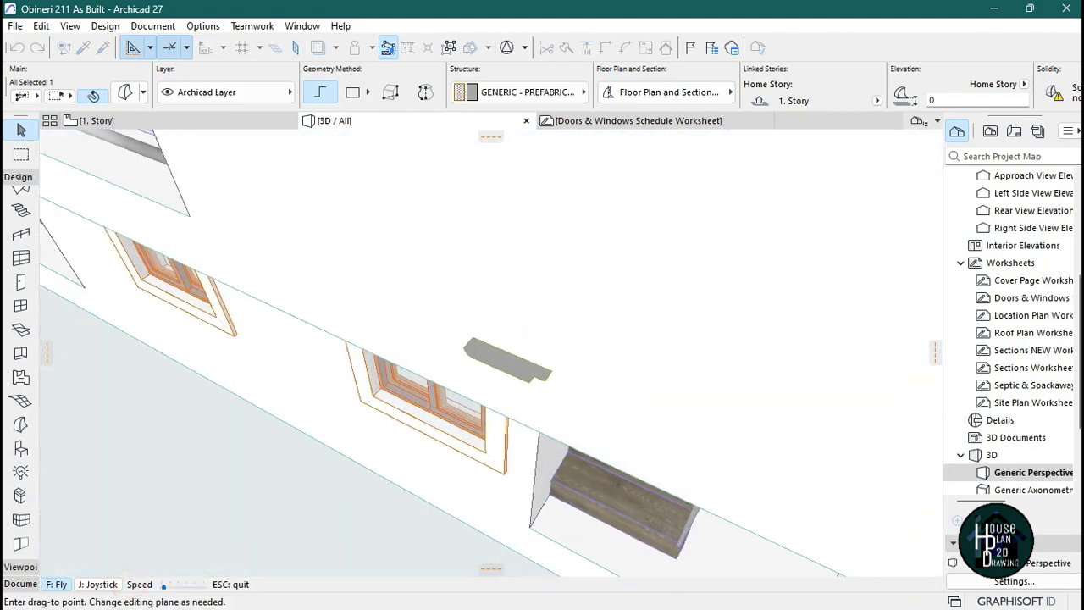
key("Down")
key("Escape")
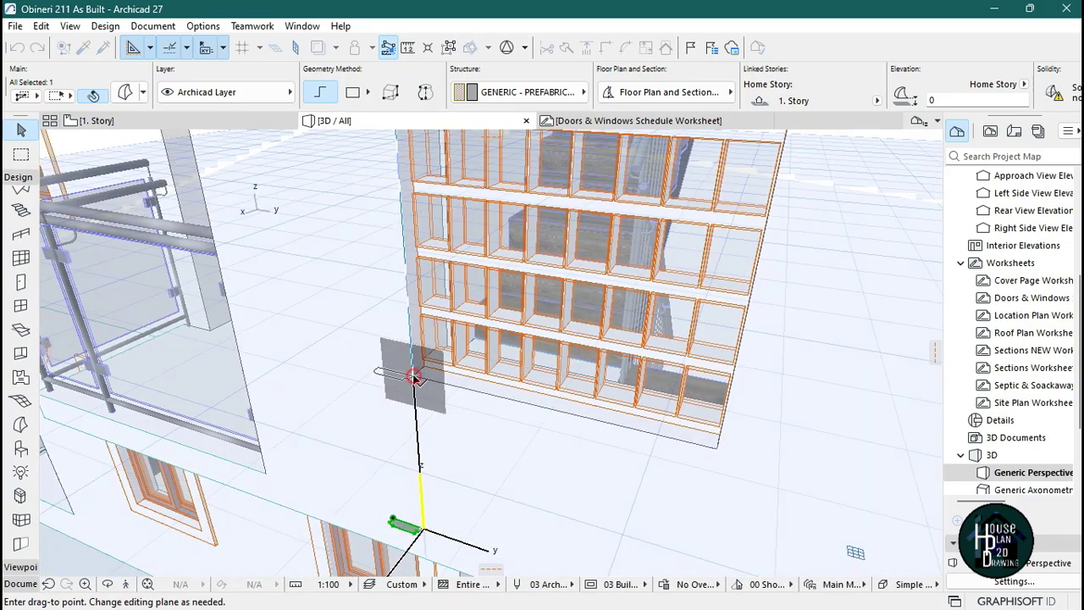
left_click(415, 376)
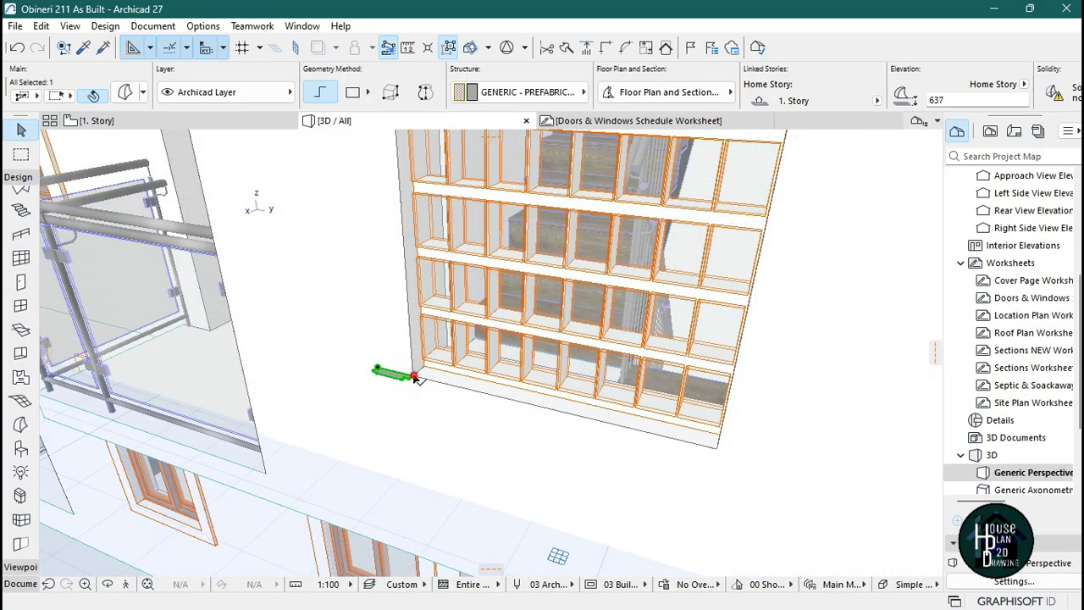
left_click(415, 379)
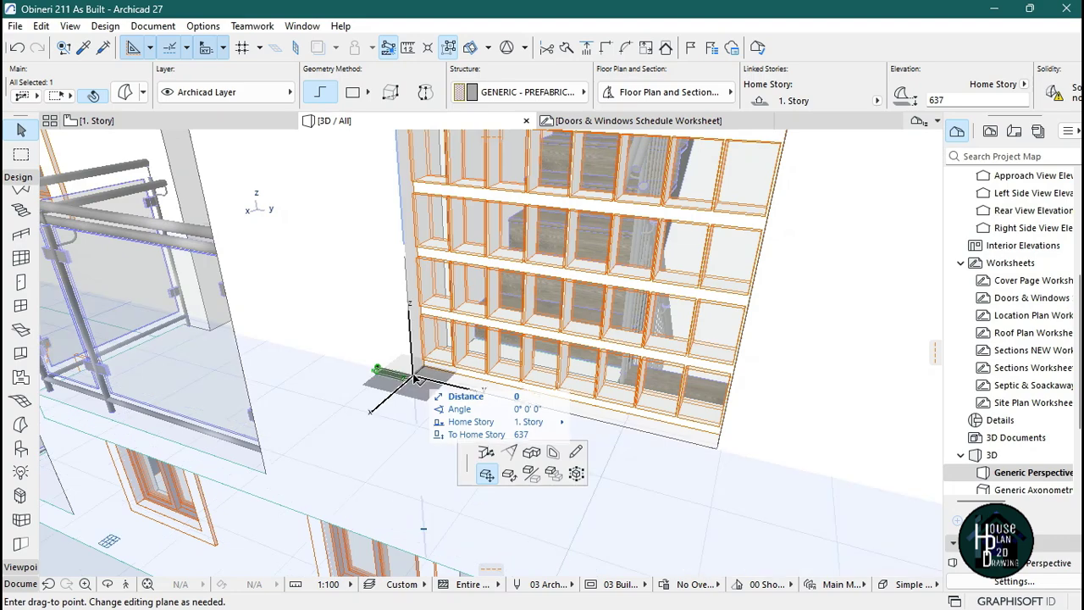
key("Escape")
key("Escape")
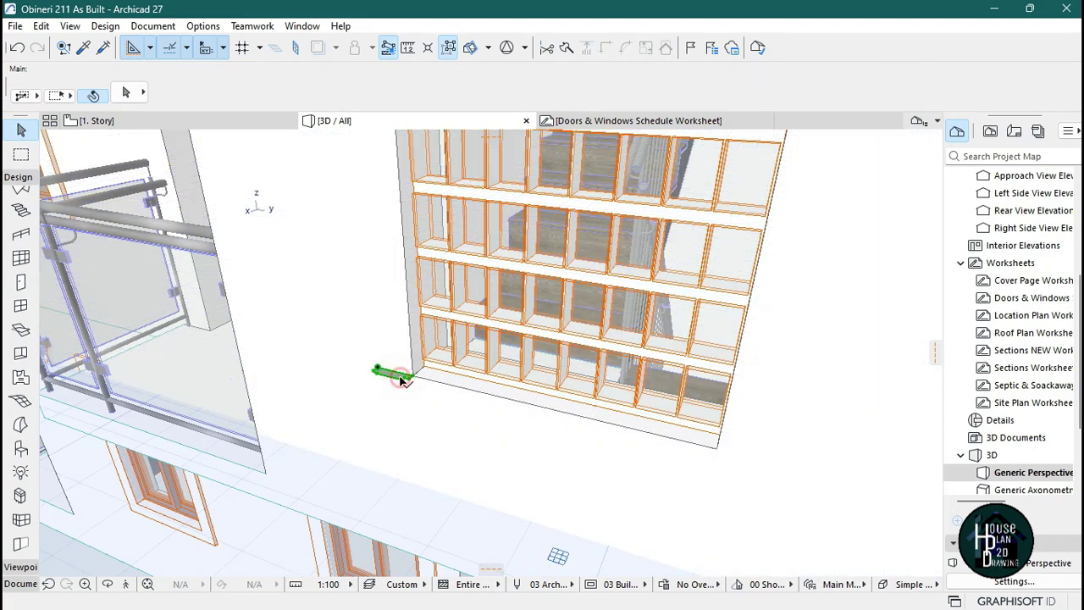
left_click(414, 378)
left_click(415, 378)
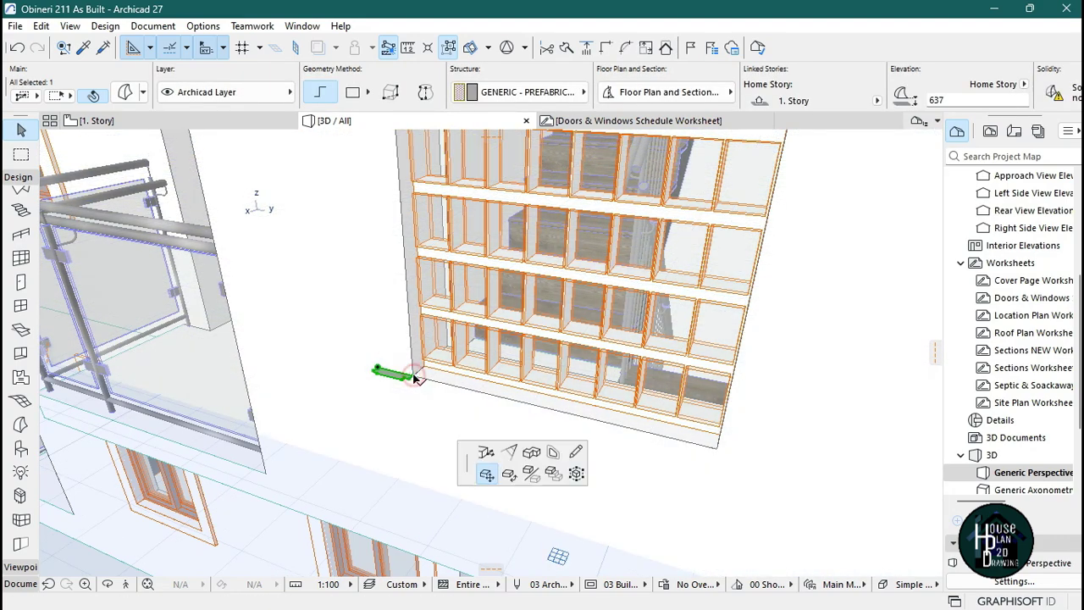
key("Escape")
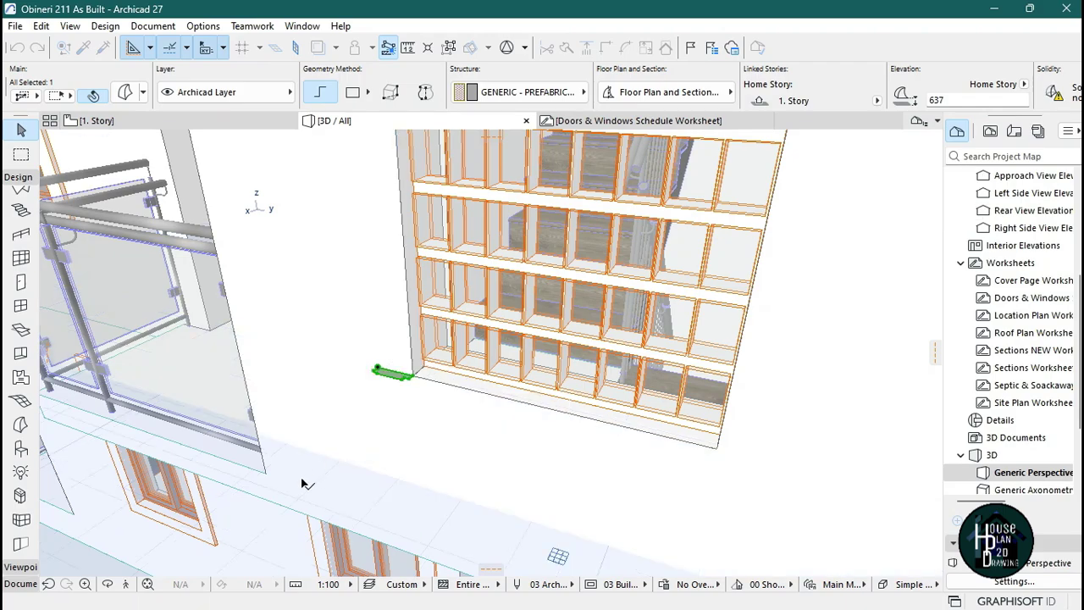
Step: Start a Tube extrusion of the profile morph and run it 1500 mm up the window's side to the opening's upper corner
left_click(127, 585)
key("Up")
key("Up")
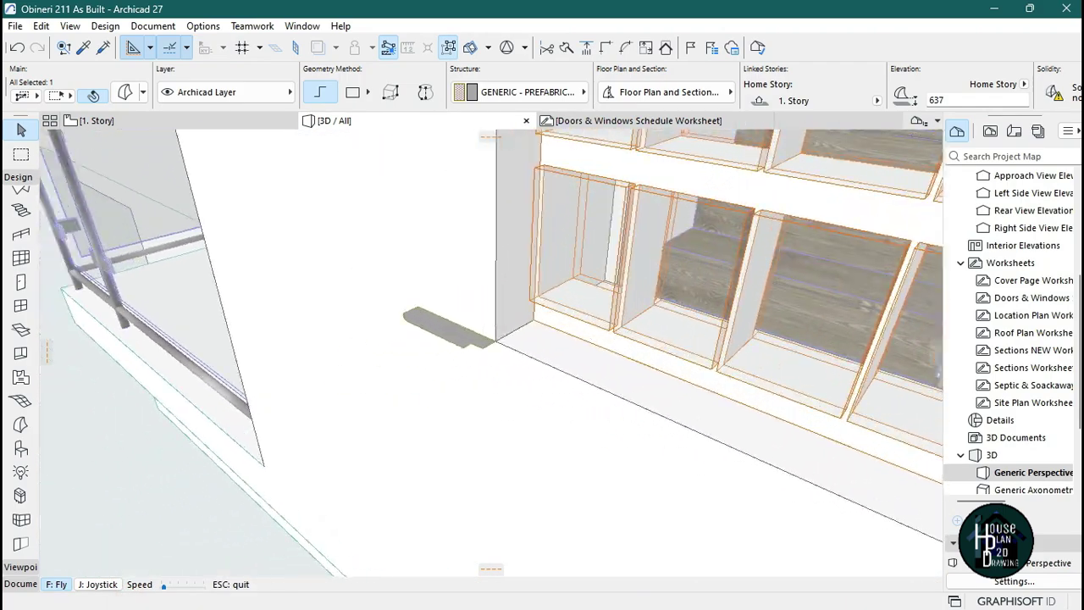
key("Escape")
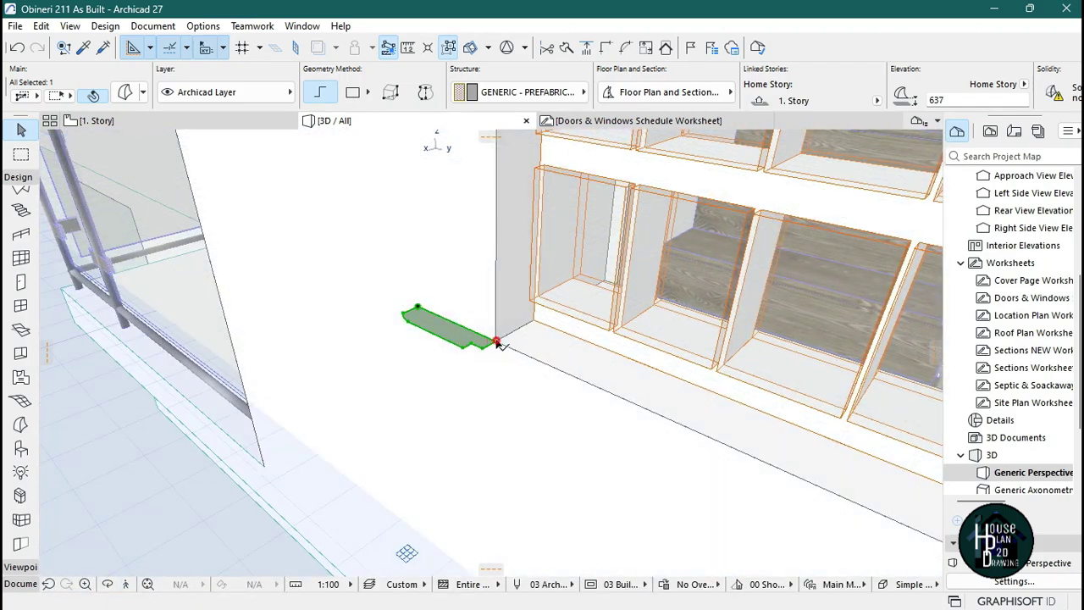
left_click(496, 344)
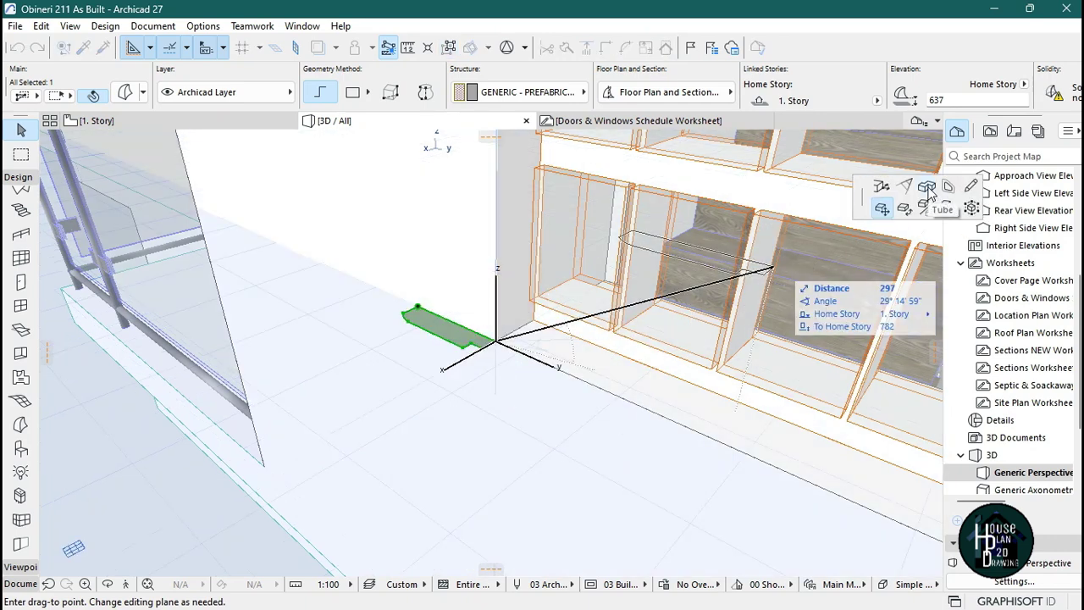
left_click(927, 188)
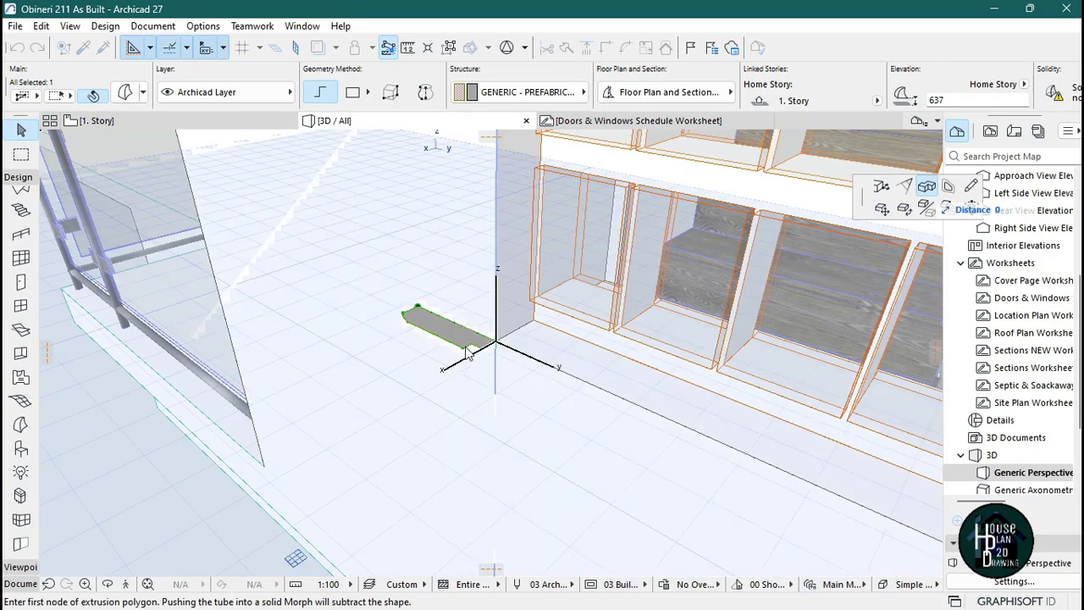
left_click(507, 229)
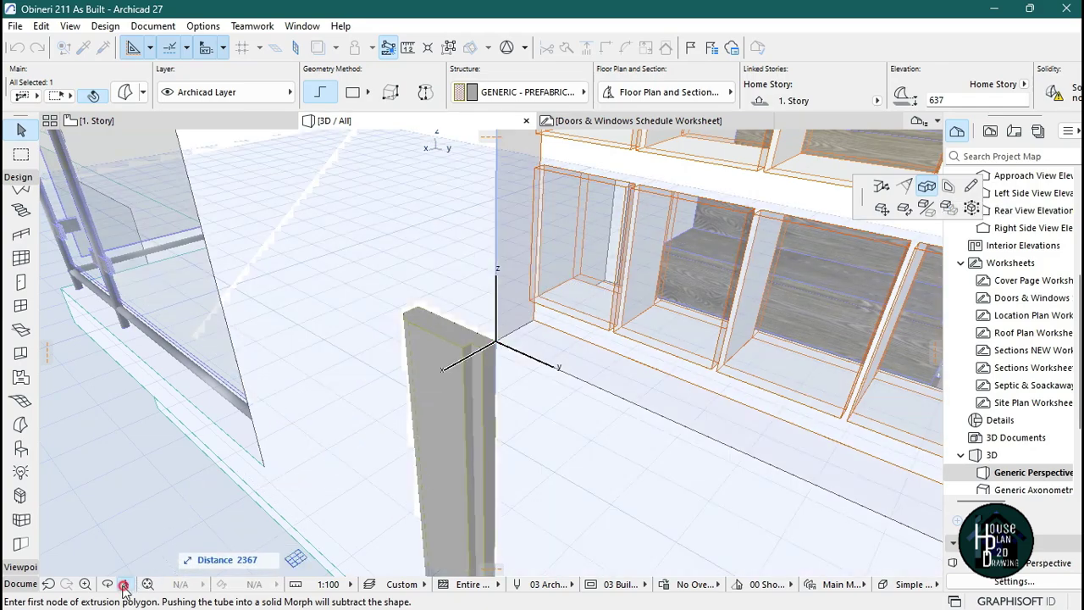
left_click(125, 585)
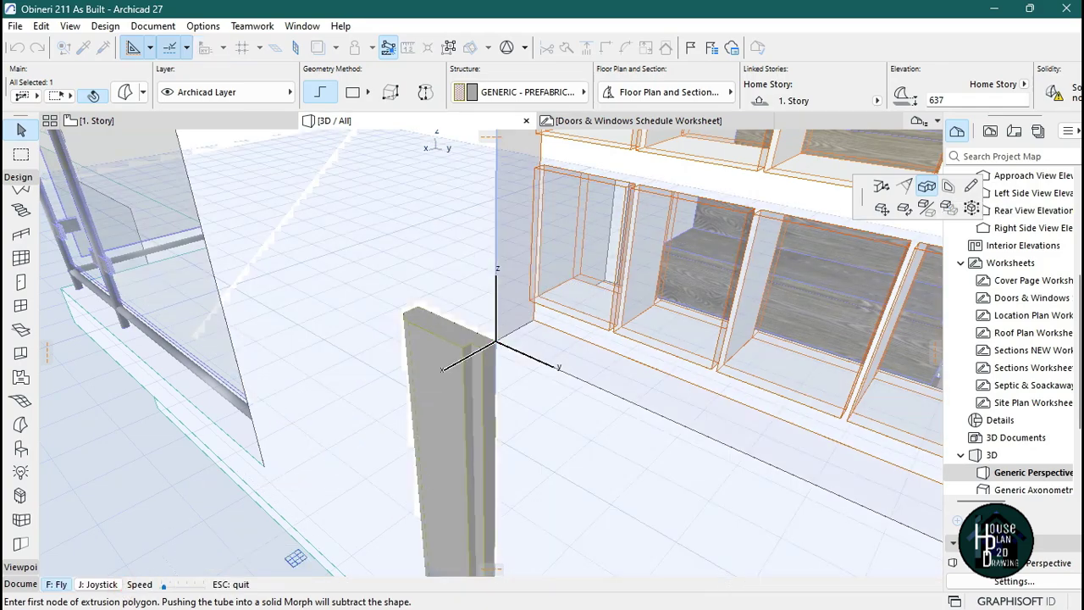
key("Down")
key("Up")
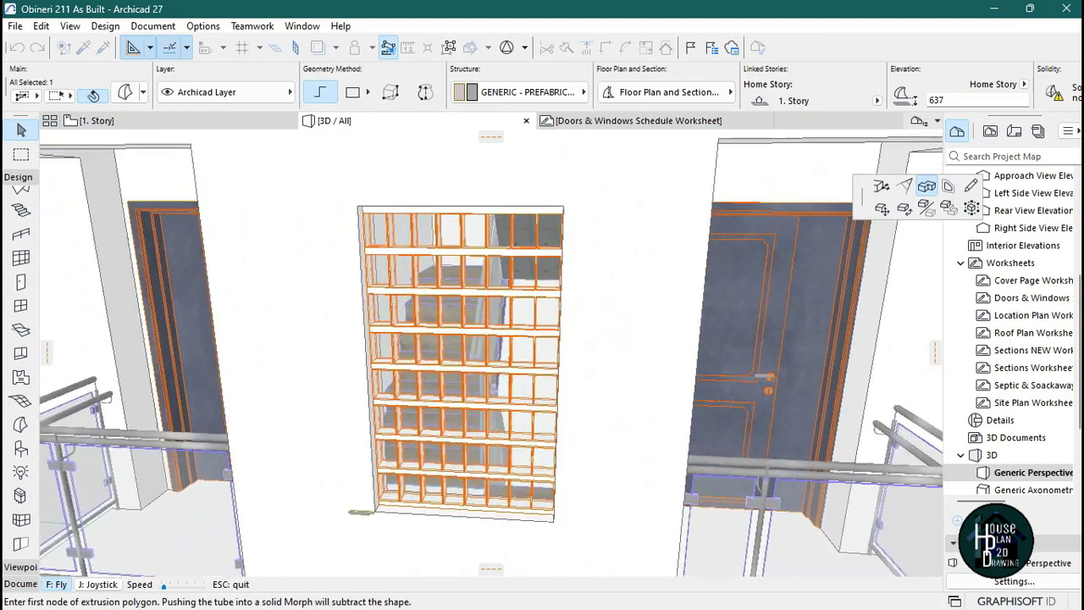
key("Escape")
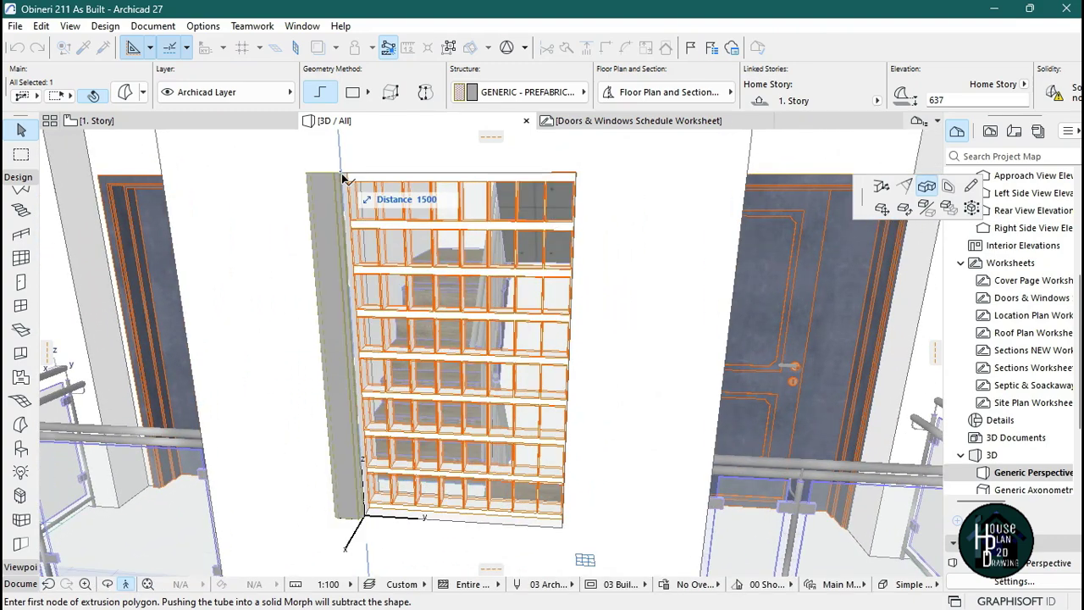
left_click(341, 172)
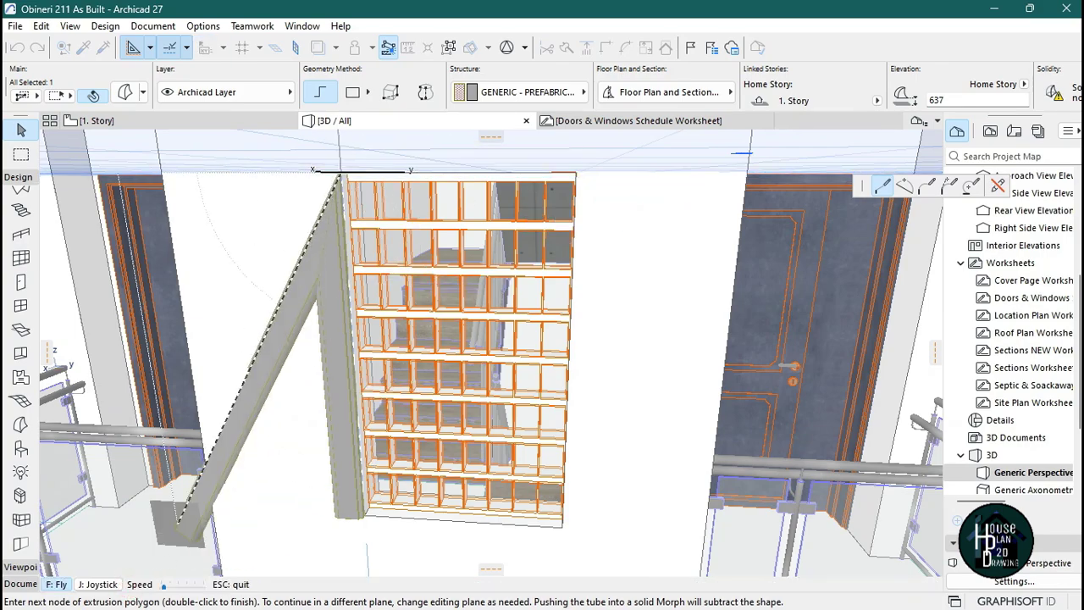
Step: Continue the tube 900 mm across the head of the window opening to the opposite upper corner
key("Up")
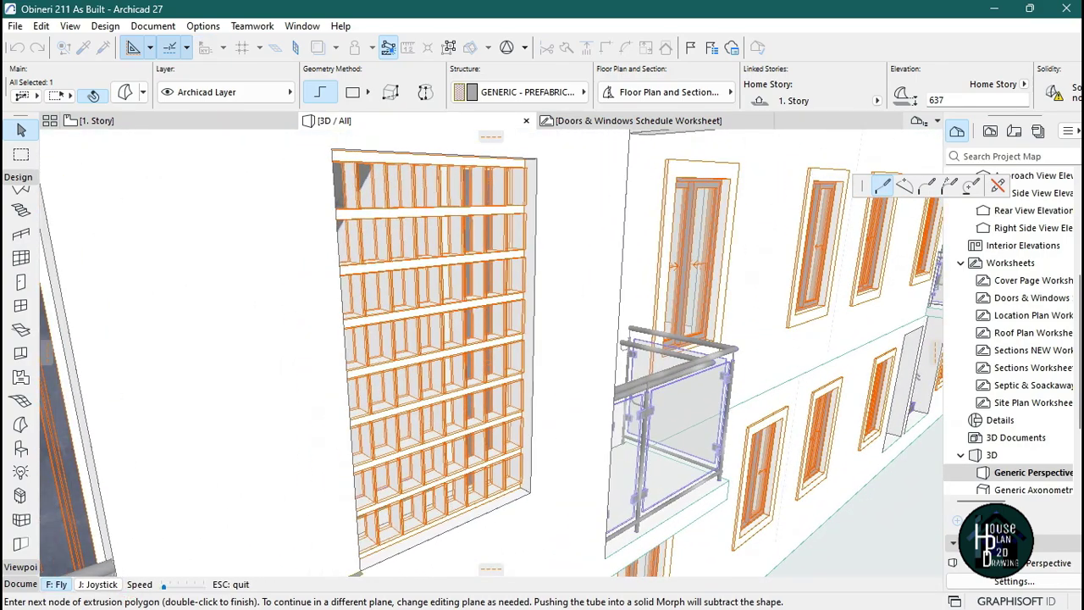
key("Escape")
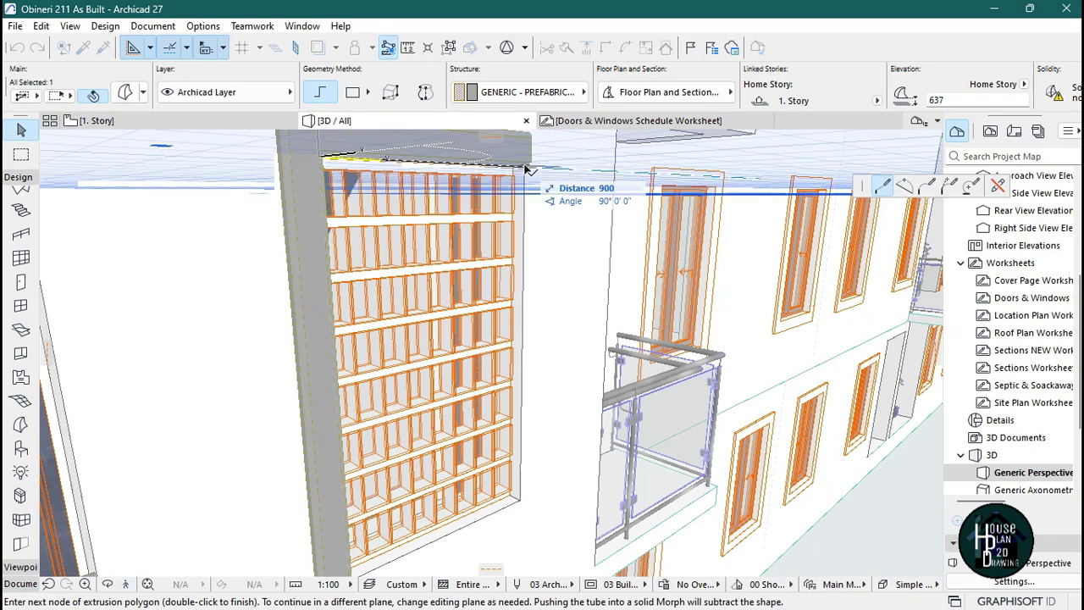
left_click(525, 168)
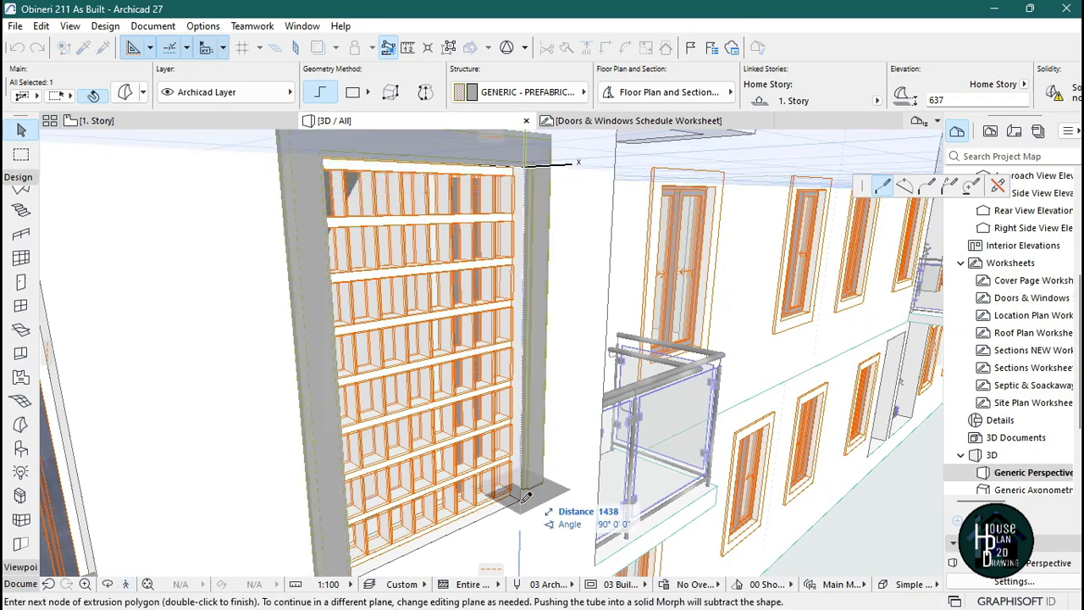
Step: Run the tube down the remaining side of the W4 window opening and 900 mm along its sill to close the coping at the starting corner
left_click(523, 498)
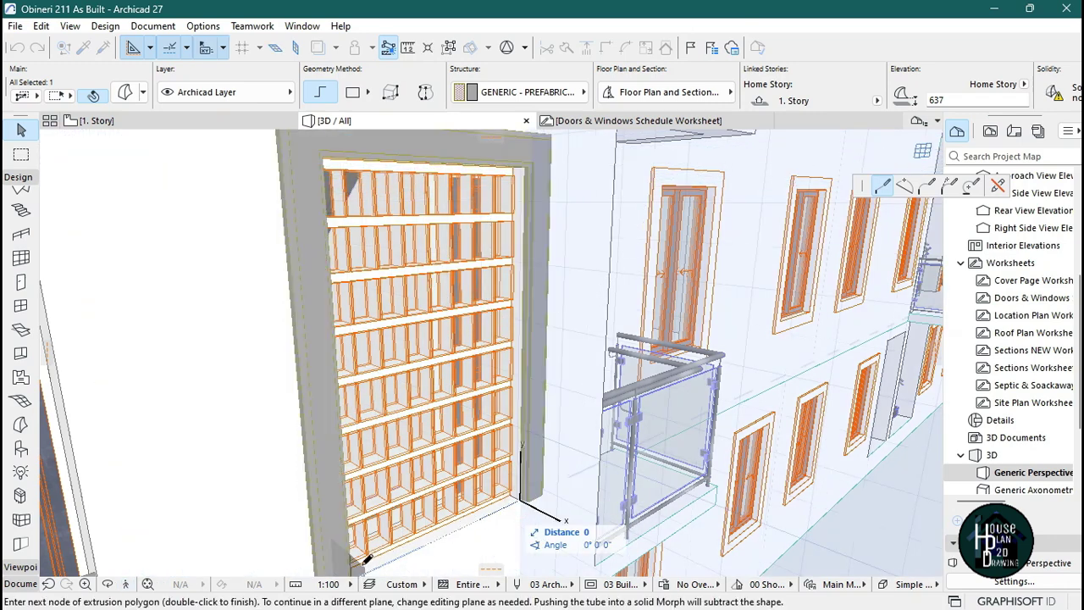
left_click(126, 585)
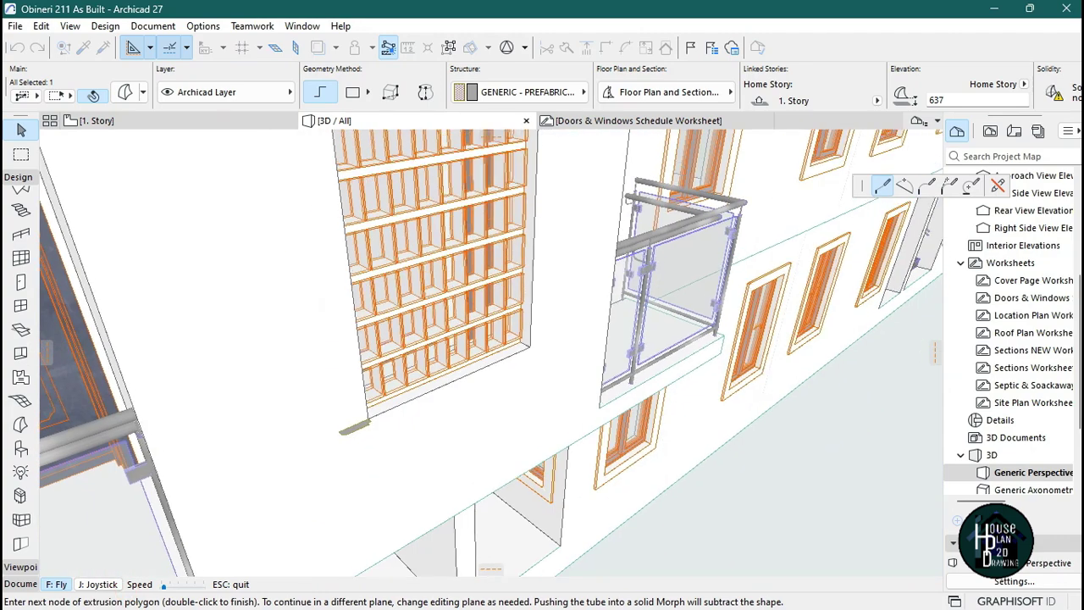
left_click(493, 352)
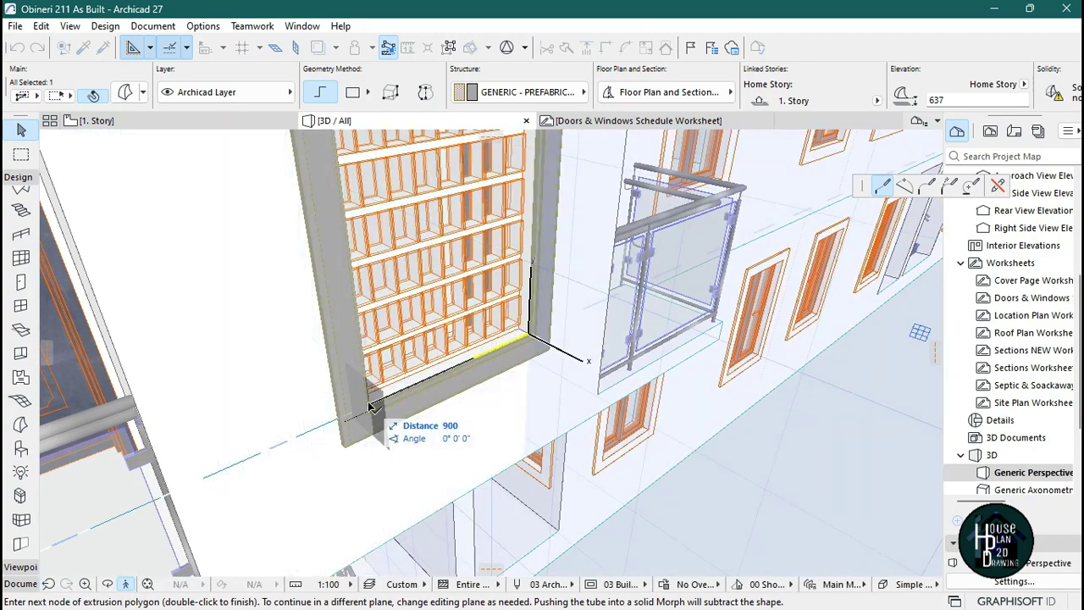
left_click(368, 404)
left_click(370, 407)
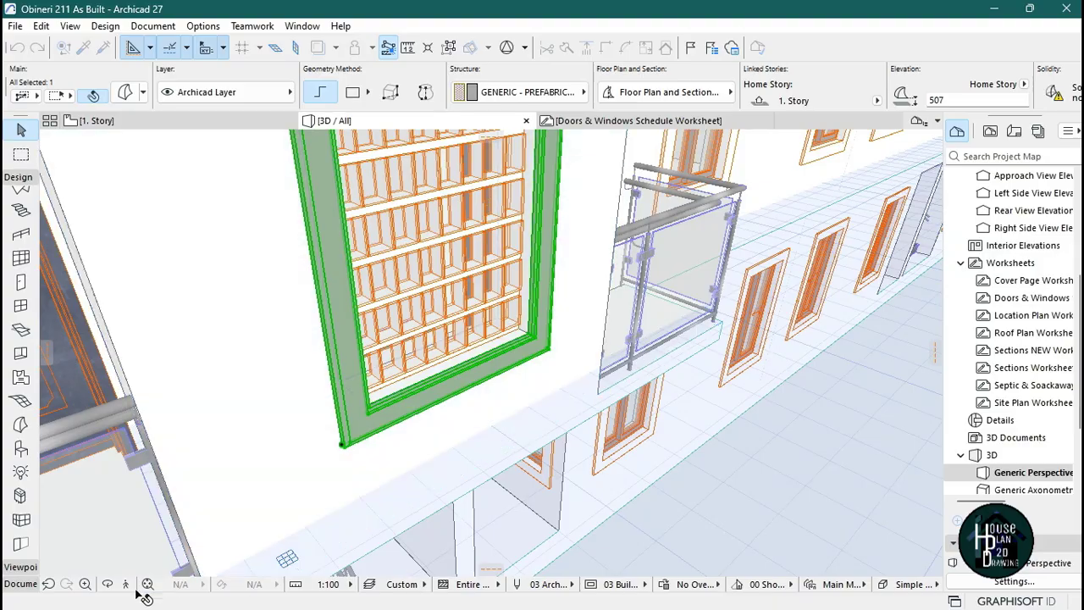
key("Escape")
Step: Examine the moulded coping around the passage window from several sides and compare its edges with the neighbouring windows' flat coping
key("Down")
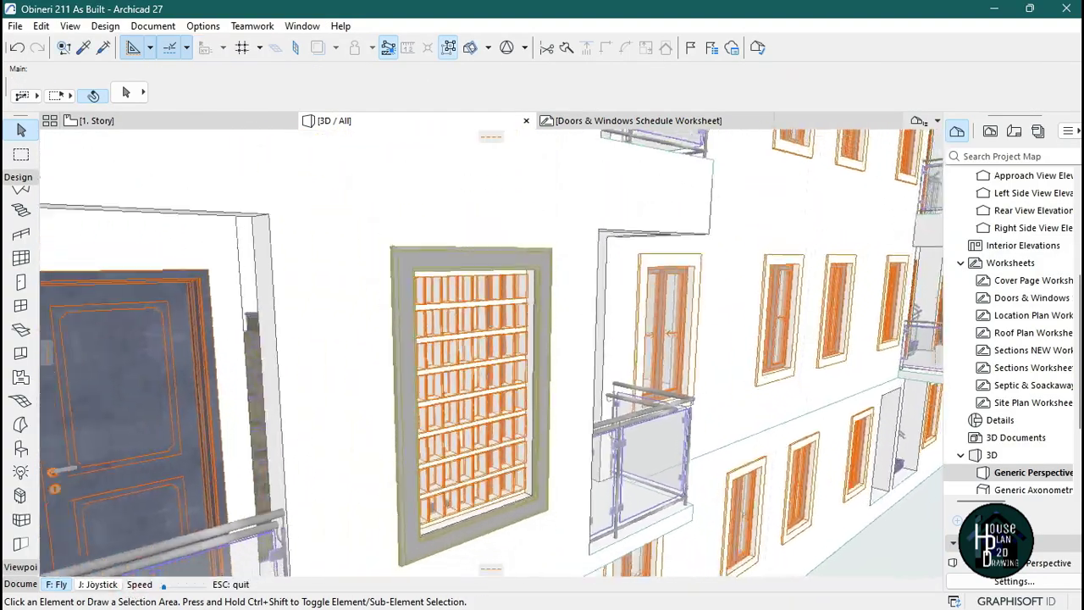
key("Up")
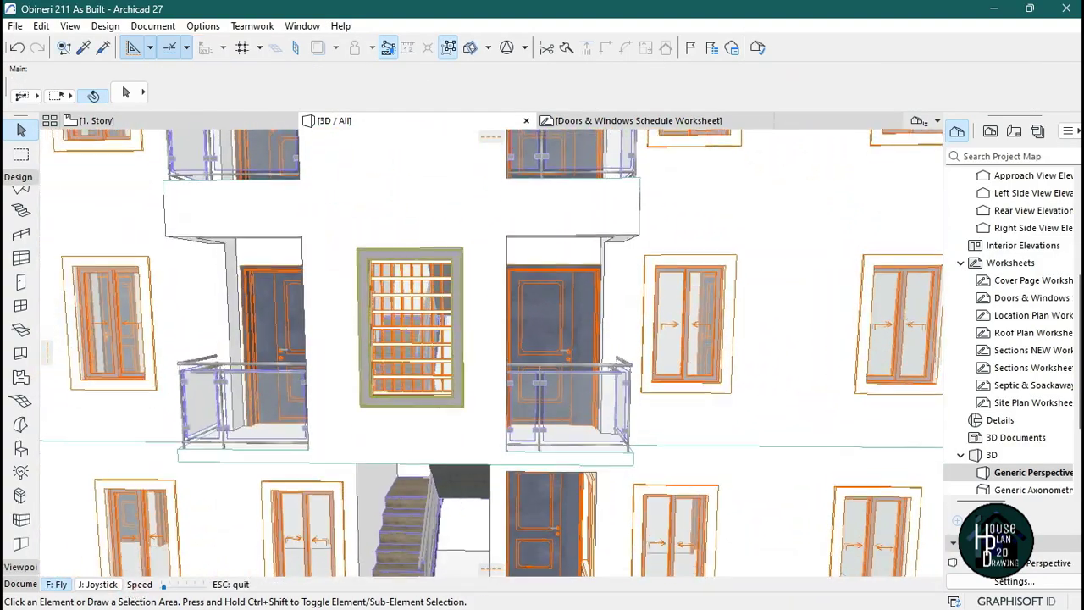
key("Escape")
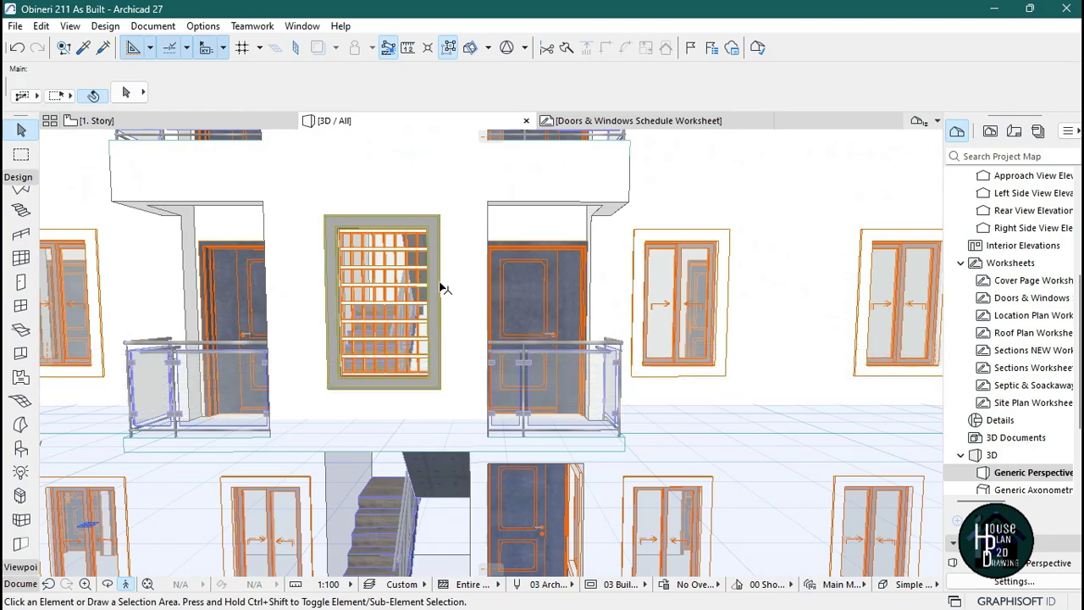
key("Up")
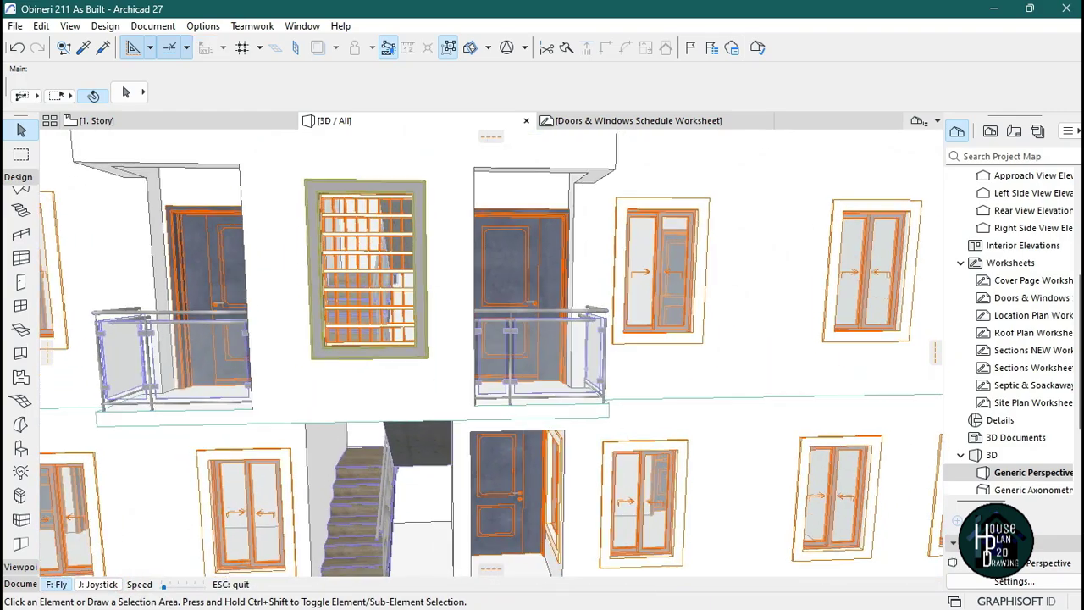
key("Up")
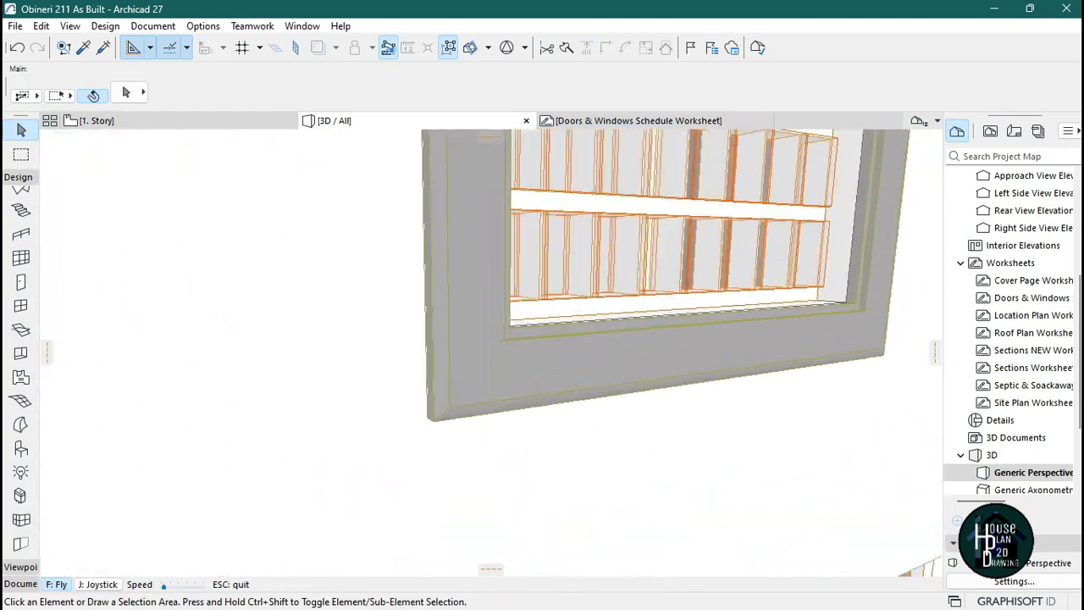
key("Left")
key("Right")
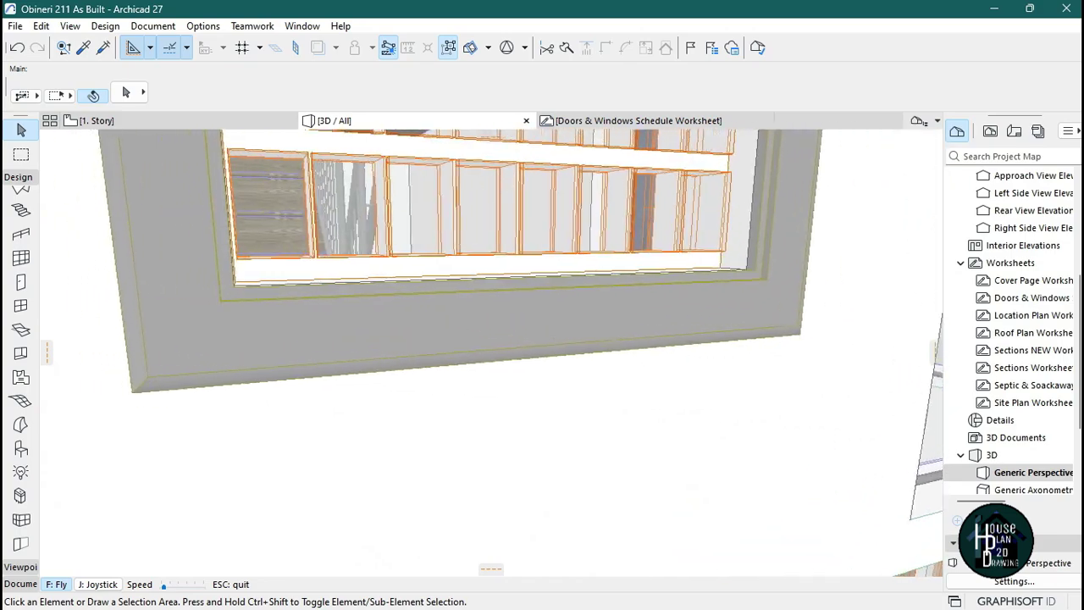
key("Down")
key("Right")
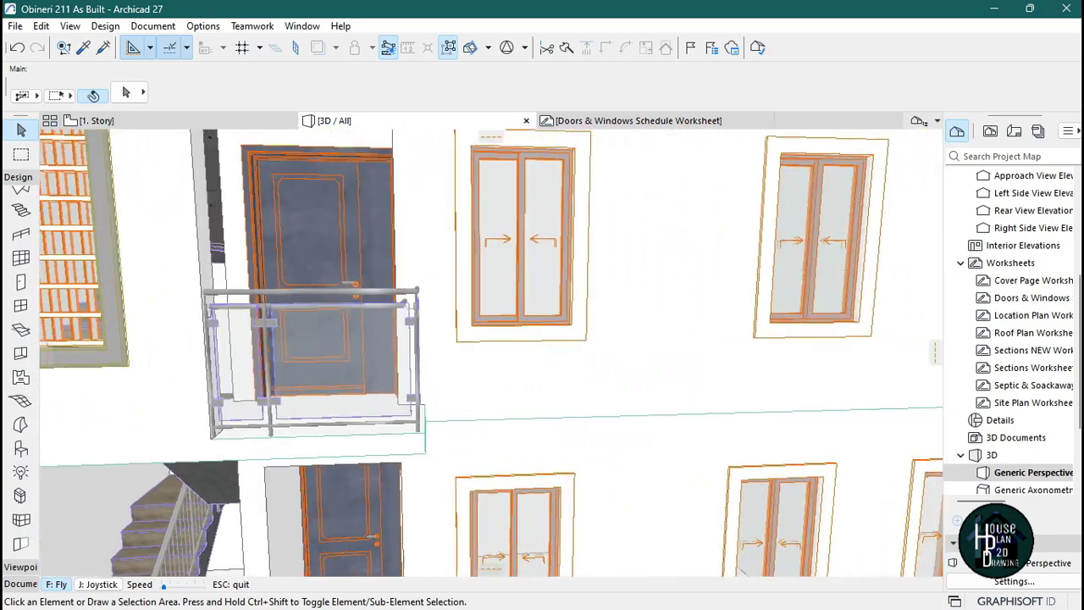
key("Up")
key("Down")
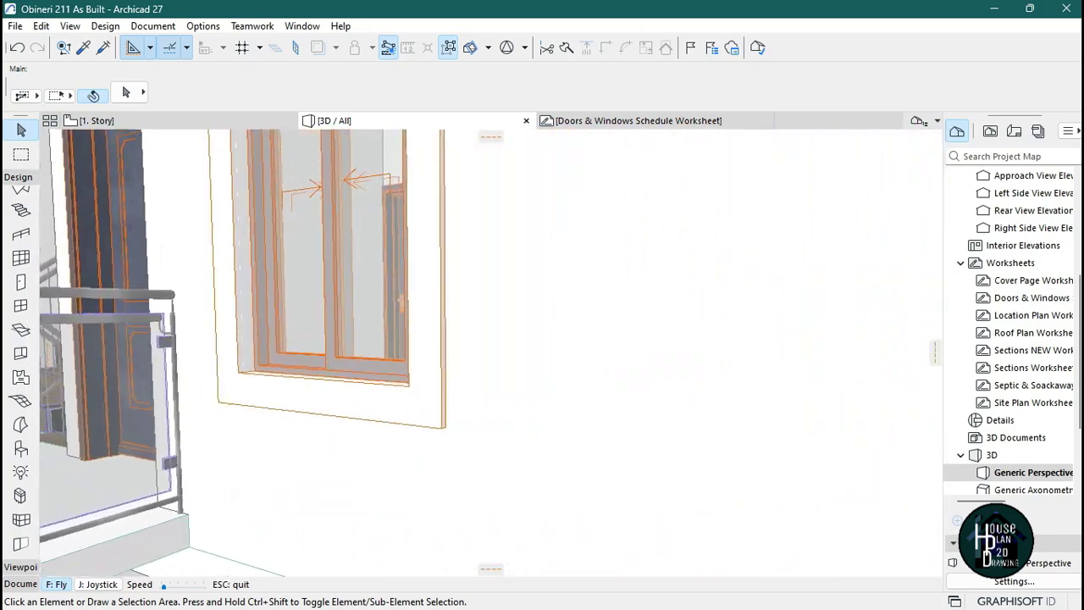
key("Up")
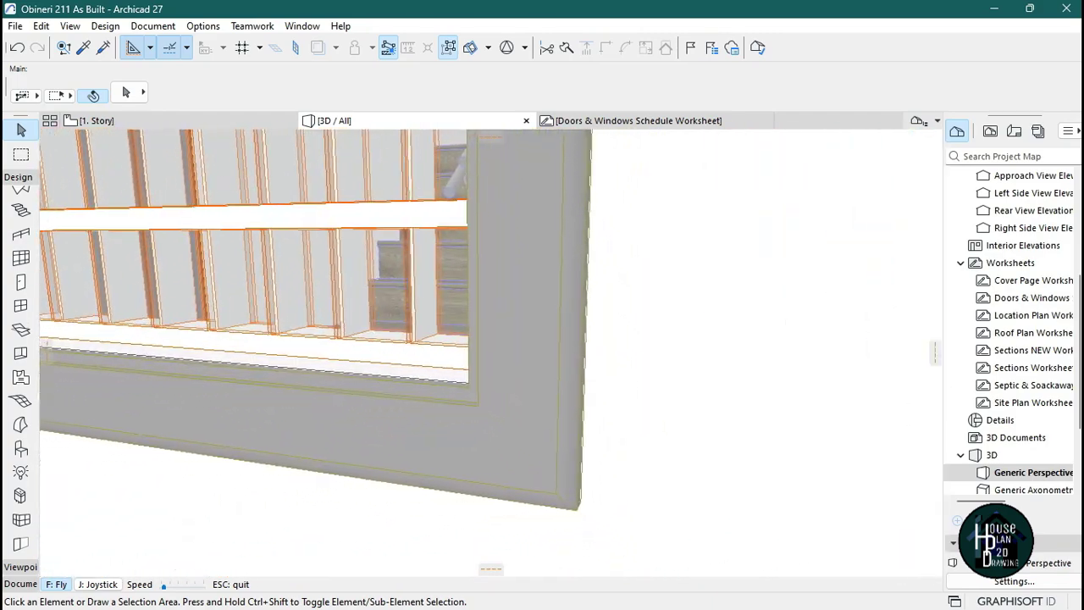
key("Down")
key("Left")
key("Down")
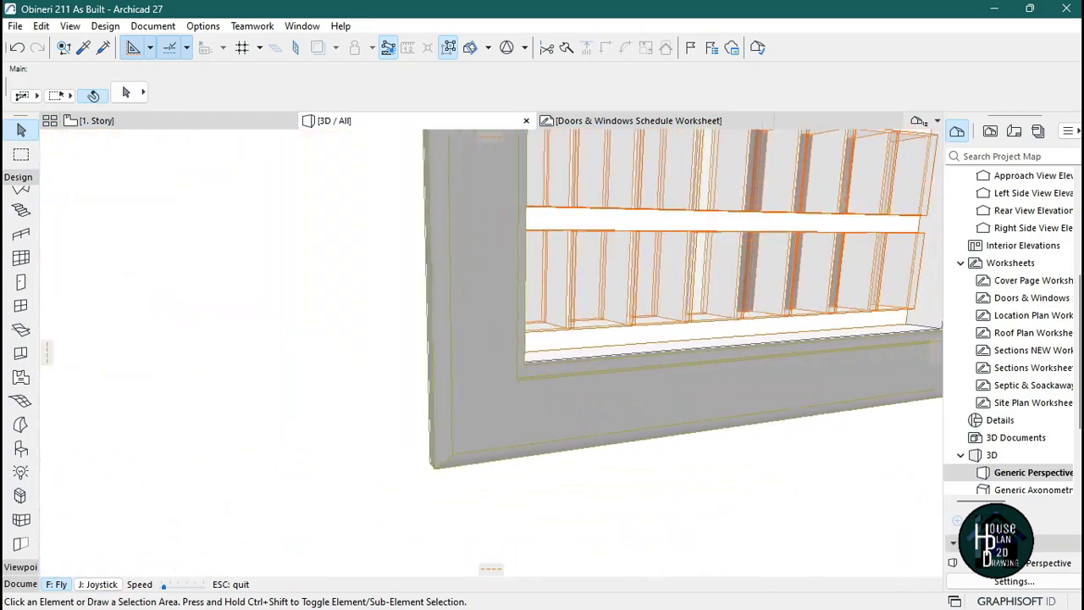
key("Escape")
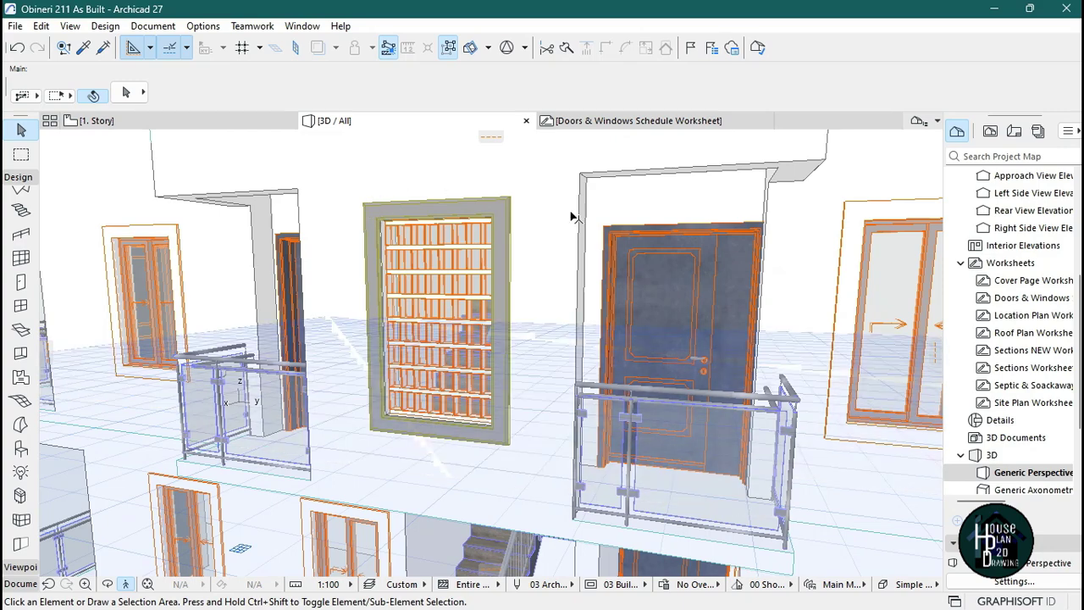
Step: Override the surface of the passage window's coping morph with Paint - Titanium White
left_click(502, 207)
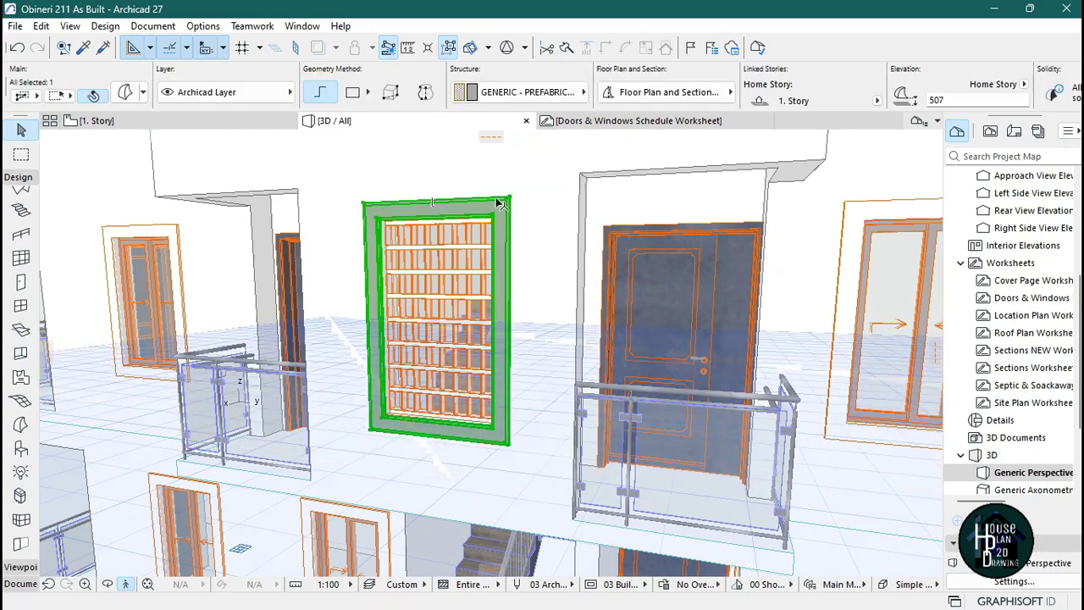
key("ctrl+t")
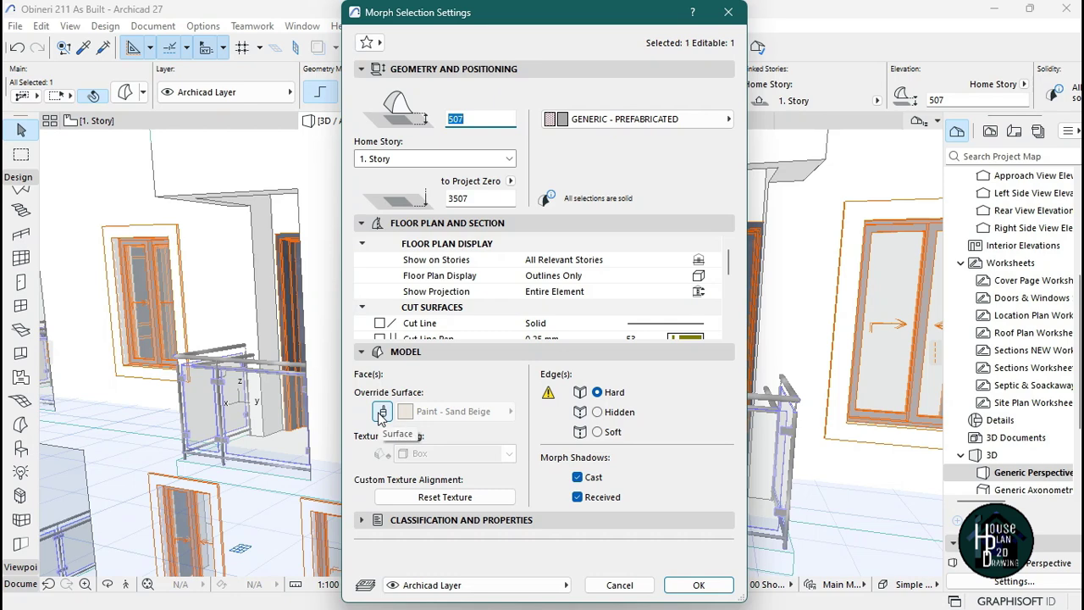
left_click(400, 349)
left_click(400, 349)
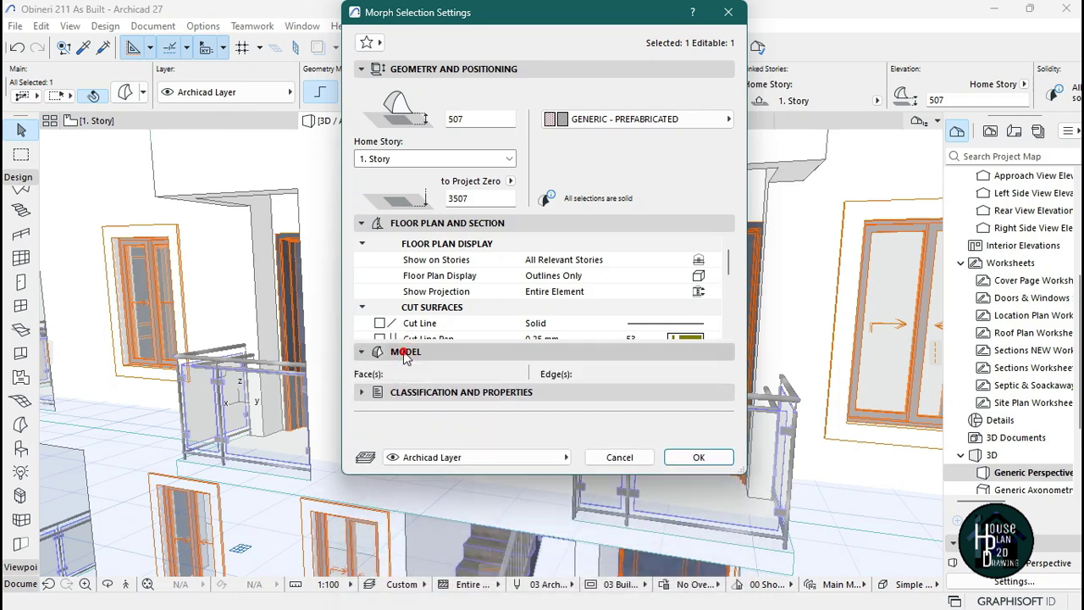
left_click(427, 419)
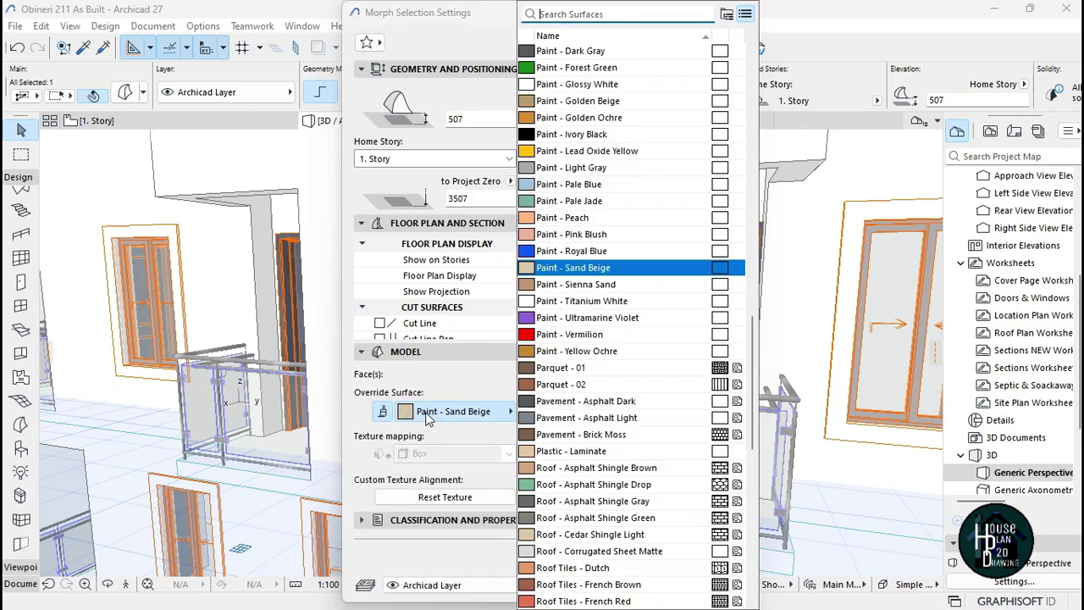
scroll(542, 421, "down", 3)
type("t8")
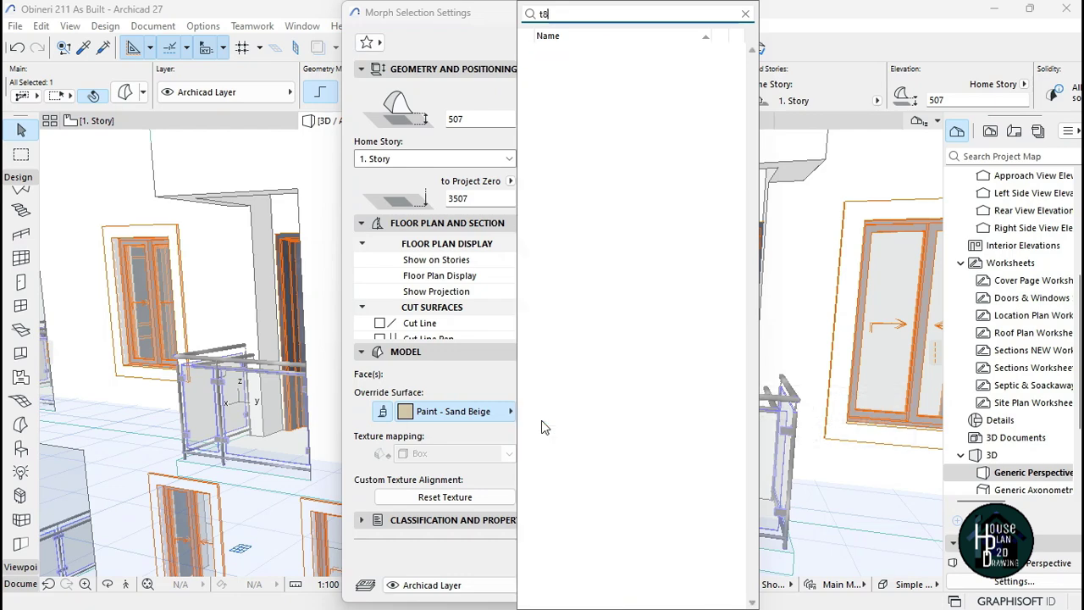
key("BackSpace")
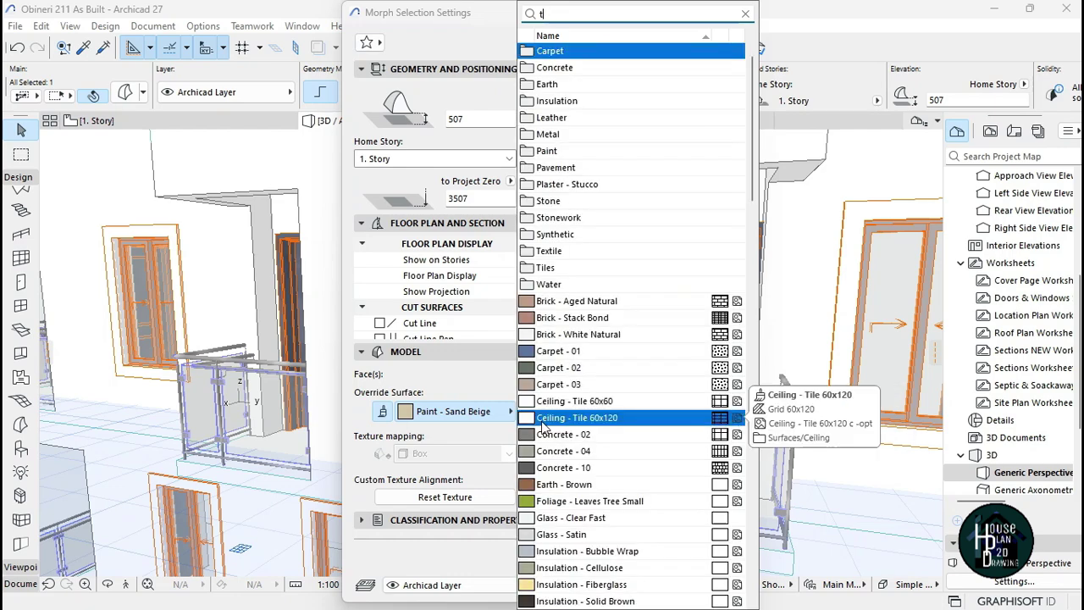
type("it")
left_click(592, 53)
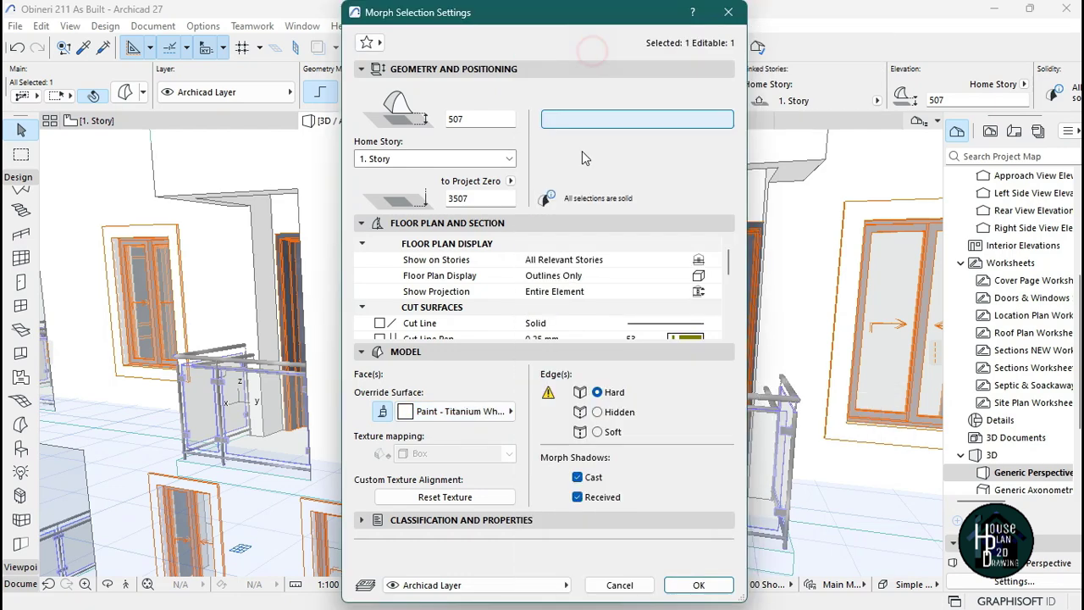
left_click(699, 585)
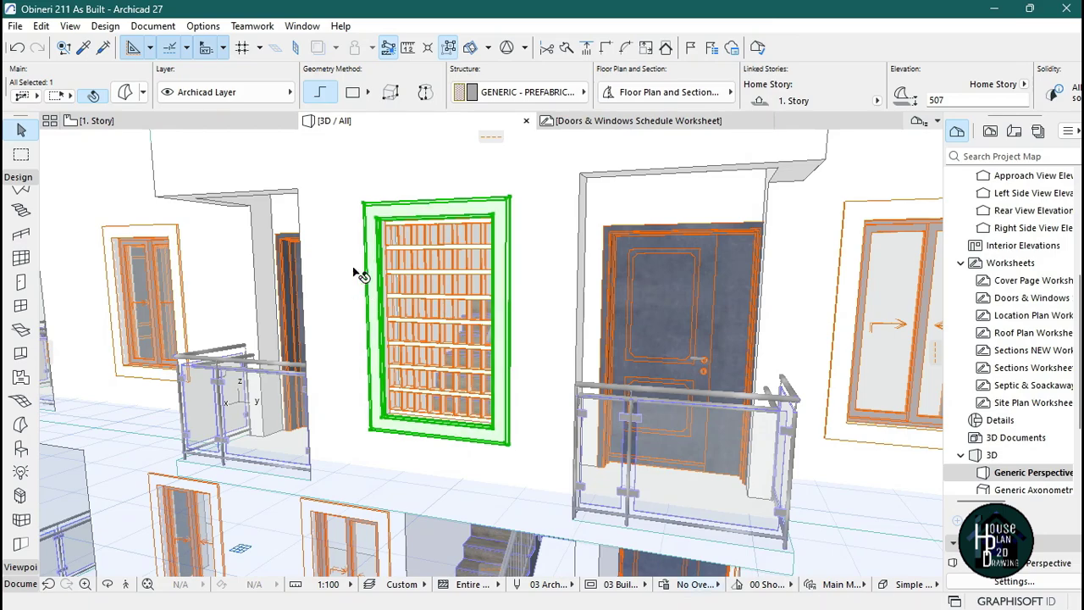
key("Escape")
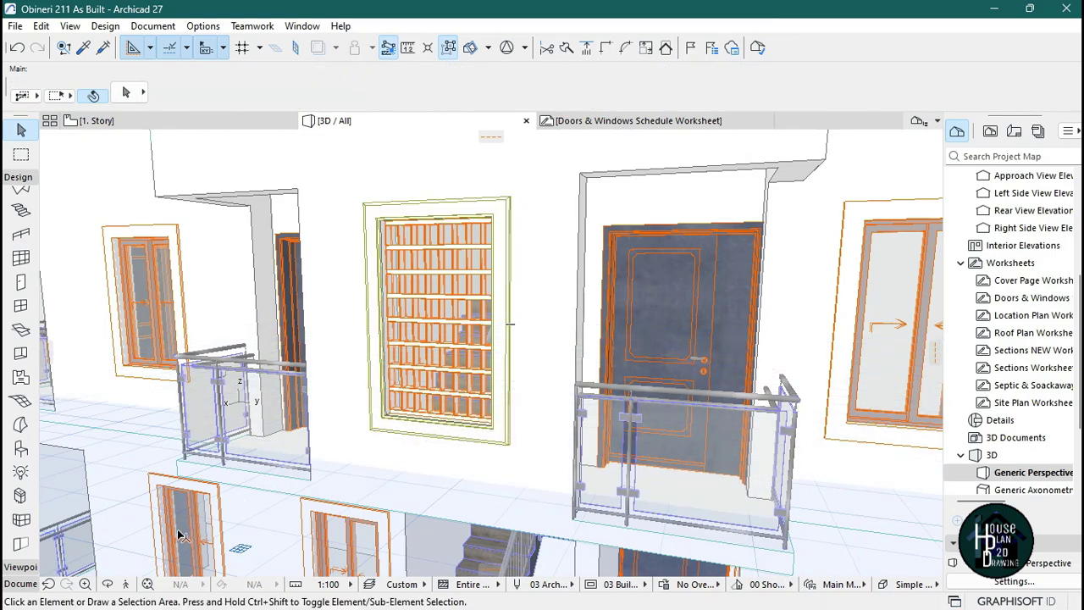
Step: View the passage windows across the facade in 3D, return to the 1. Story floor plan and open the Right Side View Elevation
left_click(126, 585)
key("Down")
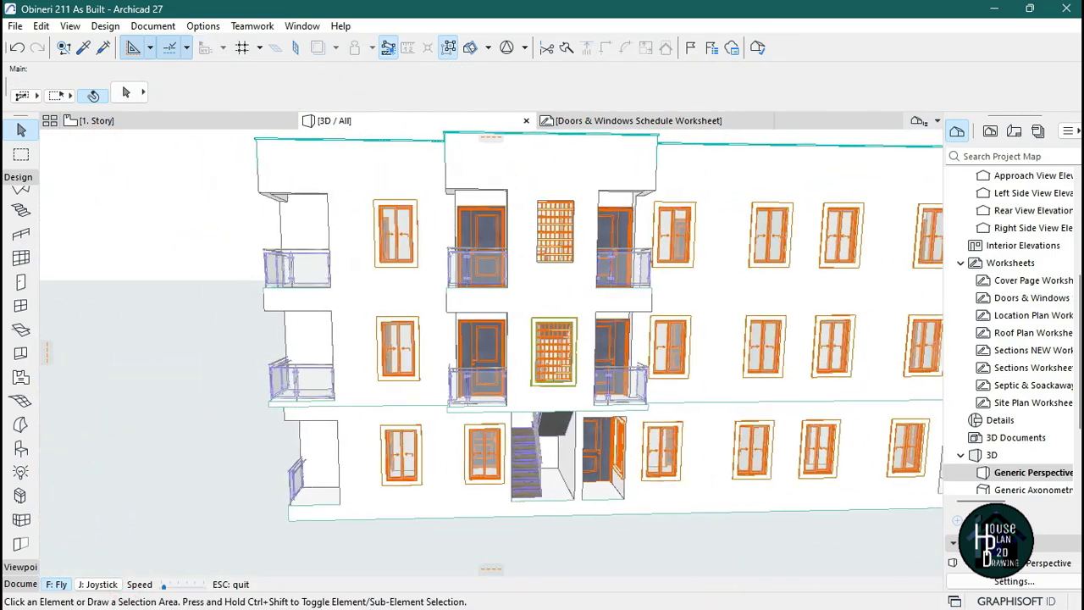
key("Up")
key("Up")
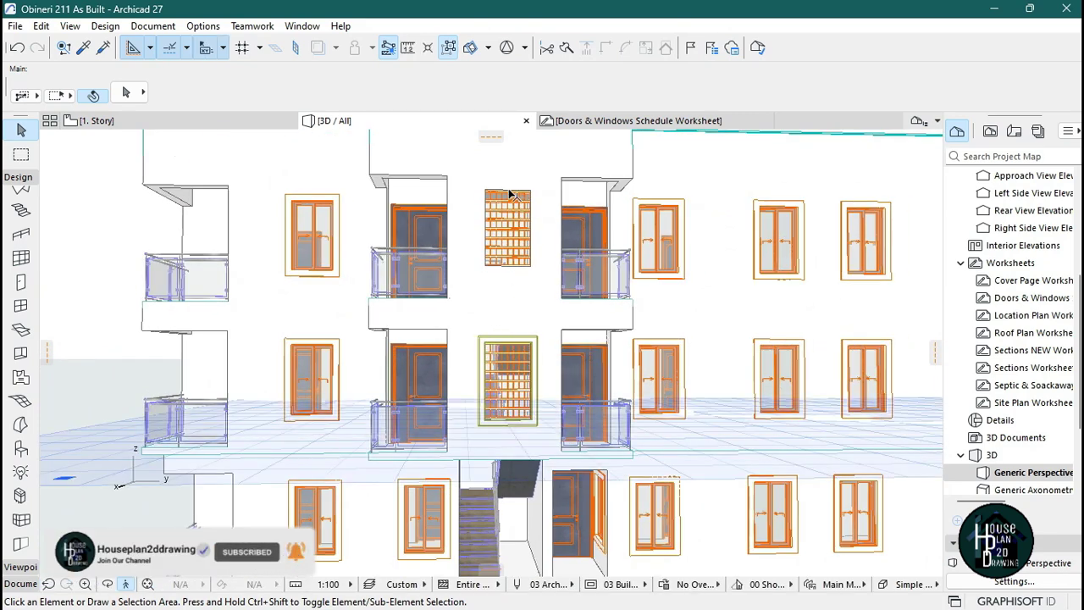
left_click(106, 124)
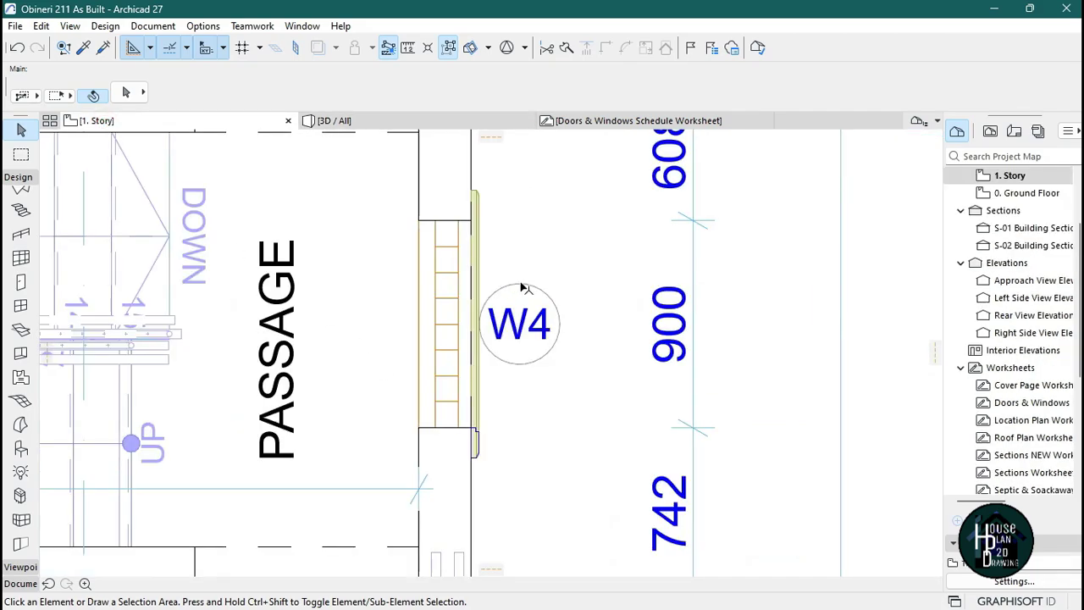
scroll(535, 321, "down", 12)
scroll(784, 267, "up", 3)
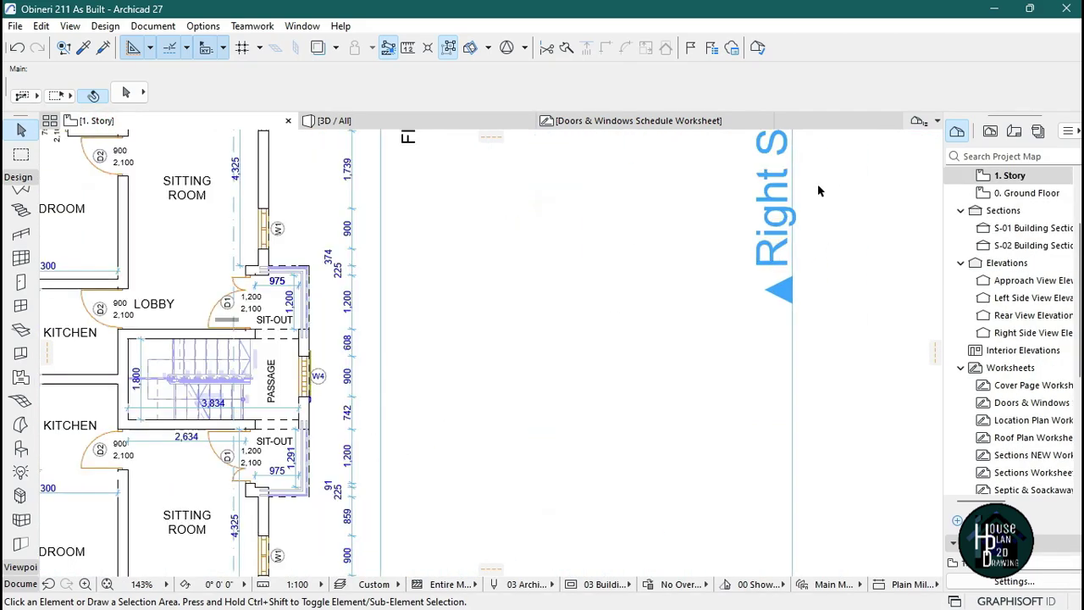
scroll(673, 276, "down", 2)
scroll(812, 319, "up", 4)
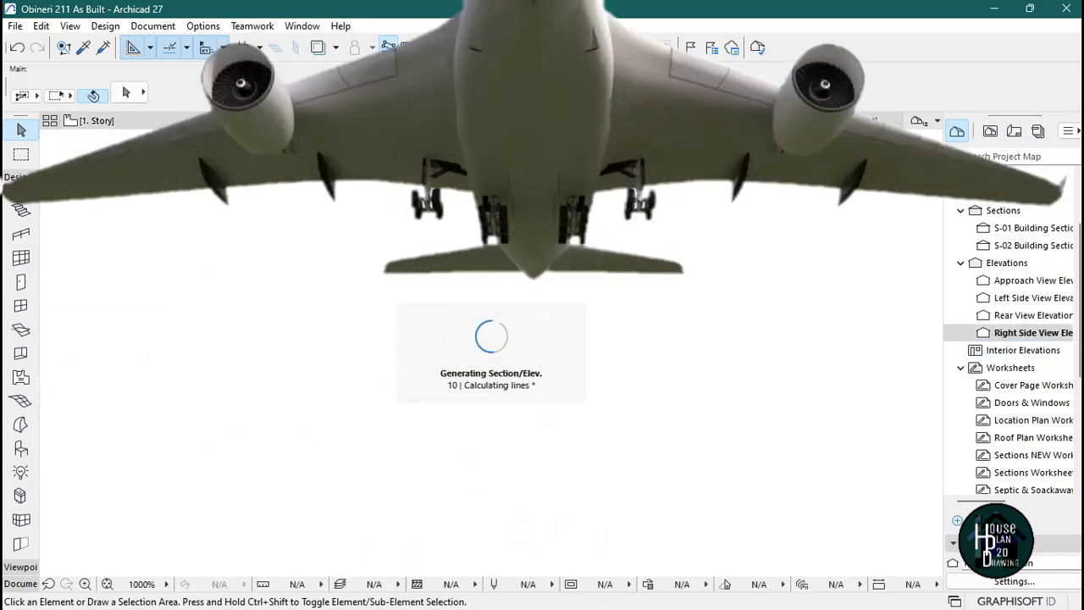
scroll(461, 326, "up", 5)
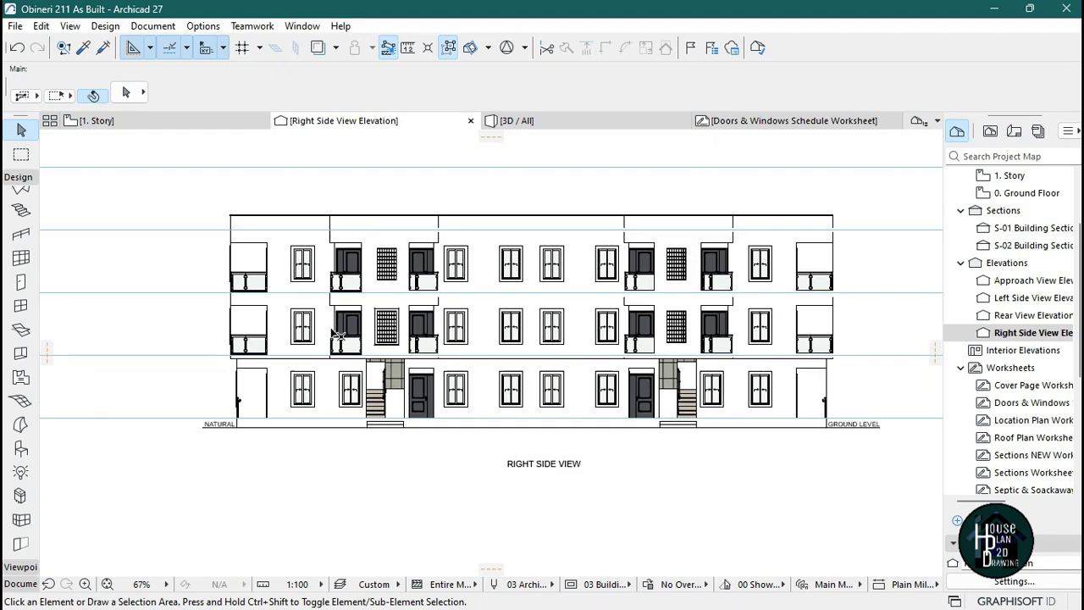
Step: Drag a copy of the passage window's moulded coping morph to the passage window directly above, aligning it with the opening's top corner
scroll(490, 315, "up", 3)
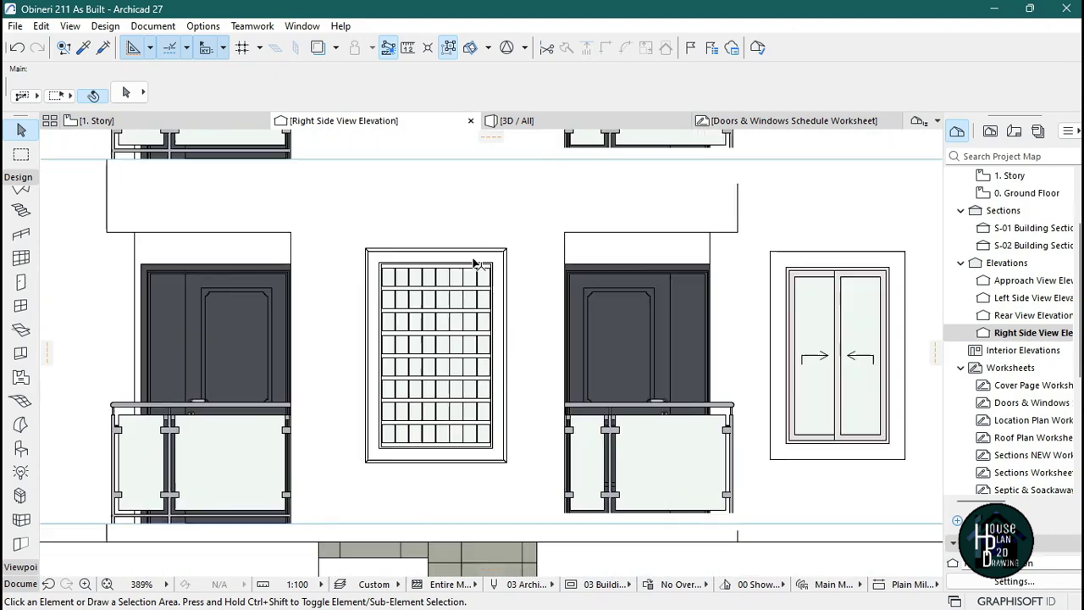
scroll(489, 262, "up", 4)
left_click(498, 254)
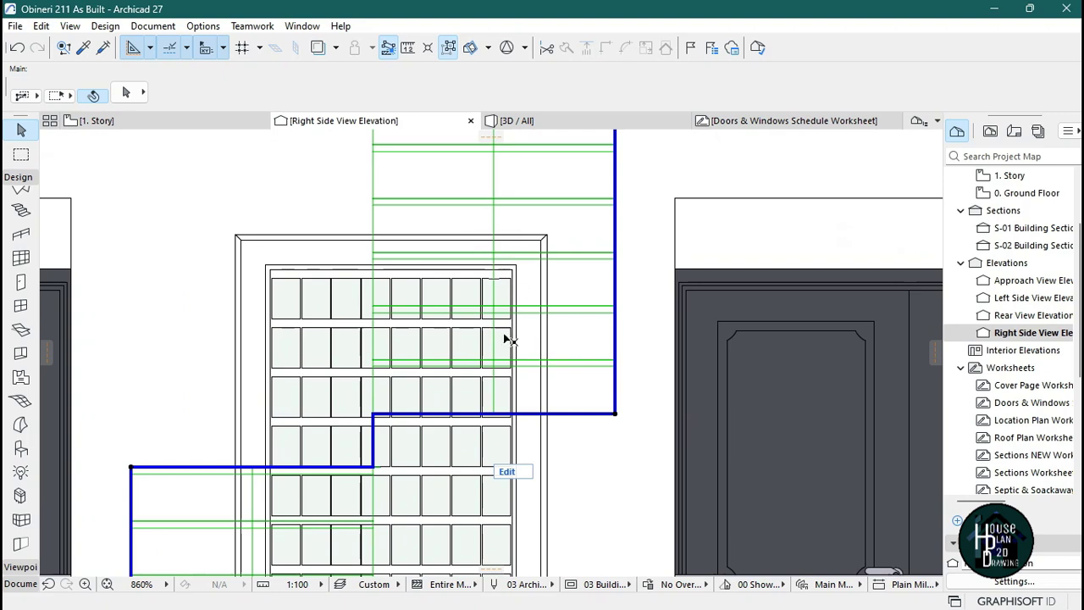
key("Escape")
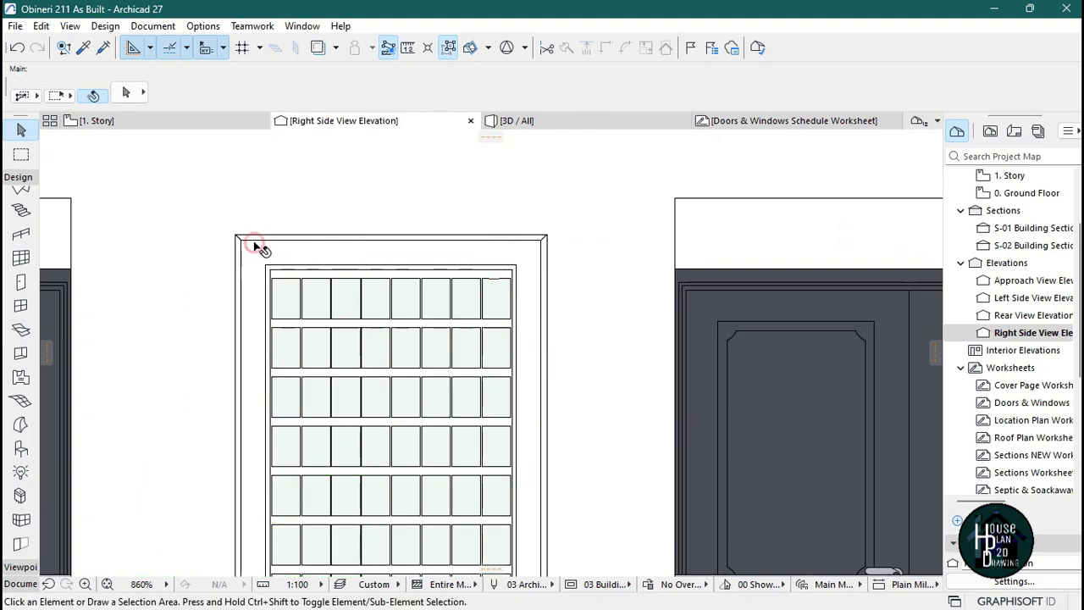
left_click(258, 247)
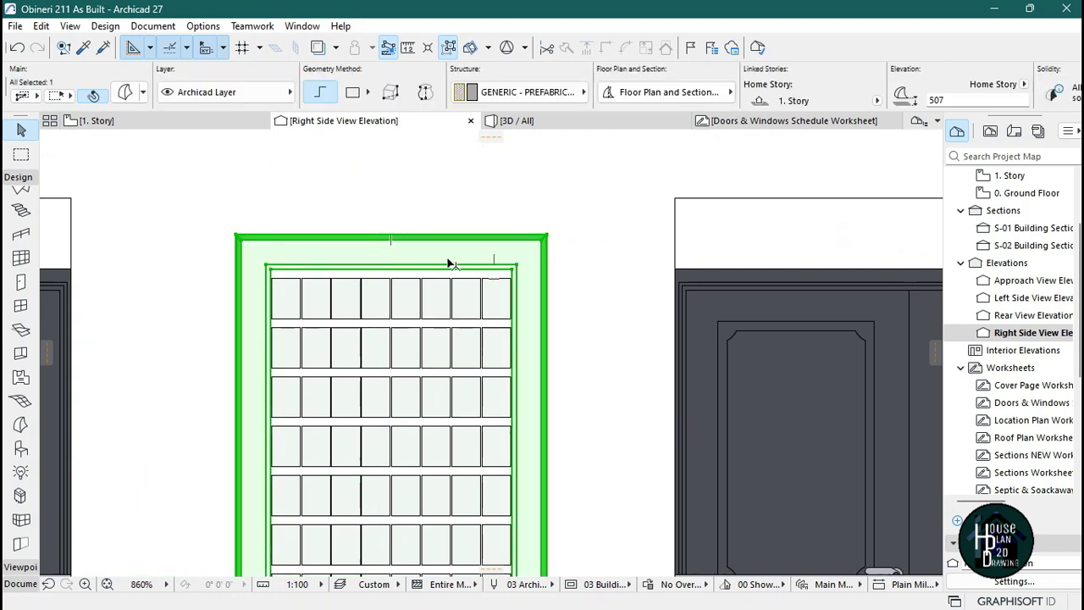
scroll(508, 262, "down", 5)
scroll(501, 244, "down", 2)
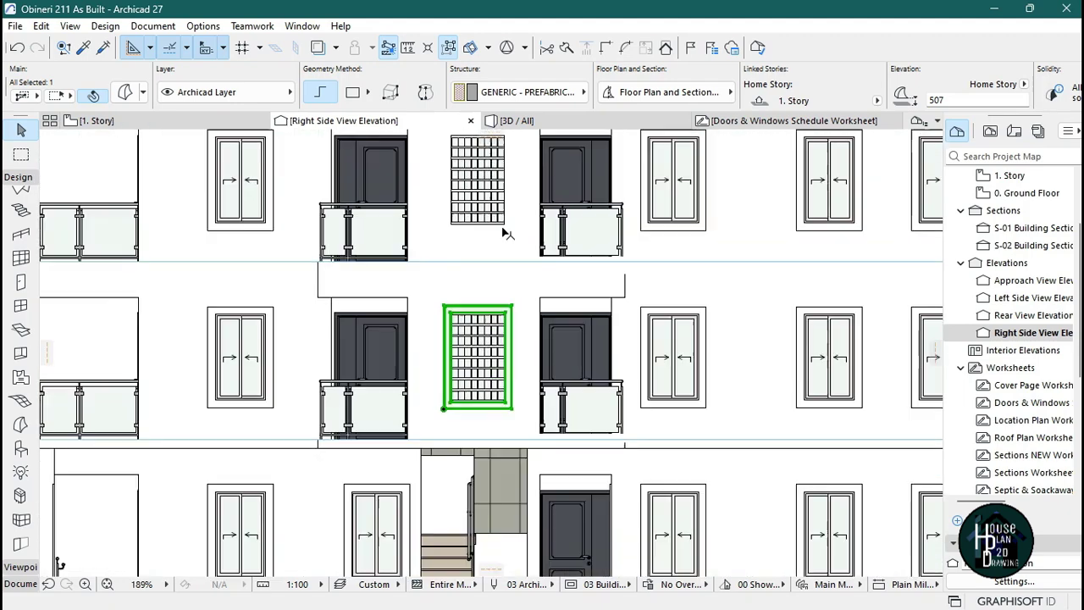
scroll(501, 169, "up", 2)
scroll(500, 161, "down", 1)
scroll(508, 338, "up", 3)
scroll(525, 269, "up", 4)
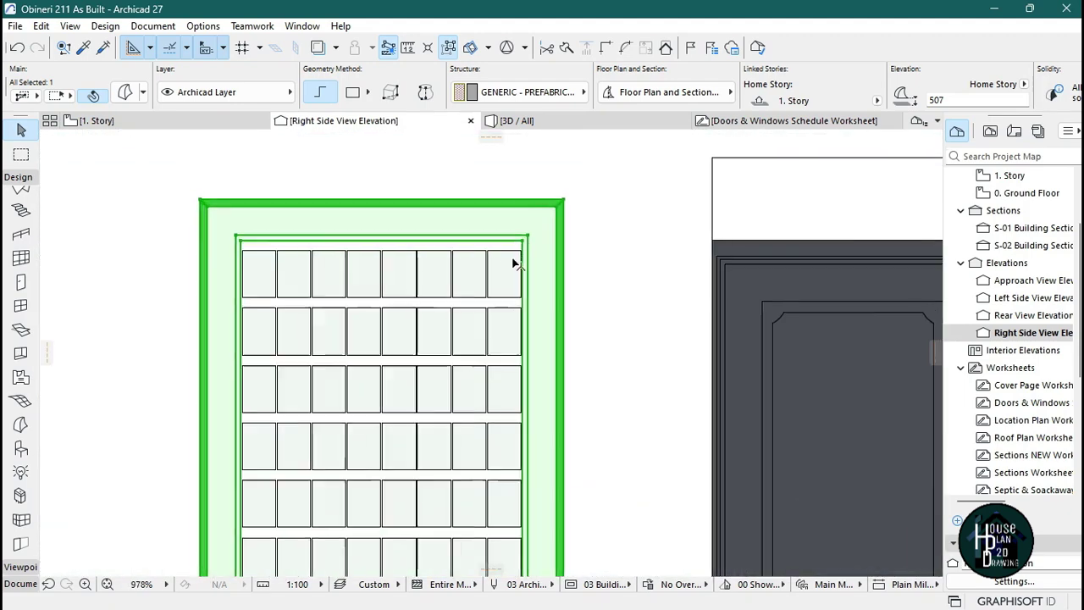
key("ctrl+shift+d")
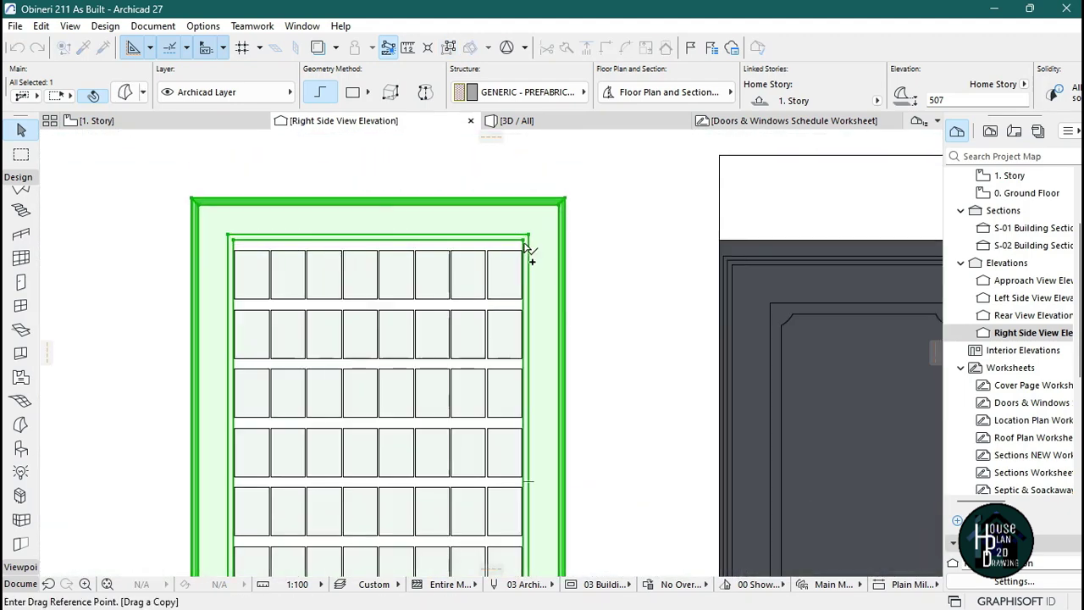
scroll(525, 243, "down", 5)
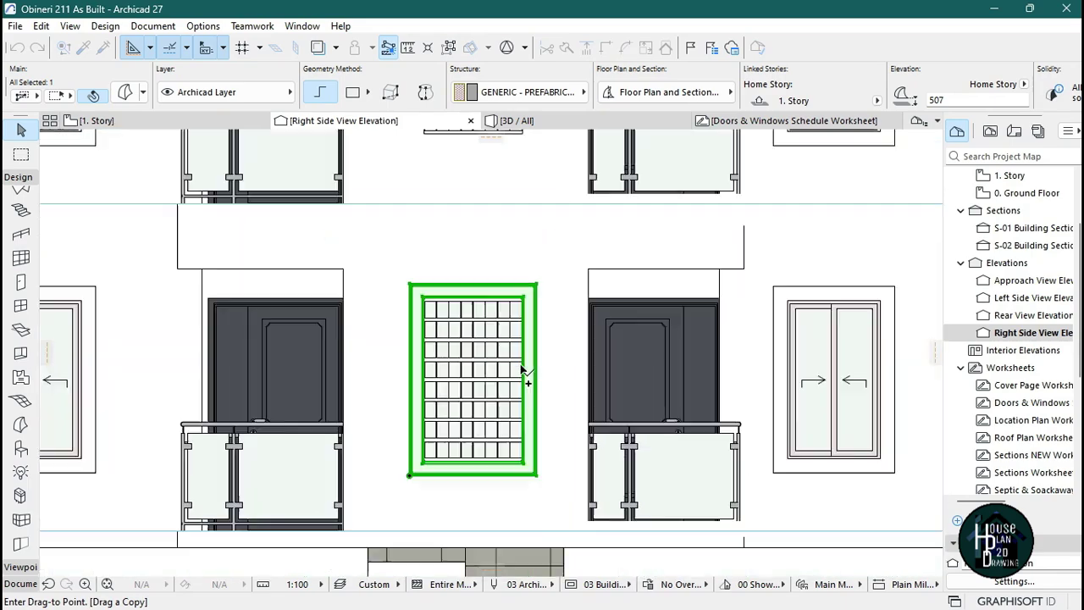
scroll(521, 224, "up", 4)
scroll(525, 305, "up", 2)
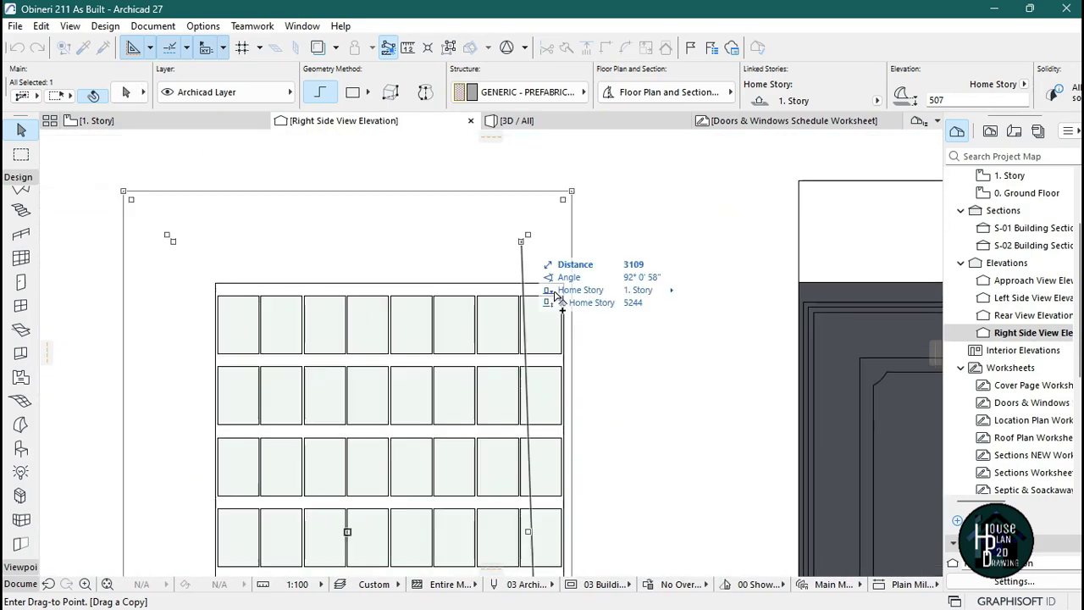
left_click(563, 391)
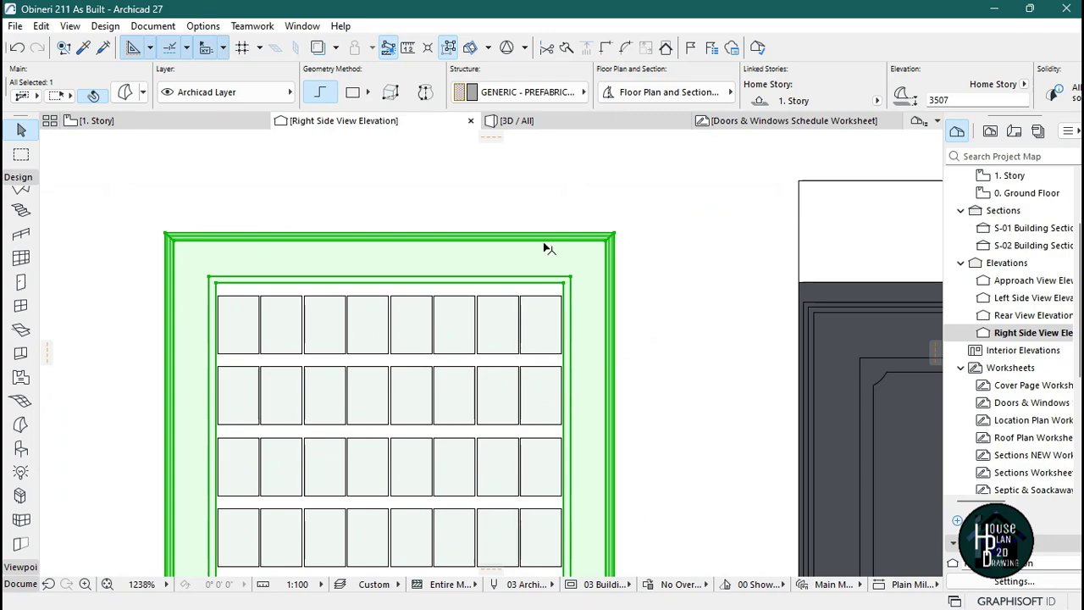
Step: Check the copied coping's fit on the top-floor passage window against the one below and clear the selection
scroll(541, 224, "down", 12)
scroll(539, 387, "up", 5)
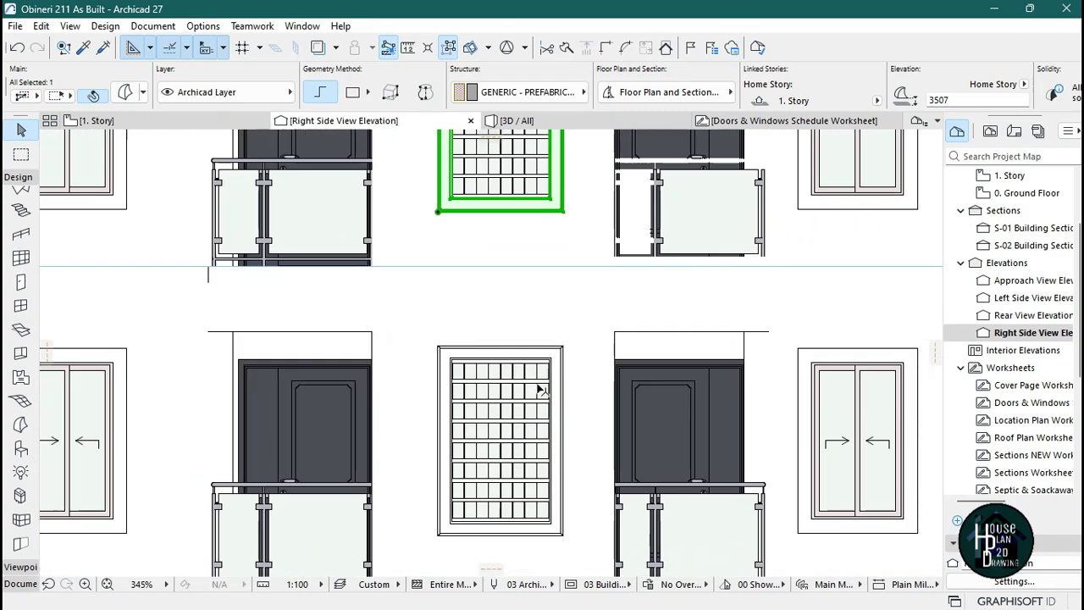
scroll(540, 390, "down", 2)
scroll(546, 267, "up", 3)
scroll(542, 287, "up", 1)
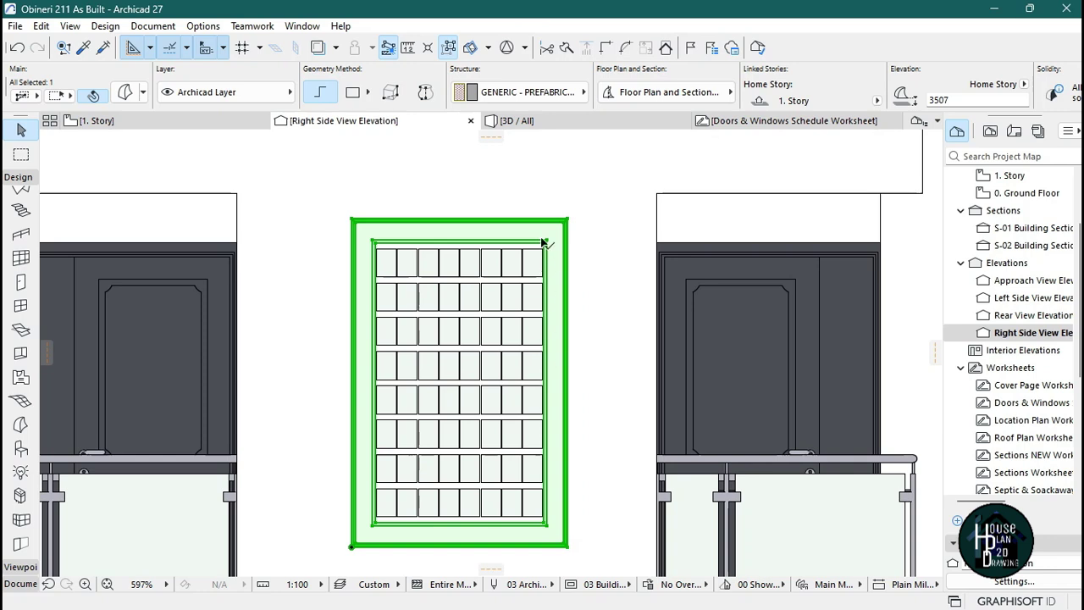
scroll(539, 342, "down", 3)
scroll(536, 332, "up", 2)
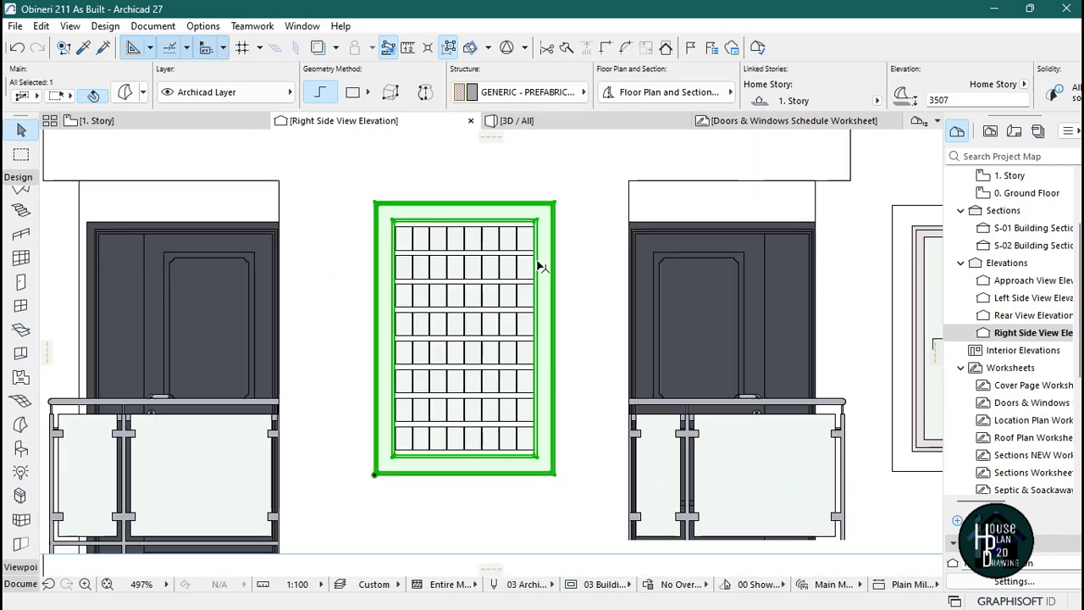
scroll(533, 220, "down", 2)
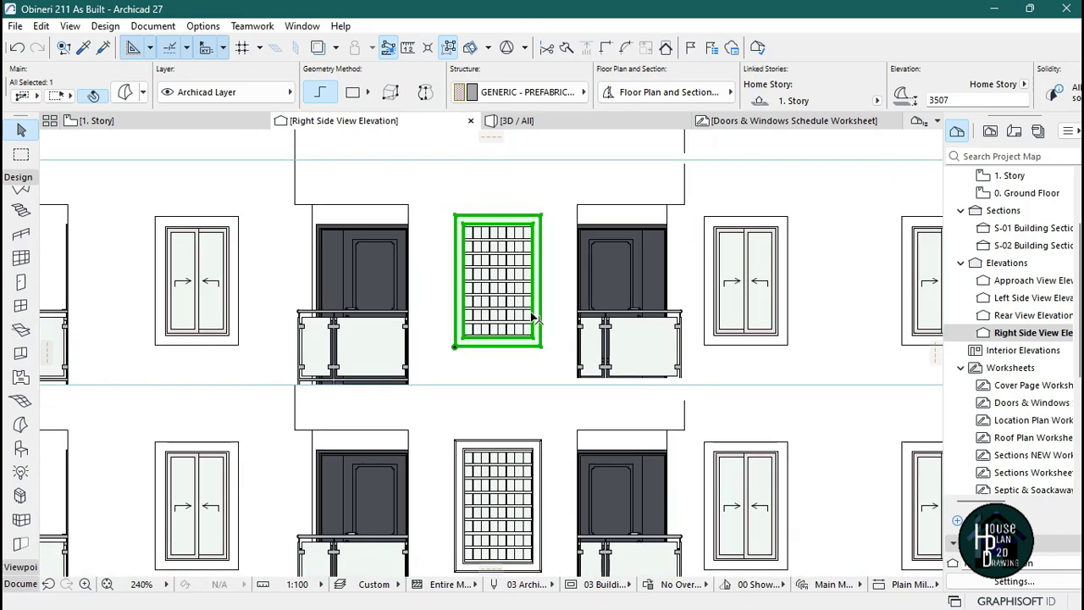
scroll(537, 304, "down", 2)
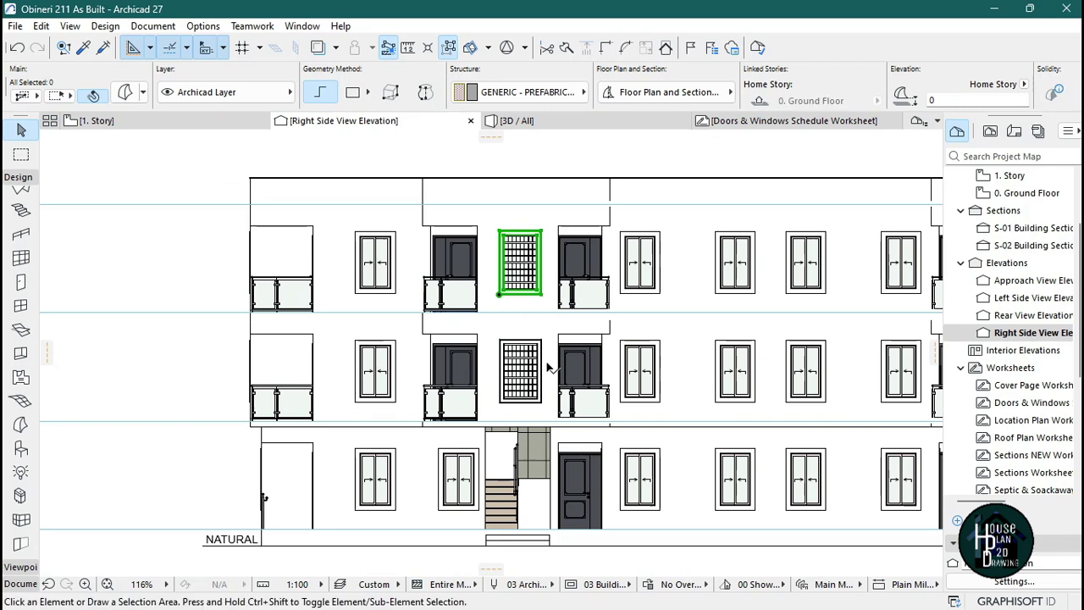
key("Escape")
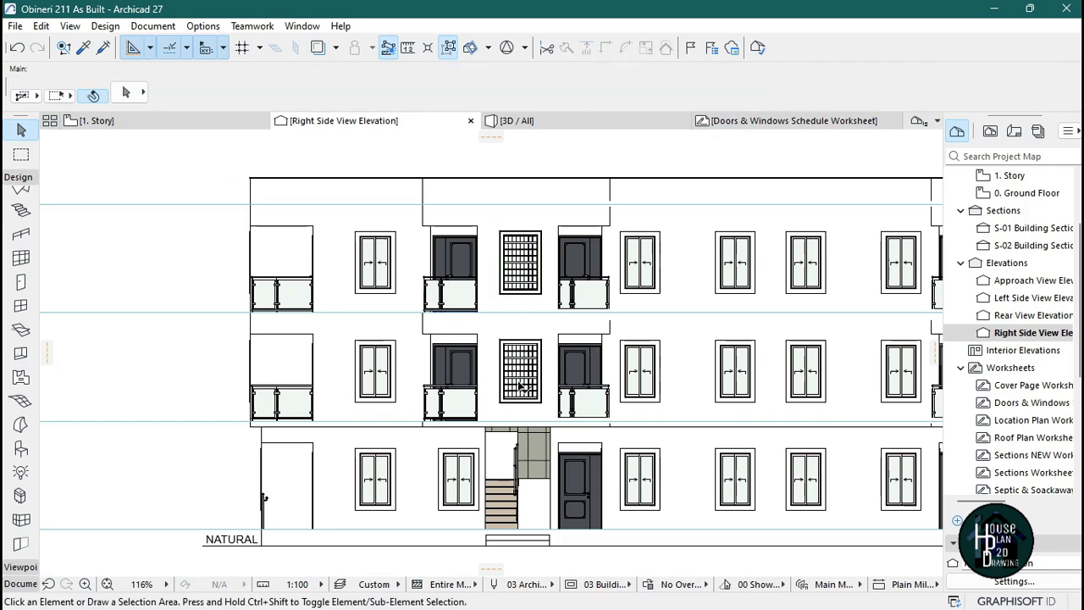
Step: Copy both stacked passage window copings together onto the two bare passage windows above the other staircase, aligning them at the opening's top corner
scroll(530, 363, "up", 2)
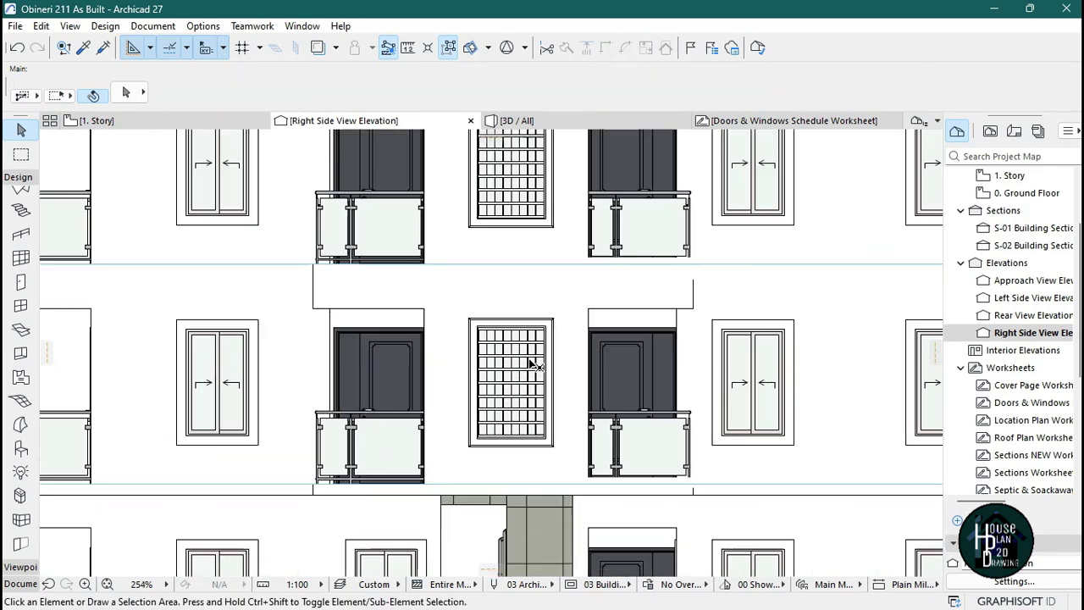
scroll(500, 330, "down", 4)
scroll(604, 271, "up", 3)
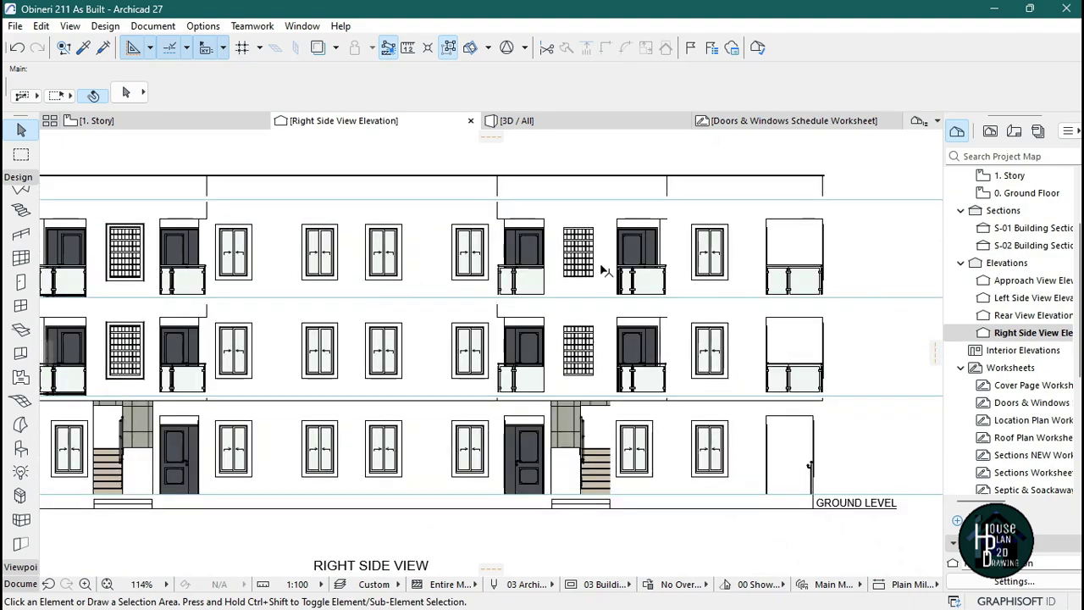
scroll(572, 412, "down", 4)
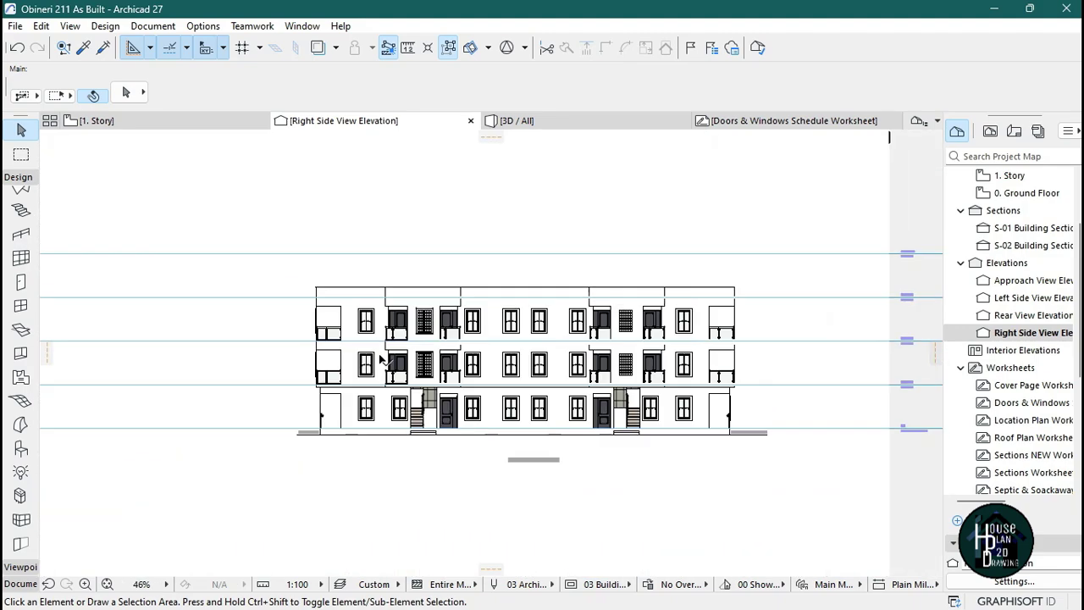
scroll(547, 319, "up", 4)
scroll(528, 304, "up", 3)
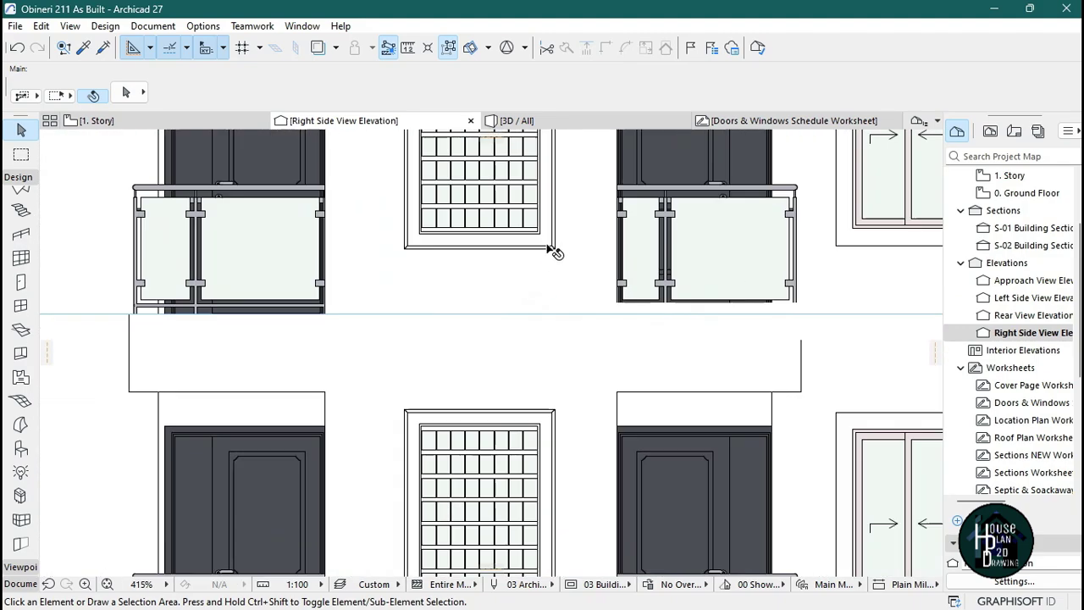
left_click(550, 251)
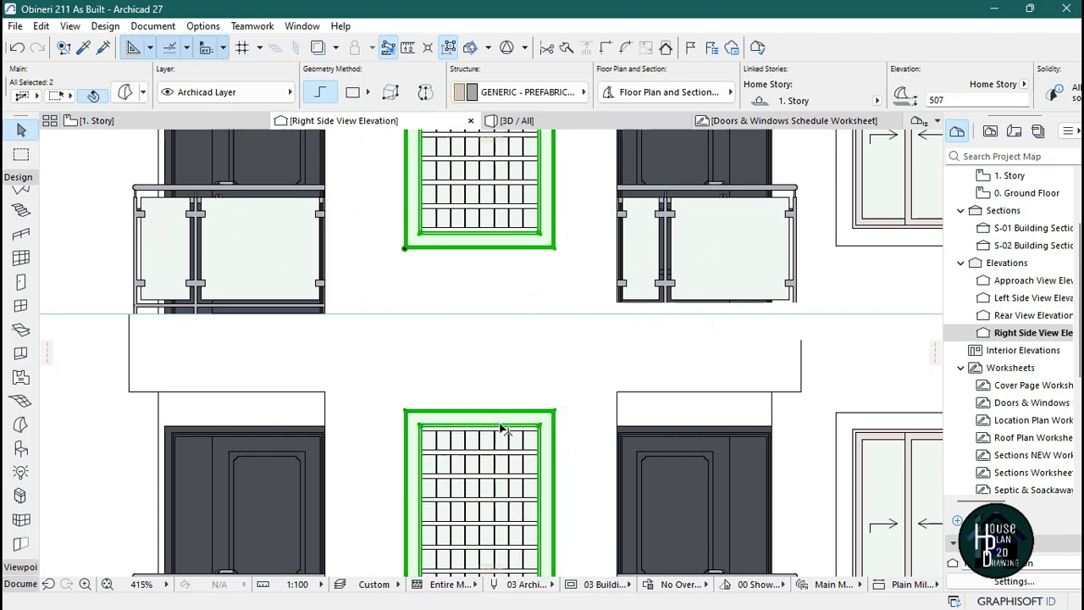
scroll(508, 419, "down", 3)
scroll(514, 368, "up", 8)
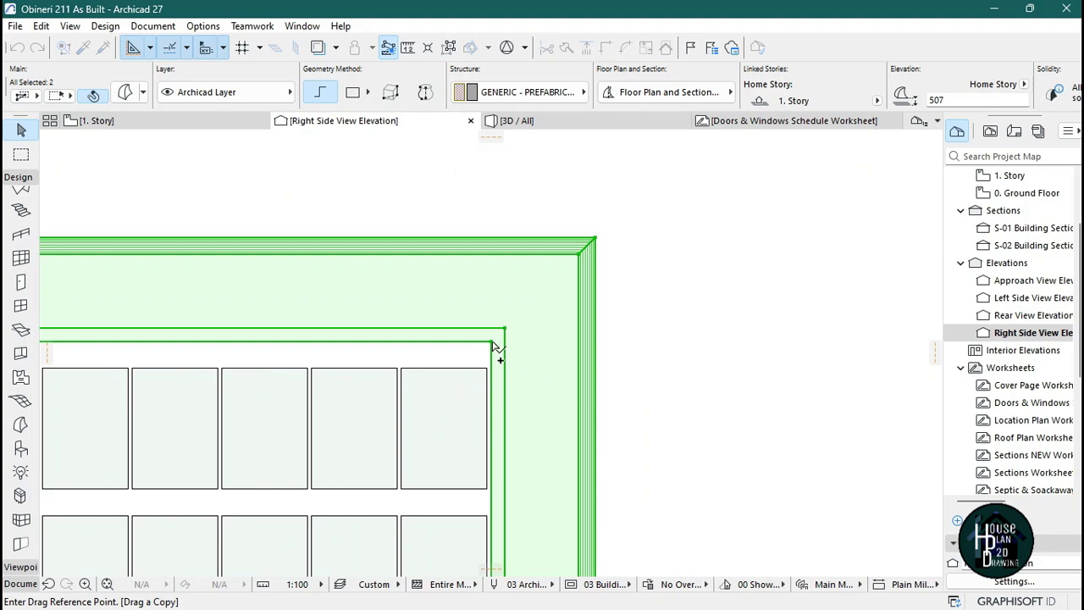
scroll(494, 346, "down", 10)
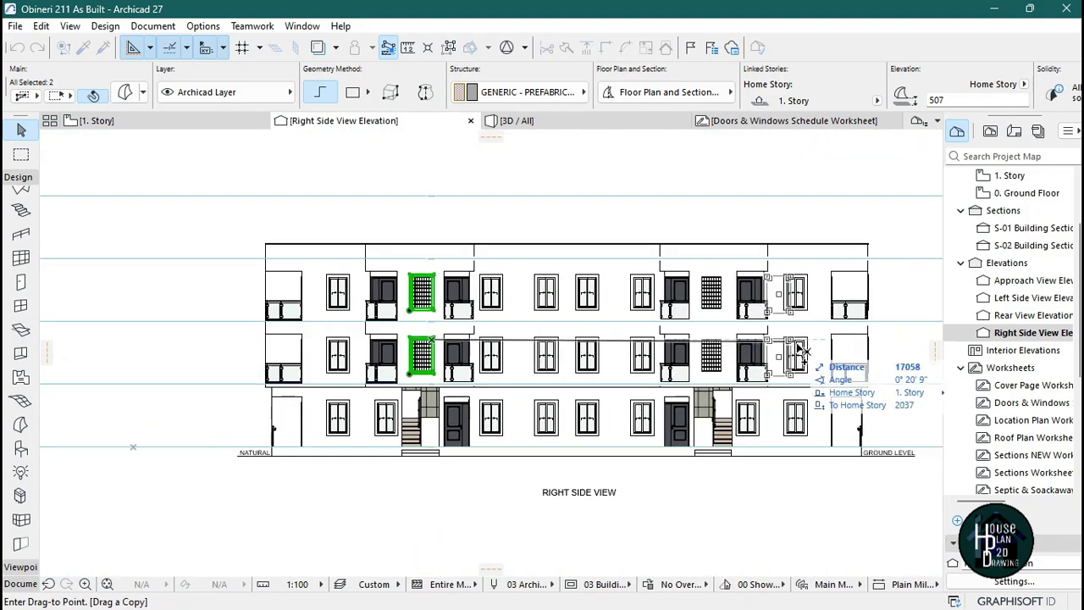
scroll(803, 349, "up", 10)
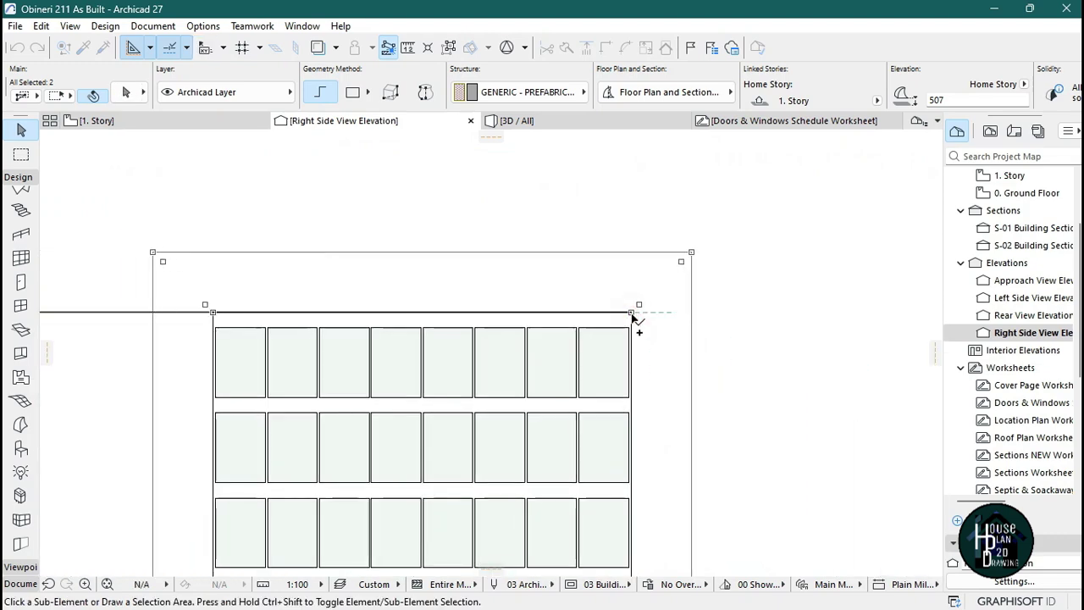
scroll(643, 360, "down", 10)
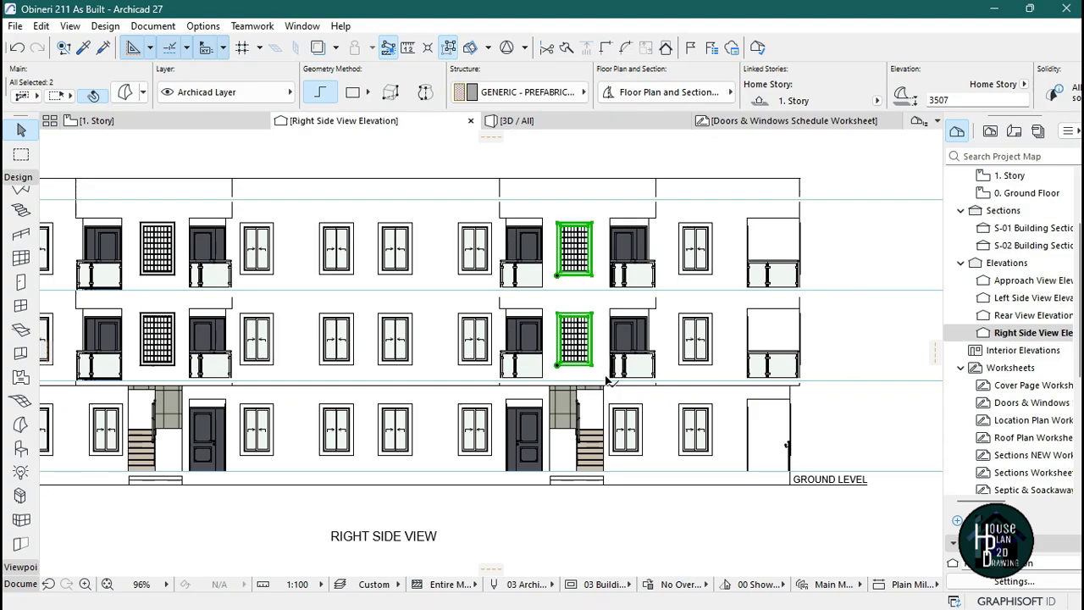
key("Escape")
scroll(658, 350, "down", 3)
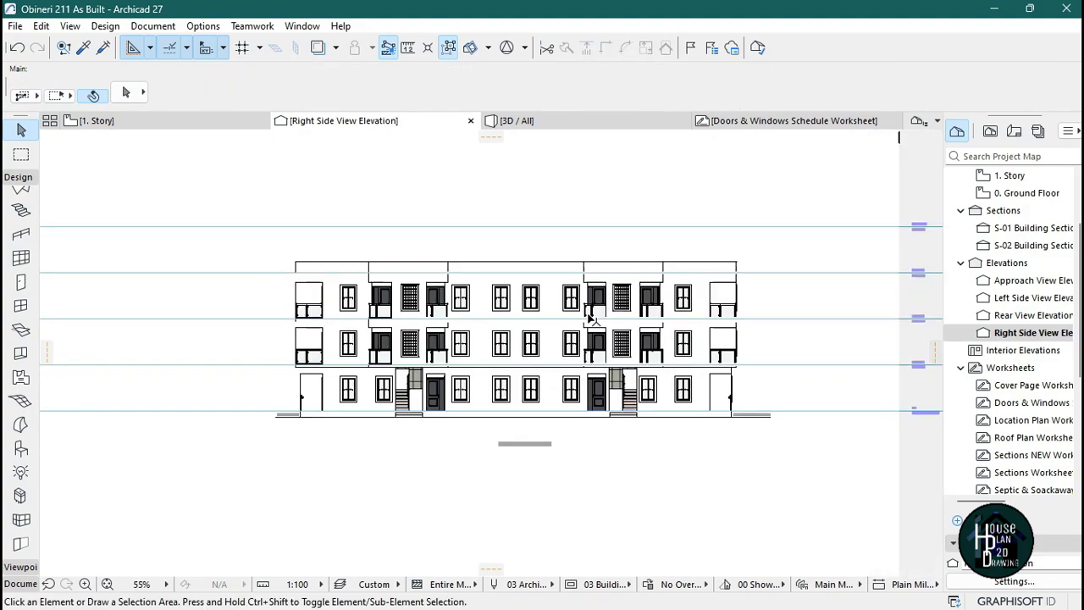
Step: Examine the passage window copings in the elevation and in 3D, orbiting around the building's end and long facade
scroll(251, 312, "up", 5)
scroll(331, 319, "up", 5)
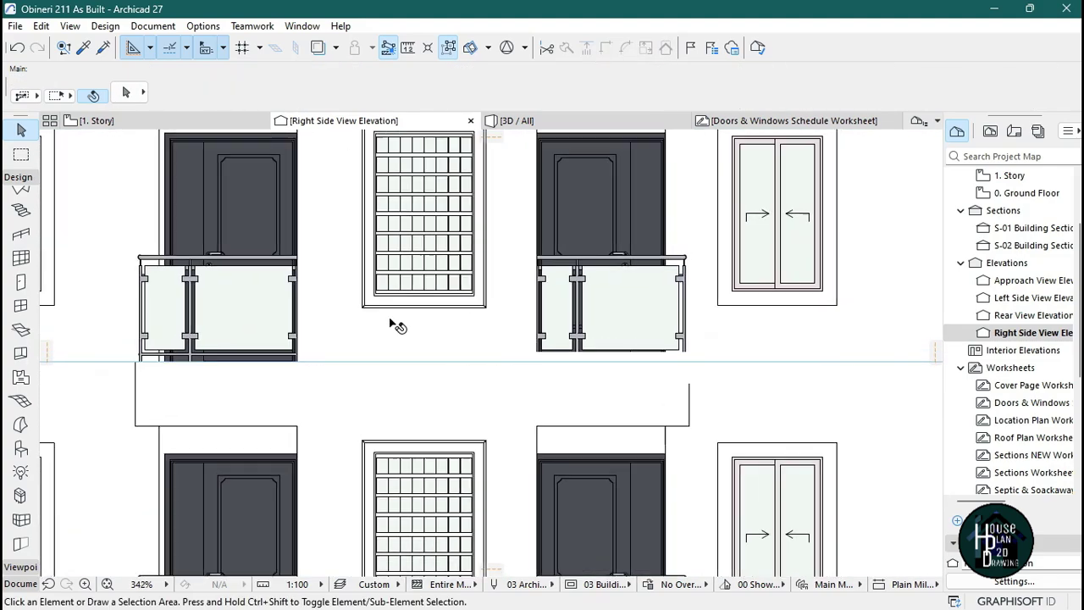
scroll(404, 314, "down", 4)
key("F3")
middle_click_drag(610, 347, 381, 349, "shift")
scroll(746, 351, "up", 3)
middle_click_drag(643, 347, 851, 352, "shift")
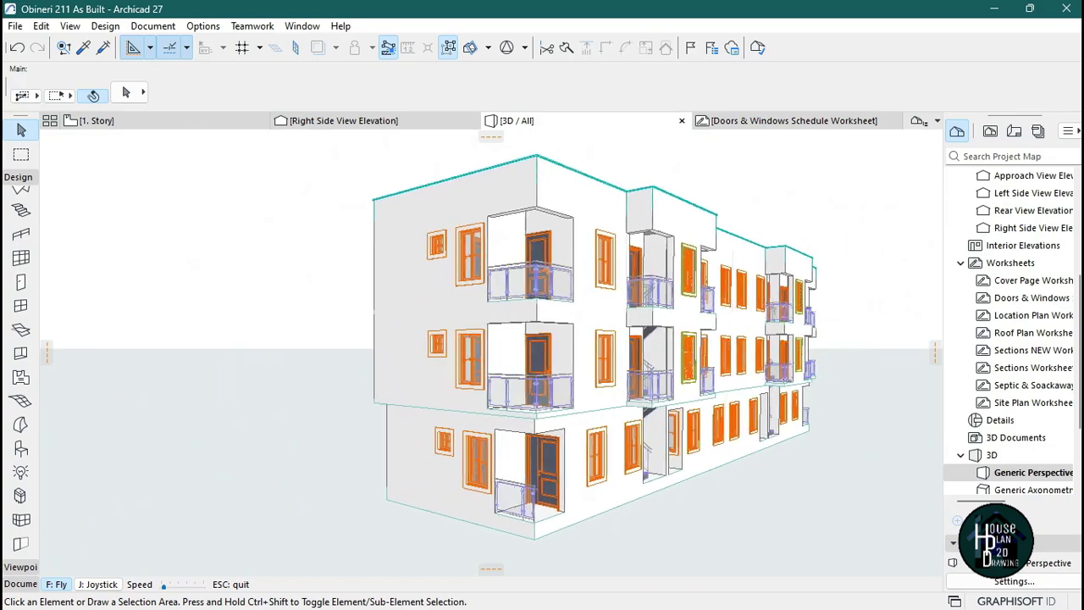
scroll(593, 351, "up", 2)
middle_click_drag(593, 338, 593, 444, "shift")
scroll(805, 318, "up", 2)
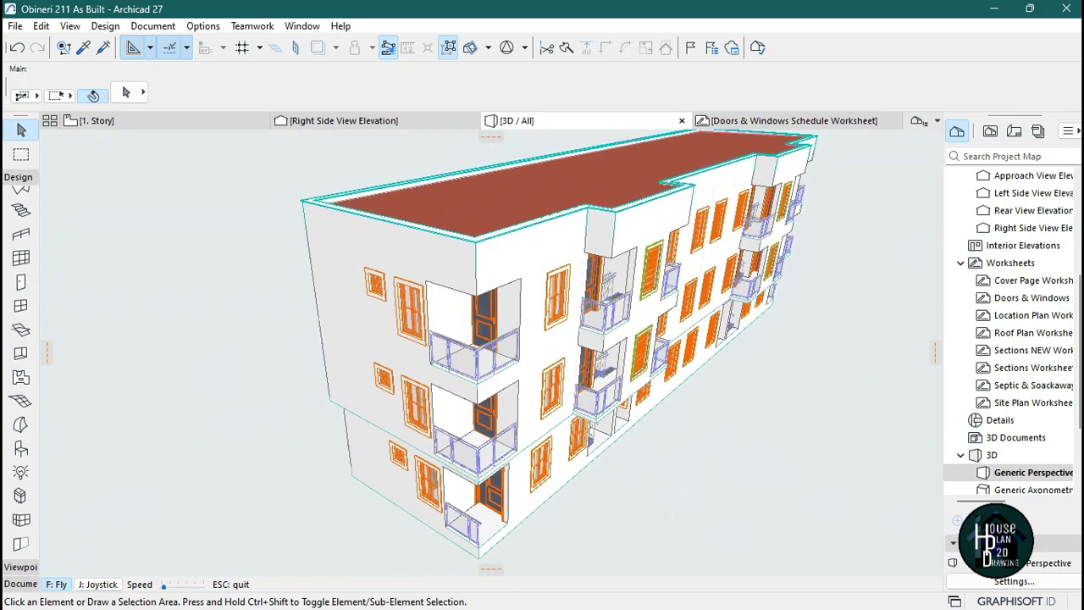
key("Escape")
Step: Review the casing and model attribute options of the end facade's top-floor 2-Sash Sliding Window 27 and close its settings without changes
left_click(412, 313)
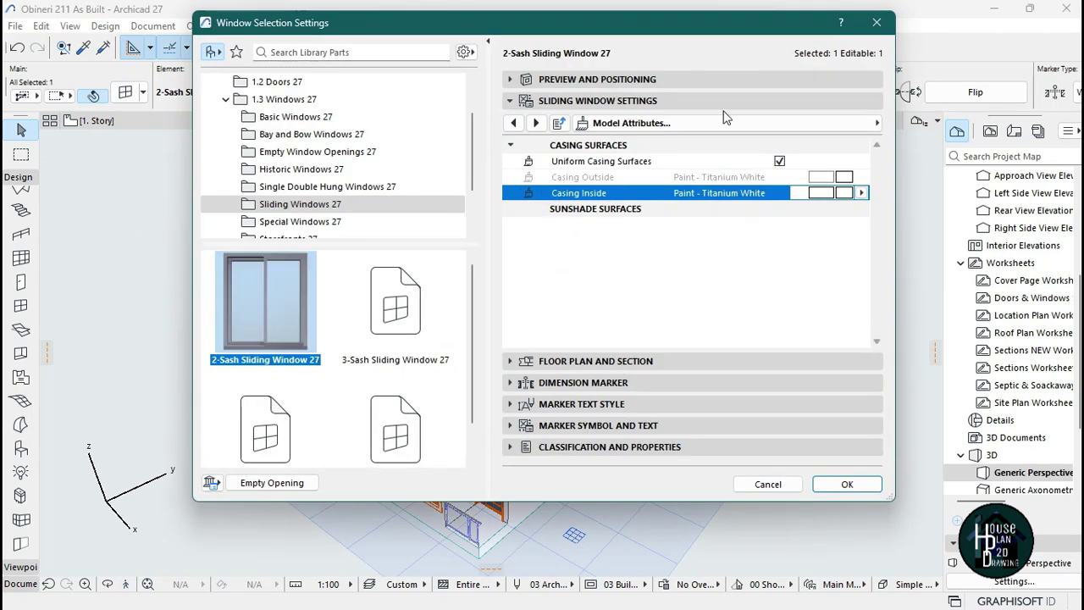
left_click(745, 125)
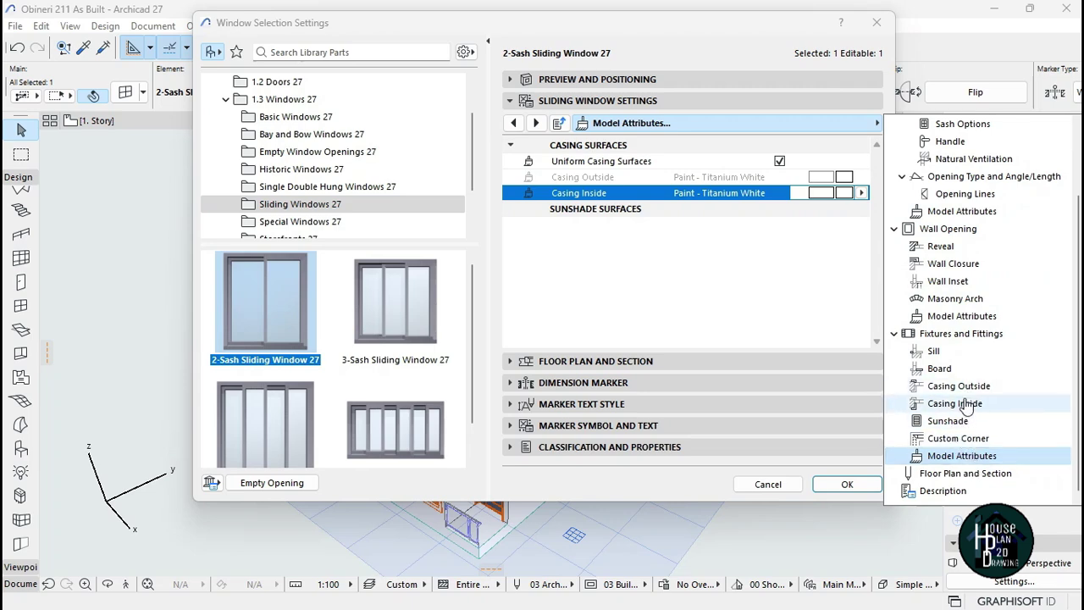
left_click(771, 484)
left_click(769, 484)
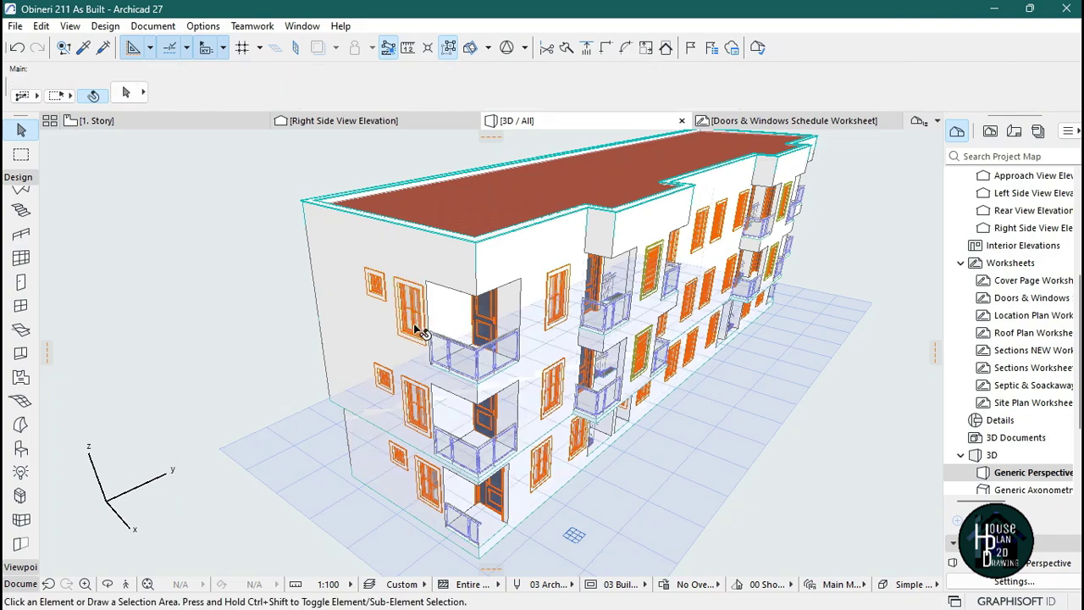
Step: Return to the 1. Story floor plan and view the W3 and W1 windows on the outer wall beside the lobby
left_click(158, 120)
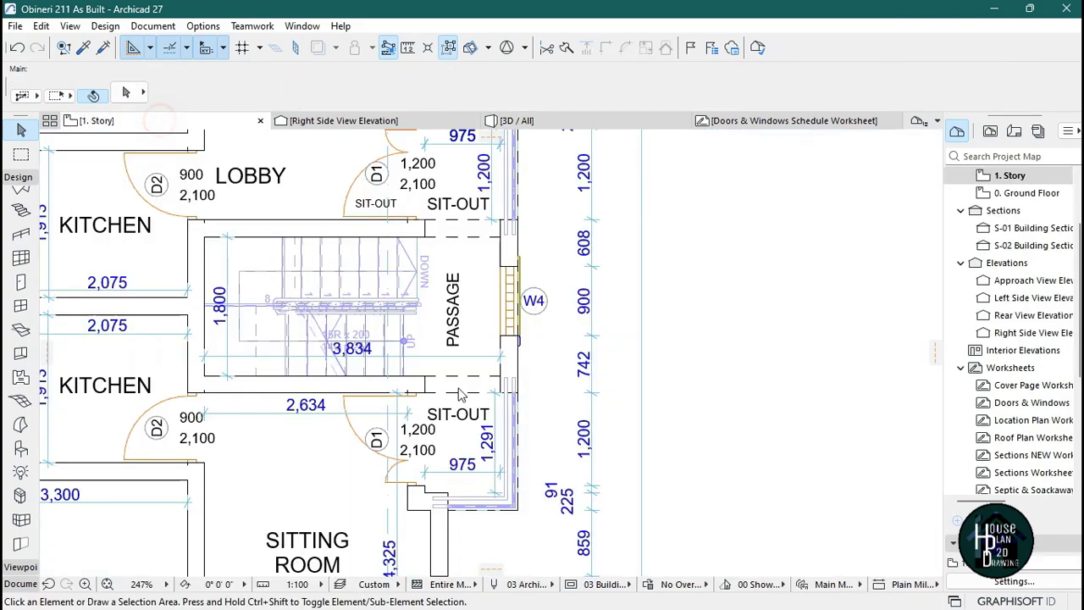
scroll(624, 184, "down", 5)
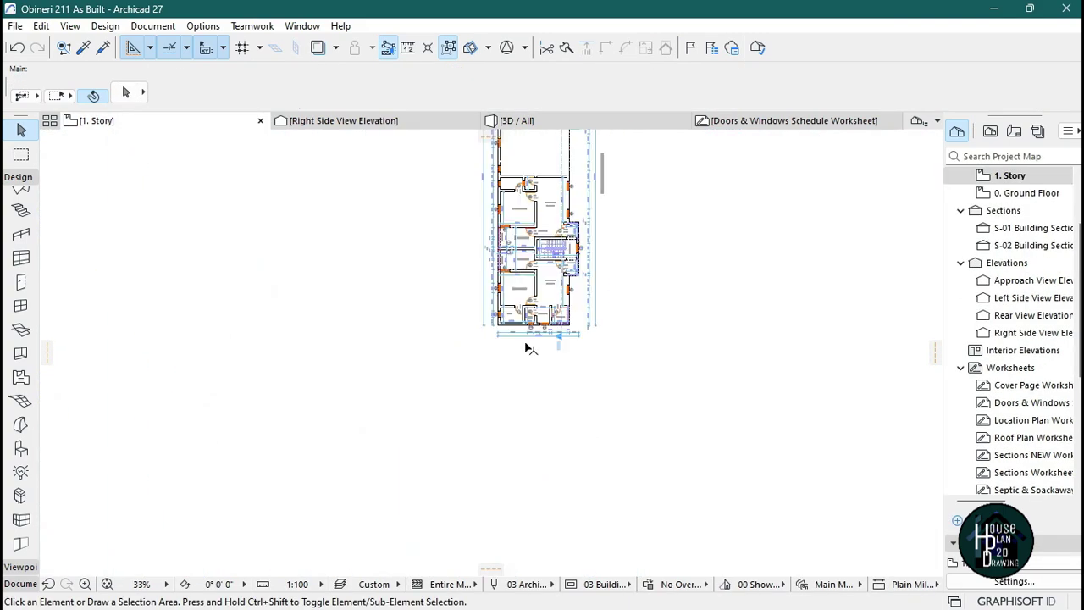
scroll(442, 401, "up", 6)
scroll(442, 400, "up", 2)
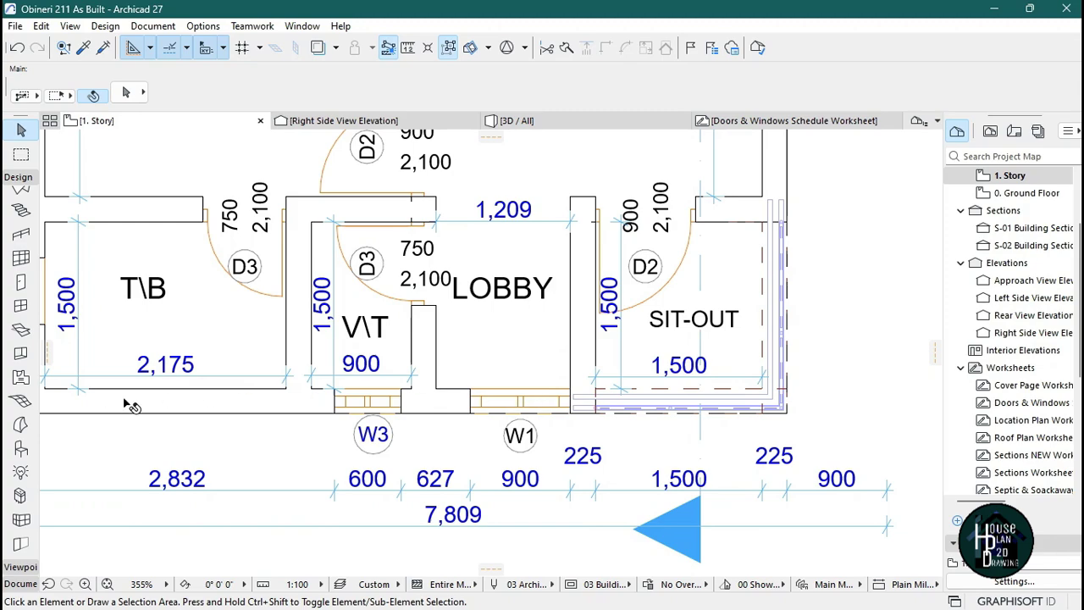
Step: Pick up the settings of the lobby's W1 window and place a matching 2-Sash Sliding Window 27 in the T\B room's bare outer wall
left_click(532, 411, "alt")
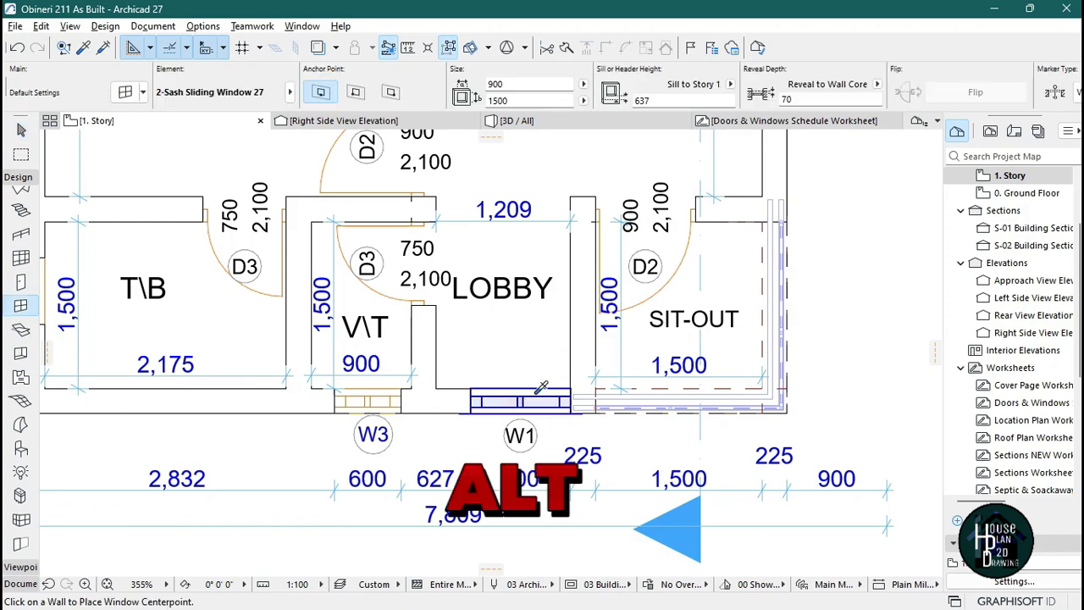
scroll(461, 402, "down", 4)
scroll(461, 402, "up", 4)
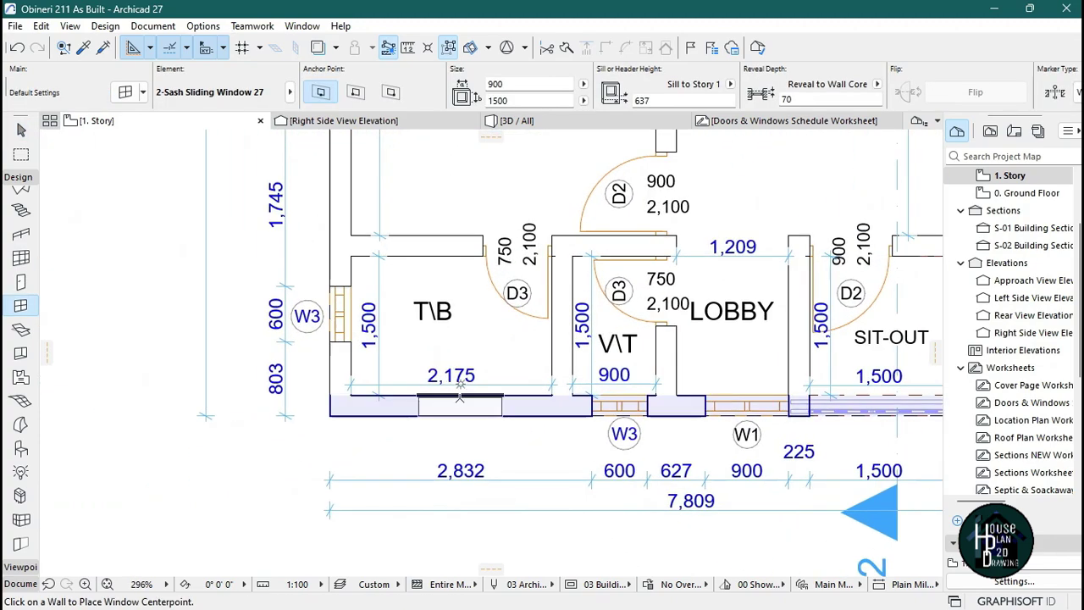
left_click(457, 395)
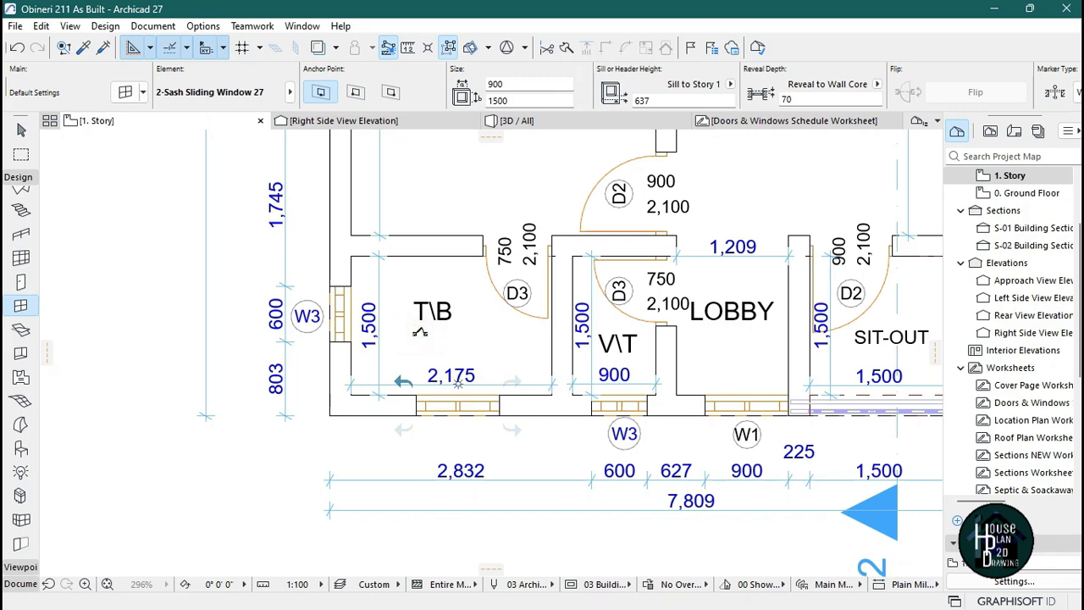
scroll(466, 445, "up", 3)
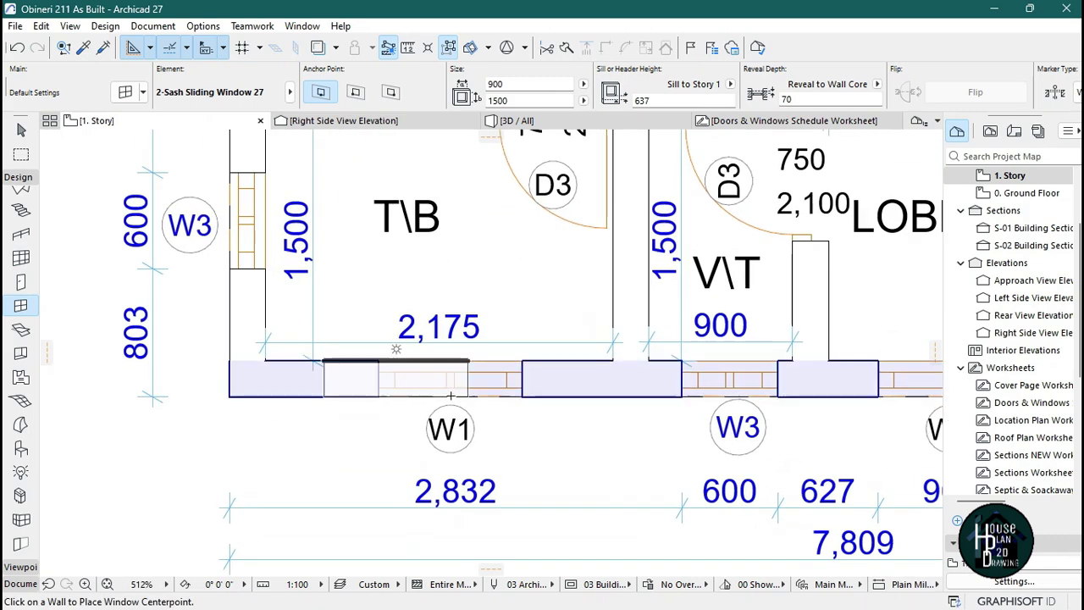
Step: Examine the T\B room's new window and its casing in 3D, flying close to the building's end facade
left_click(573, 124)
left_click(335, 276)
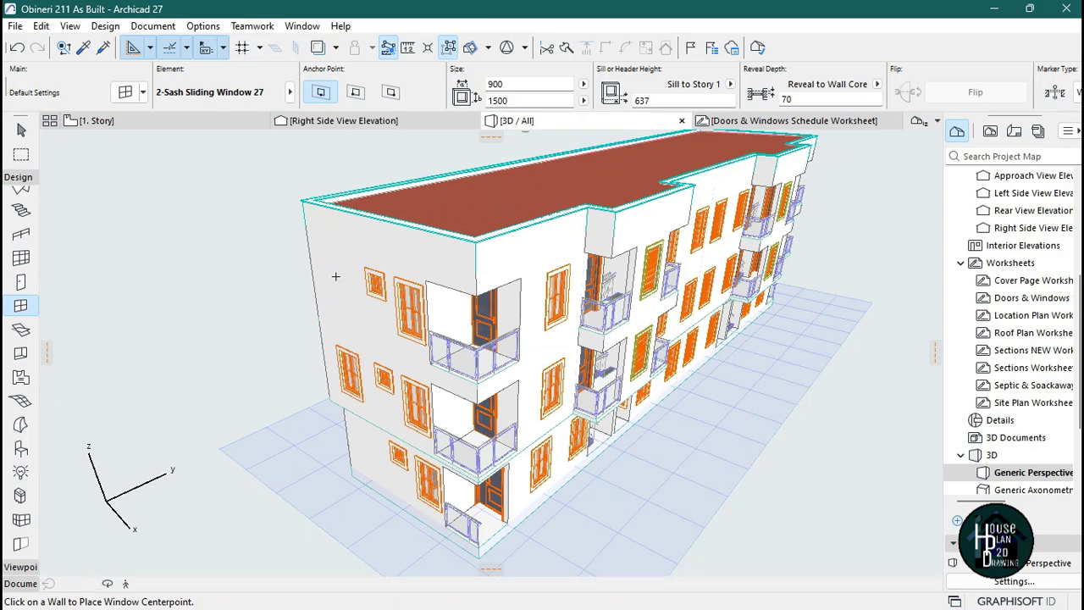
key("Escape")
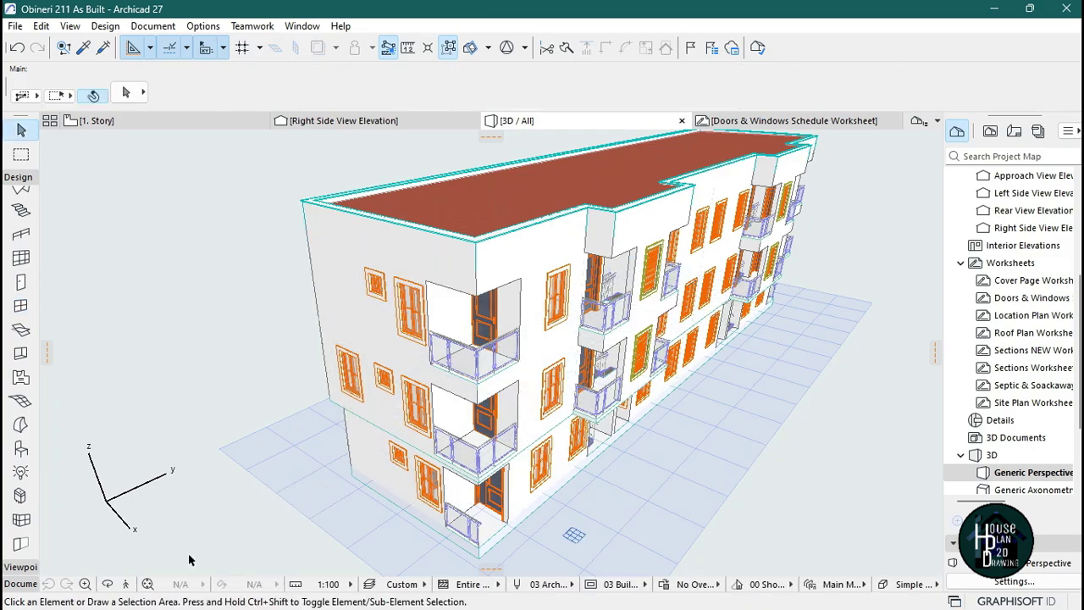
left_click(126, 584)
key("Up")
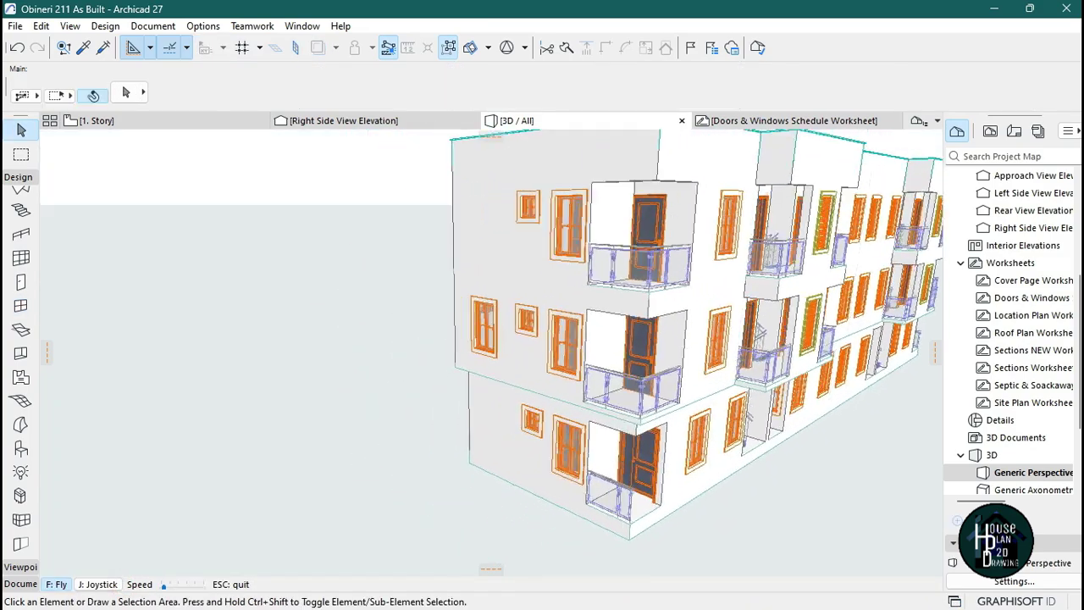
key("Escape")
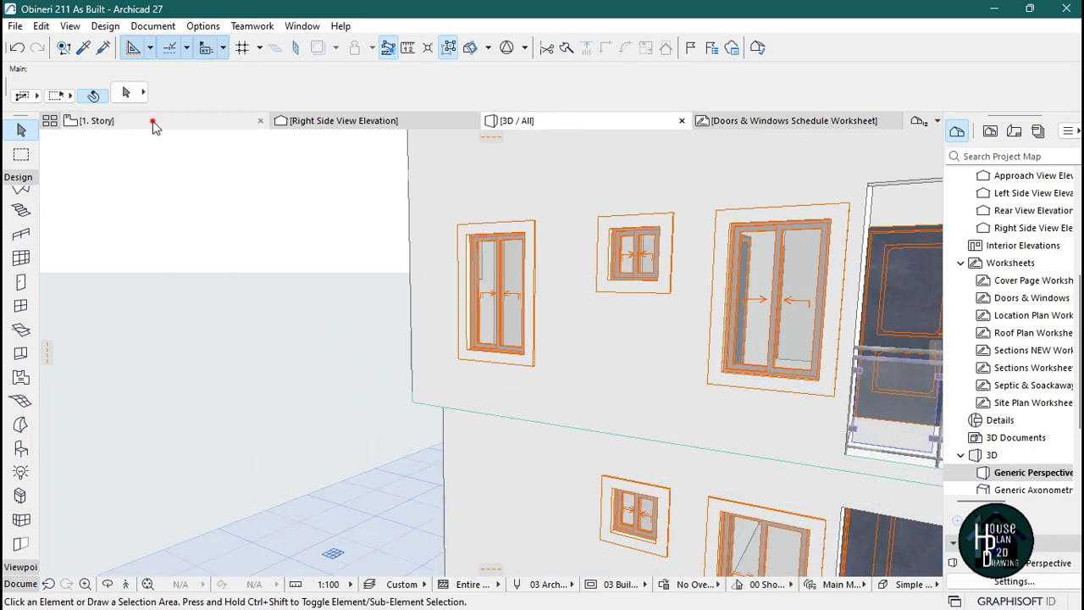
Step: Delete the newly placed W1 window from the T\B room's outer wall in the 1. Story floor plan
left_click(154, 123)
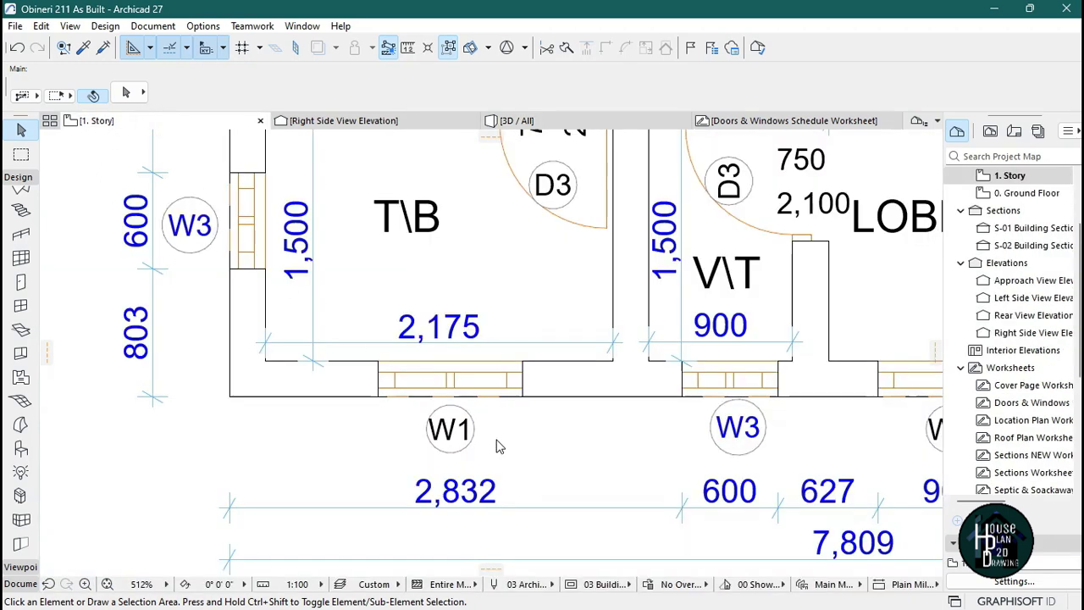
left_click(462, 382)
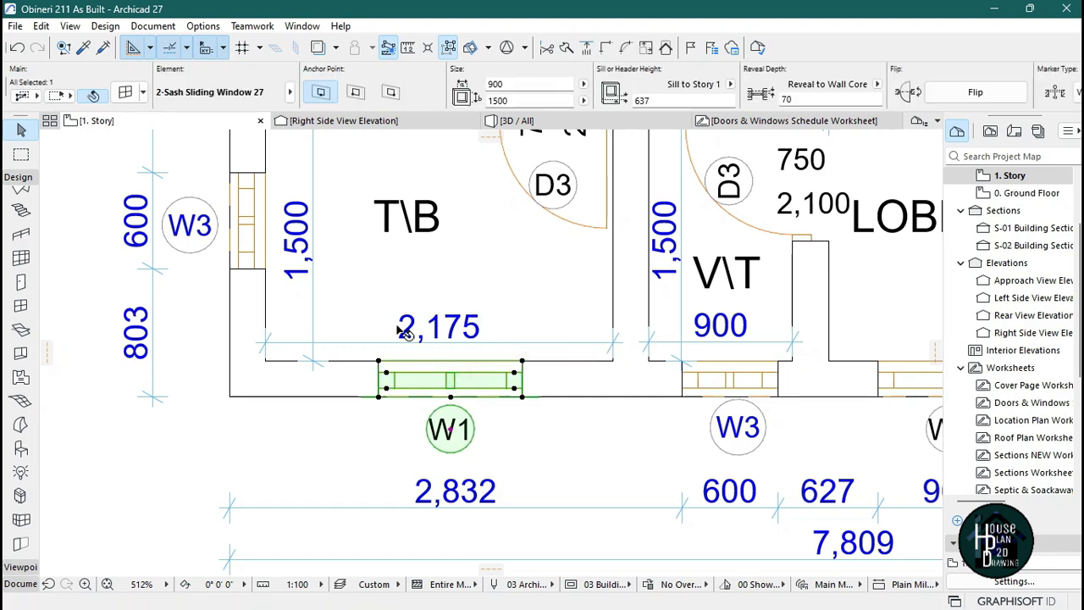
key("Delete")
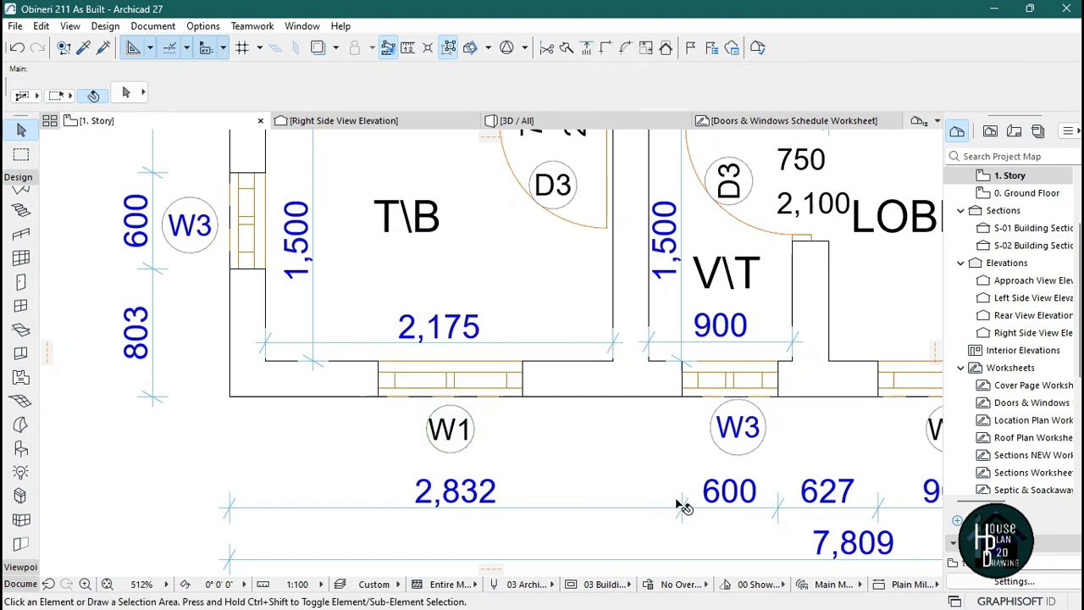
Step: Place a 900 × 1500 2-Sash Sliding Window 27 in the T\B room's outer wall, oriented with its marker inside the room
scroll(514, 427, "down", 1)
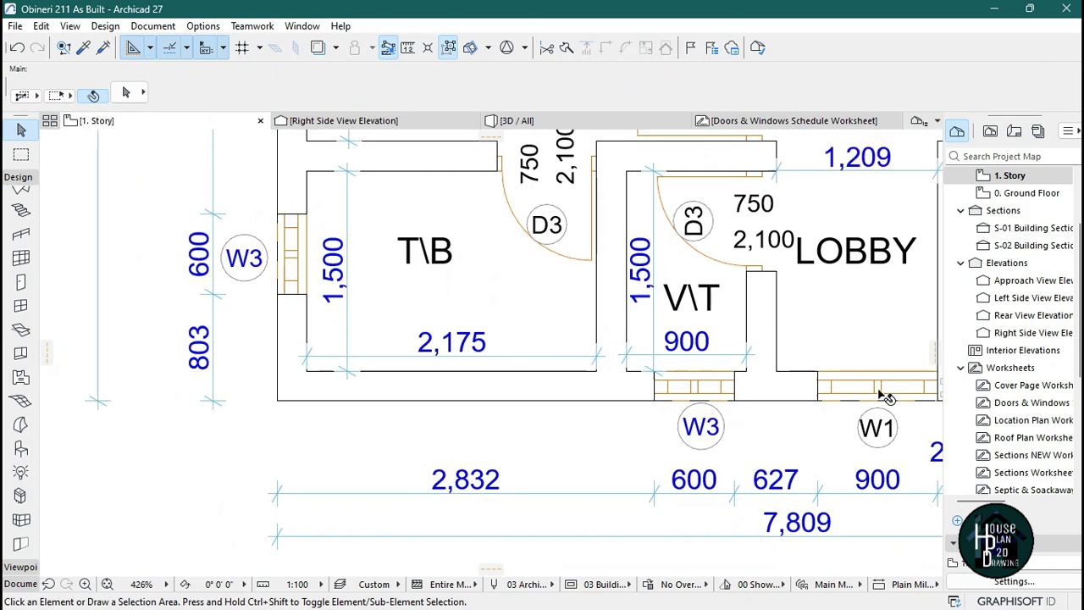
key("w")
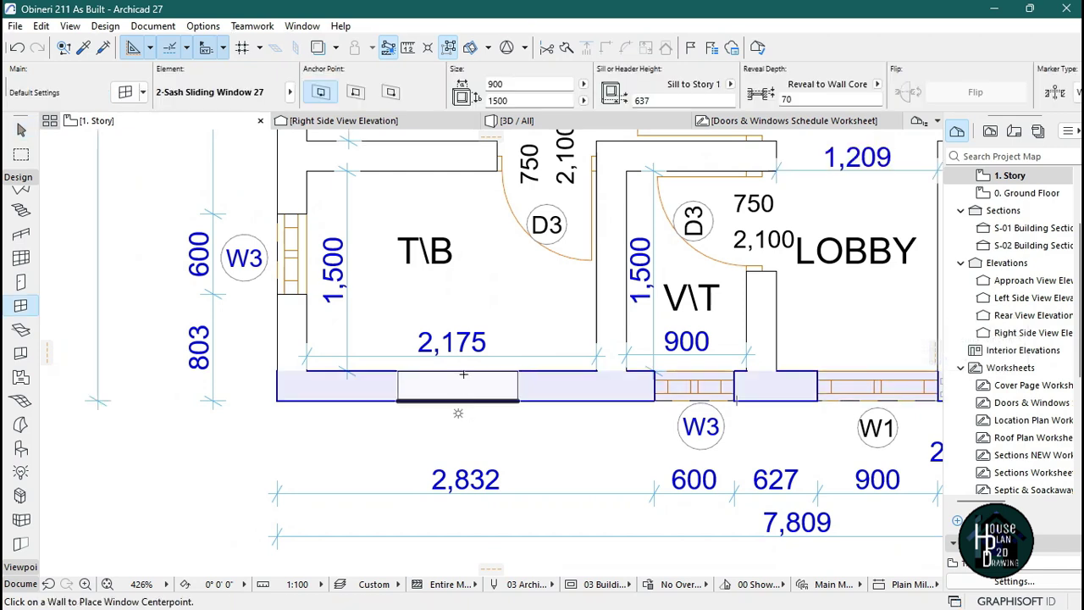
left_click(461, 381)
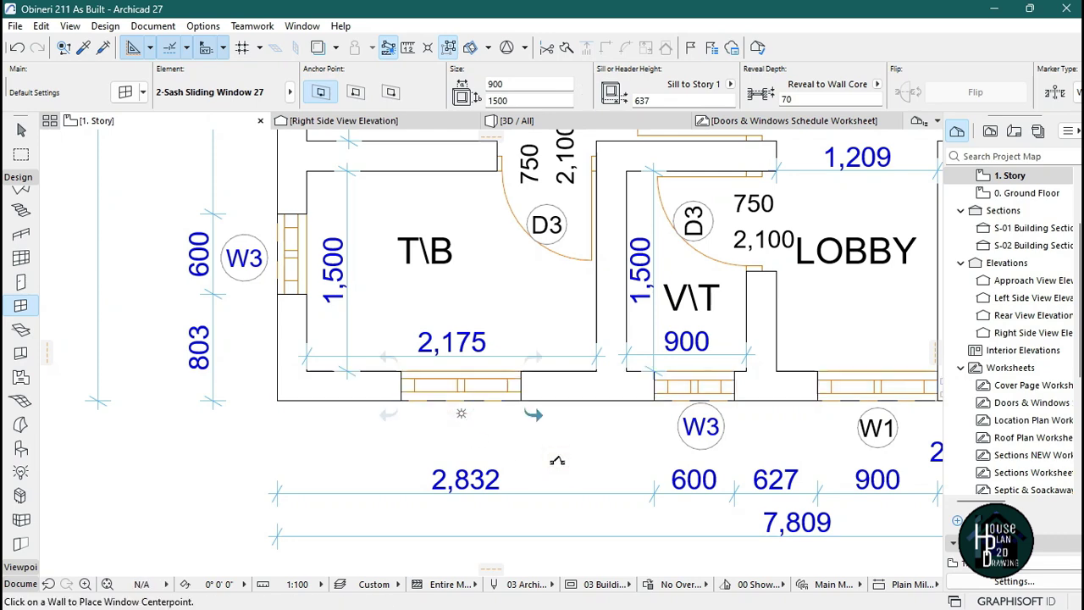
key("Escape")
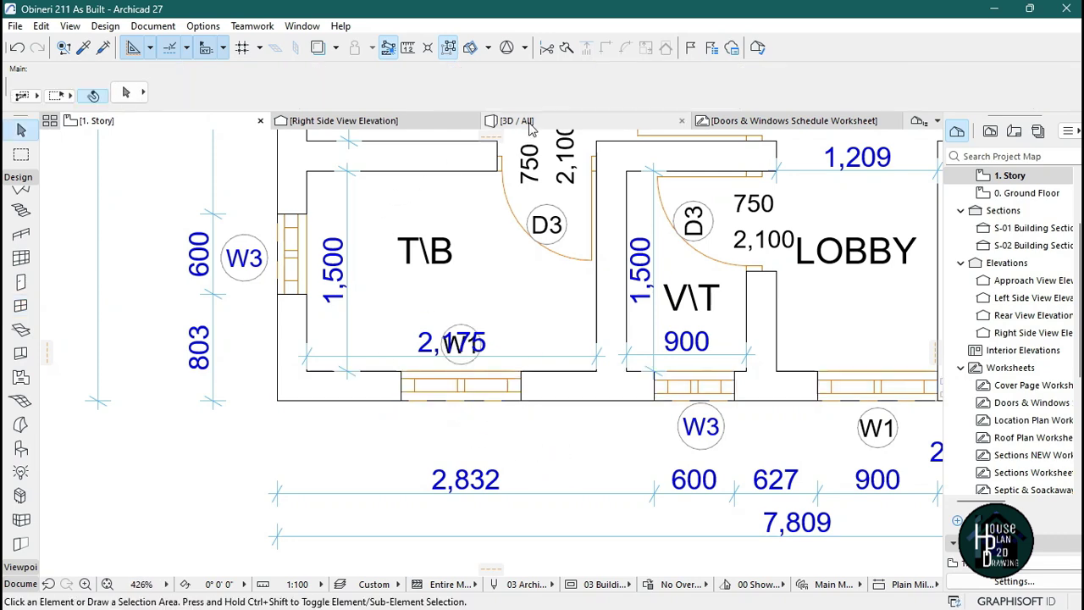
Step: Examine the reversed T\B window in 3D from inside the room and from the end facade, comparing where its casing sits
left_click(511, 120)
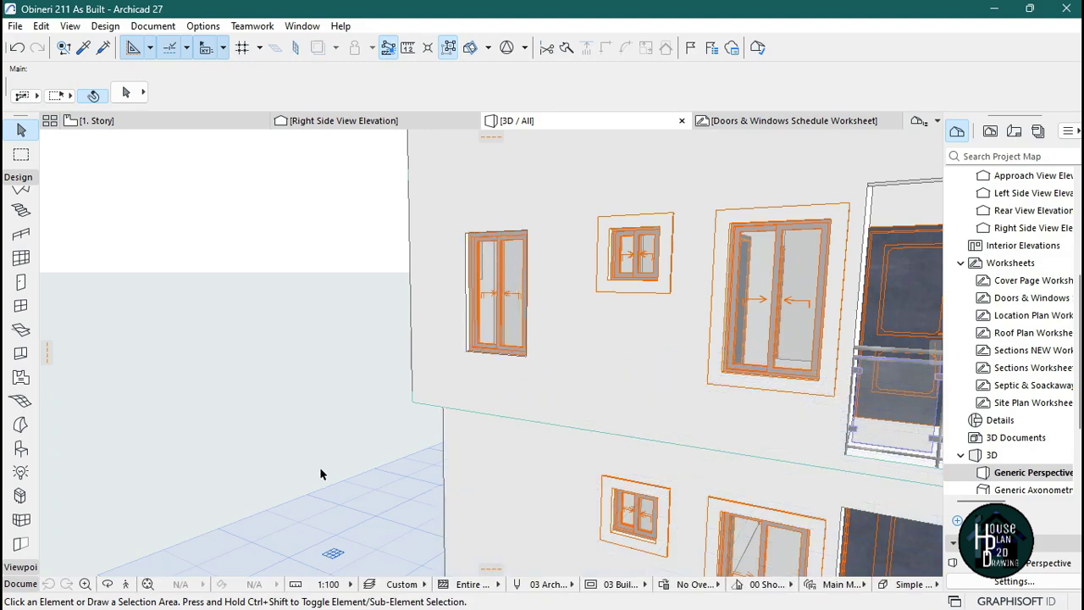
left_click(126, 584)
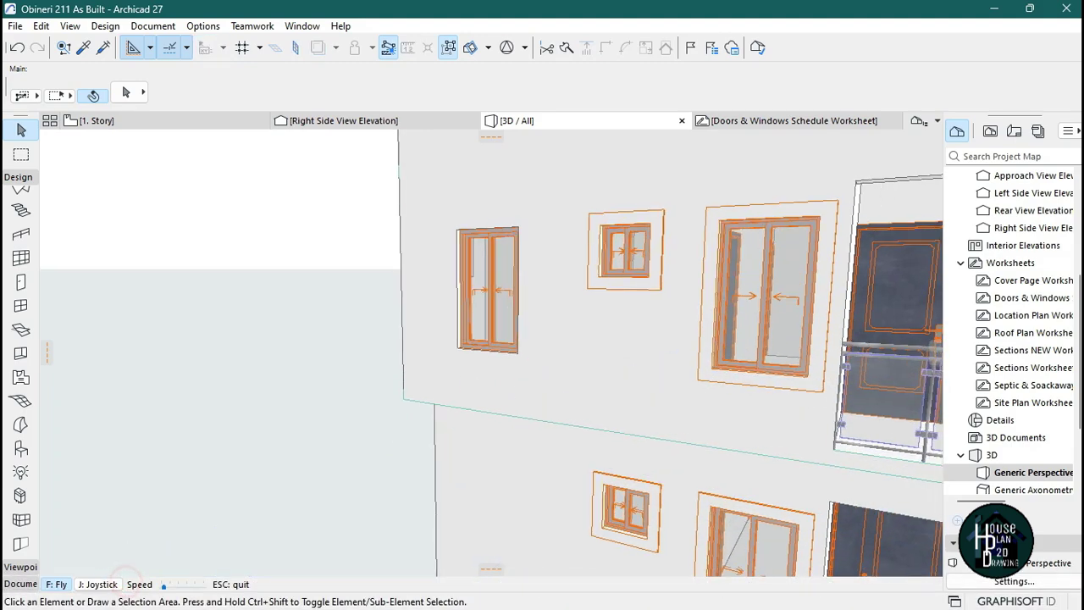
key("Up")
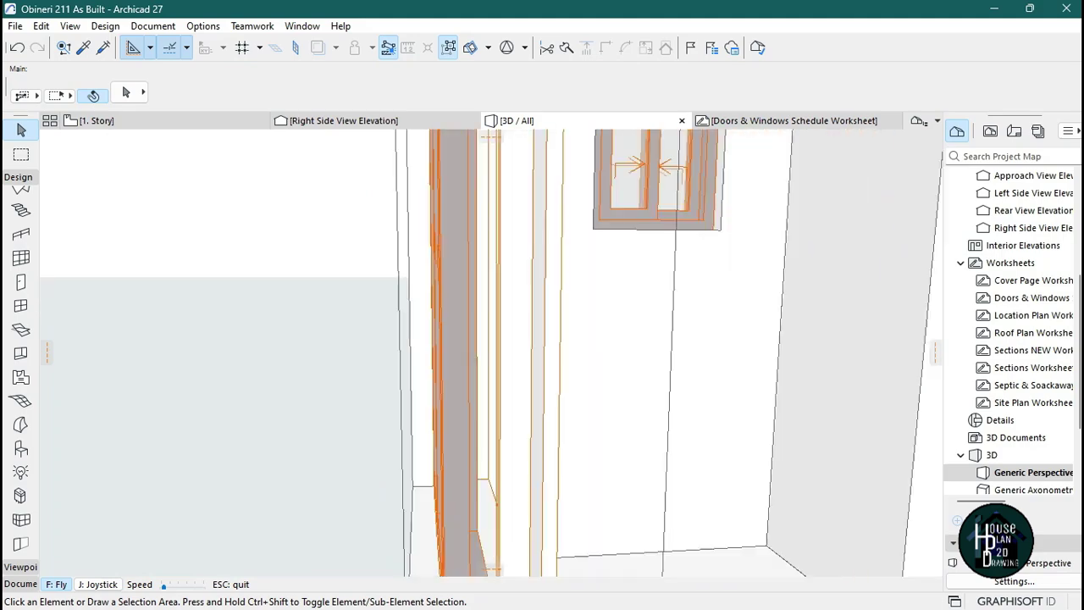
key("Up")
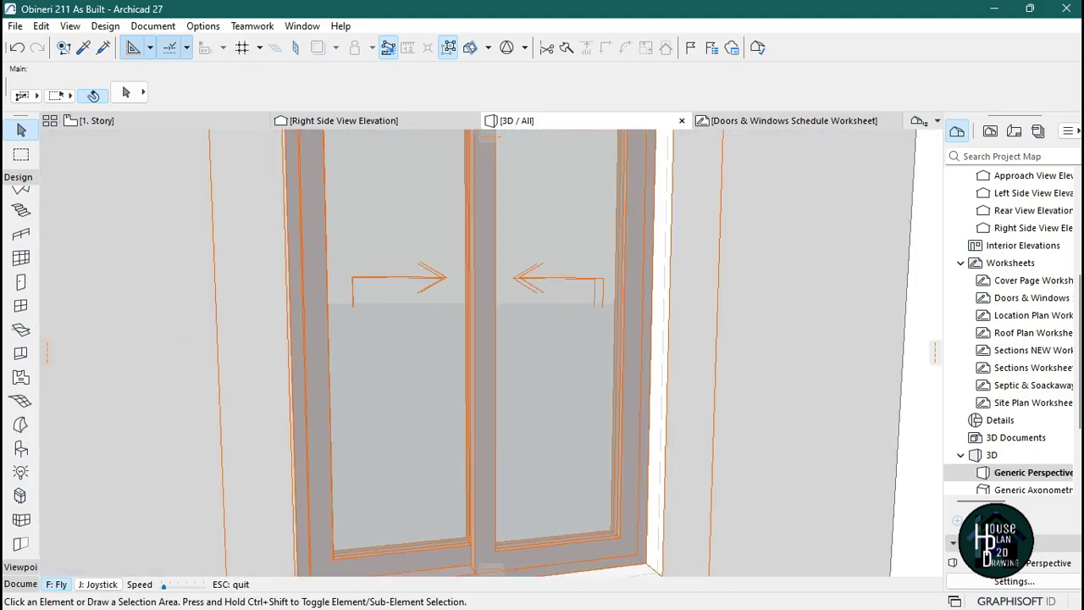
key("Down")
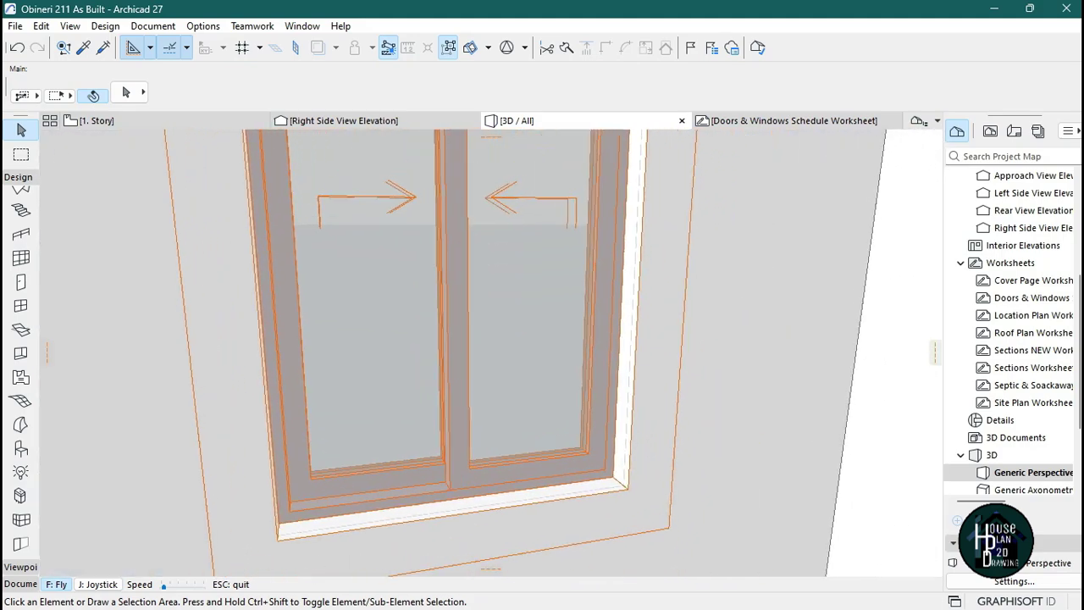
key("Down")
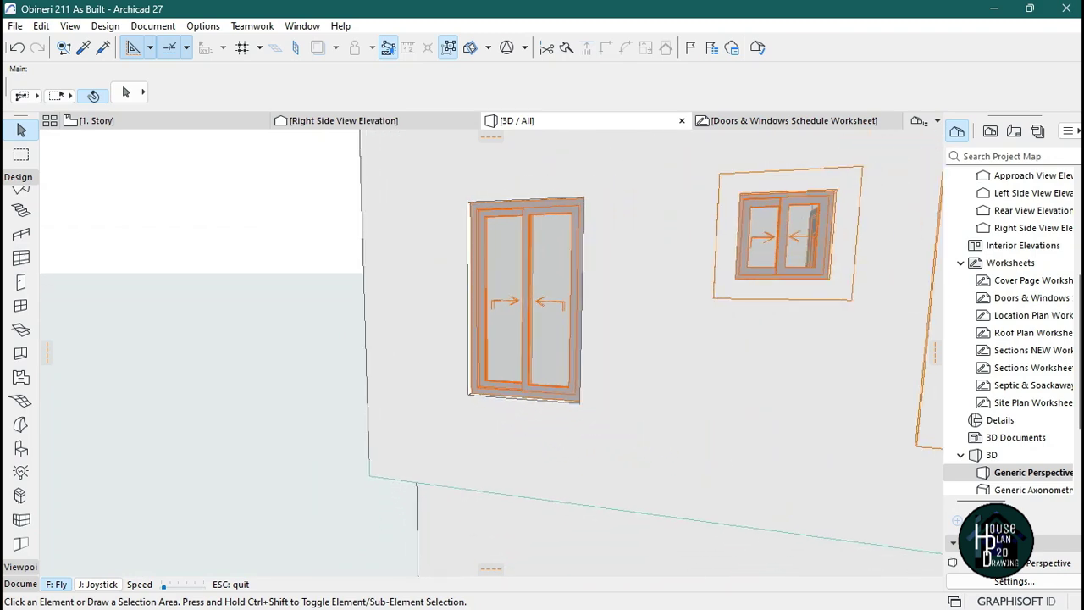
key("Down")
key("Escape")
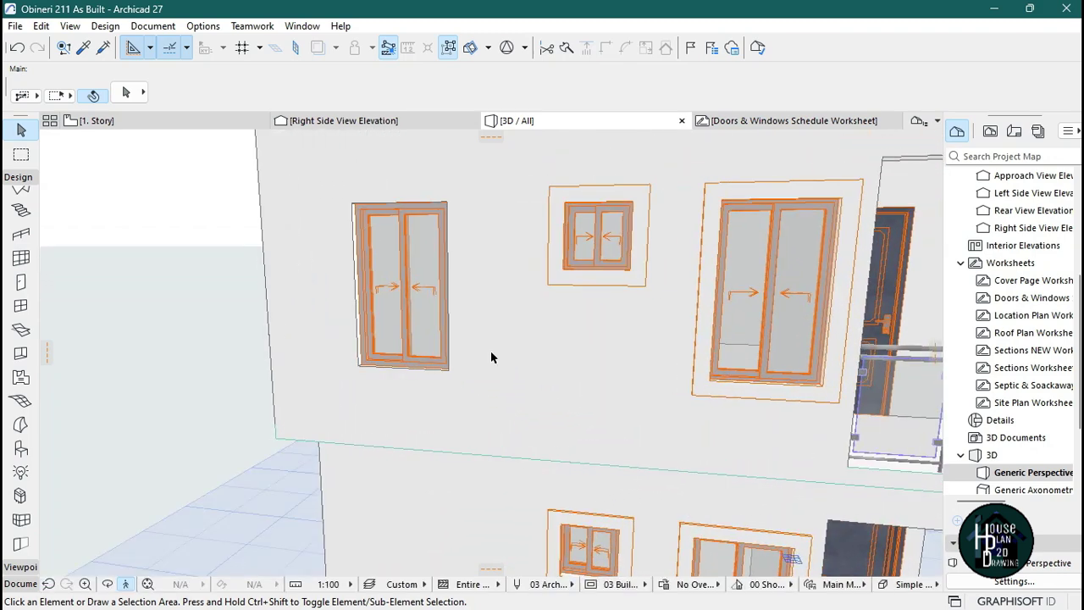
Step: Turn on the Simple outside casing for the reversed T\B window and check its casing surfaces in the model attributes
left_click(403, 244)
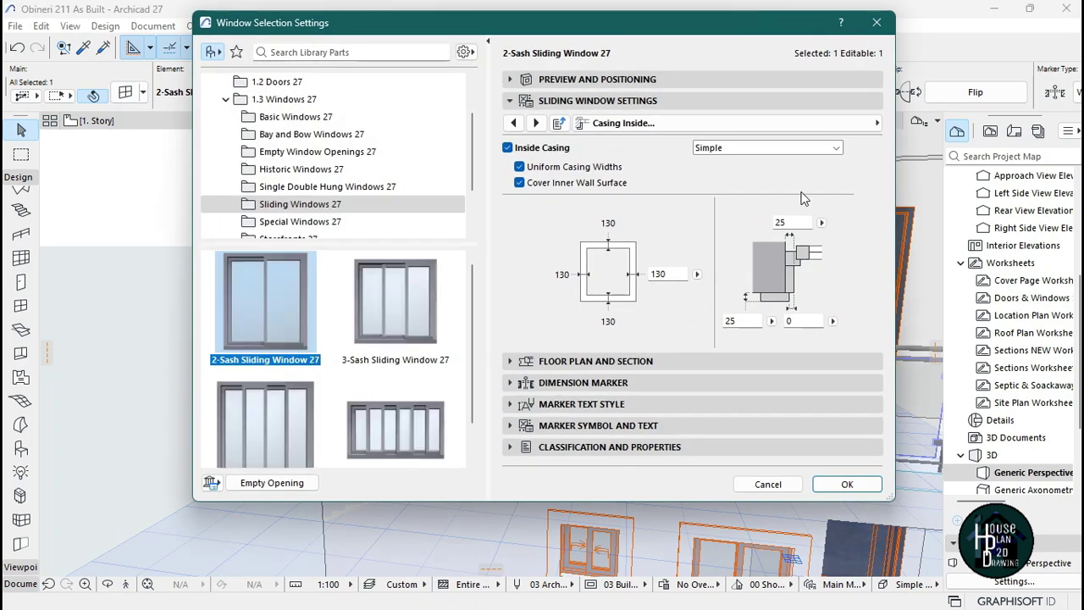
left_click(782, 124)
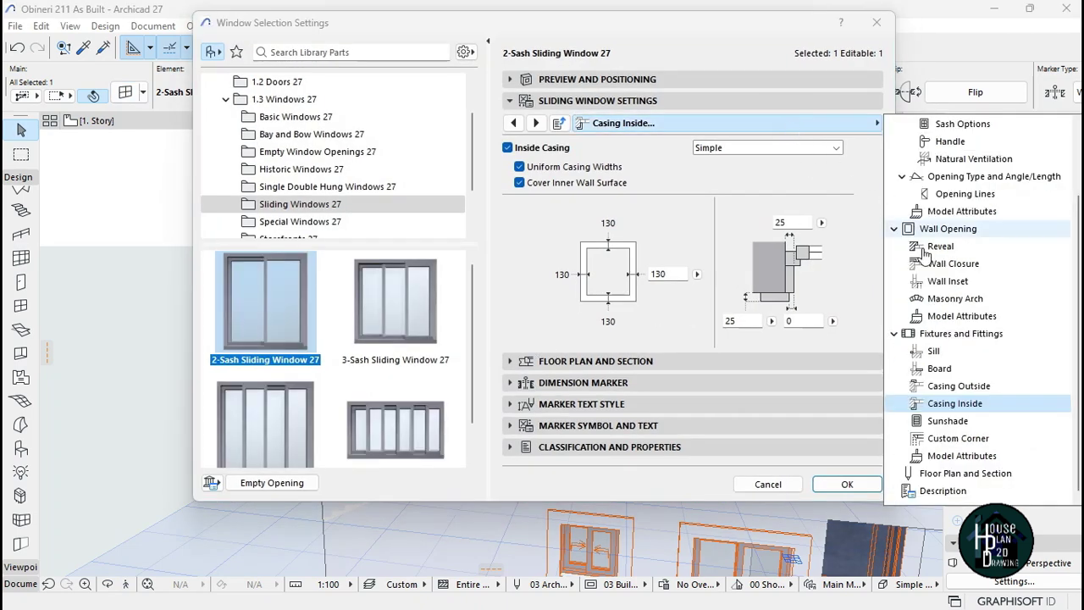
left_click(972, 389)
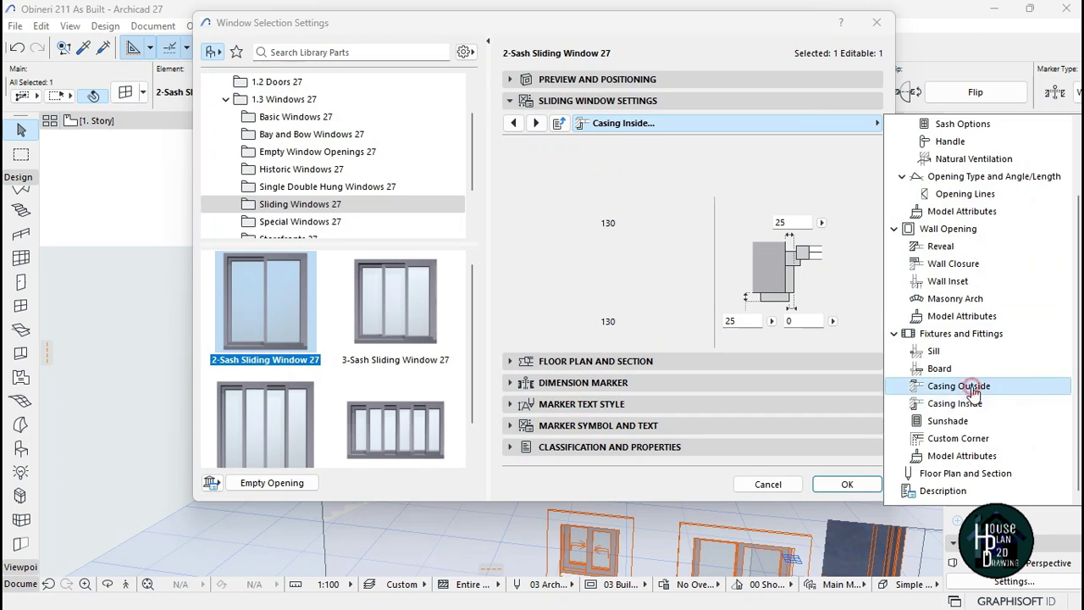
left_click(532, 155)
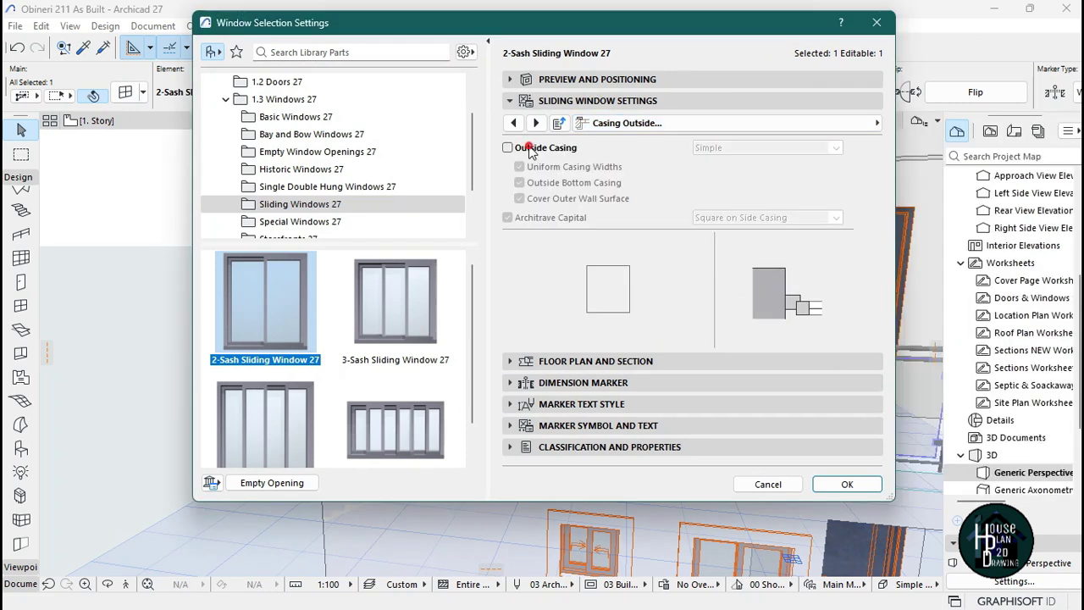
left_click(530, 149)
left_click(699, 125)
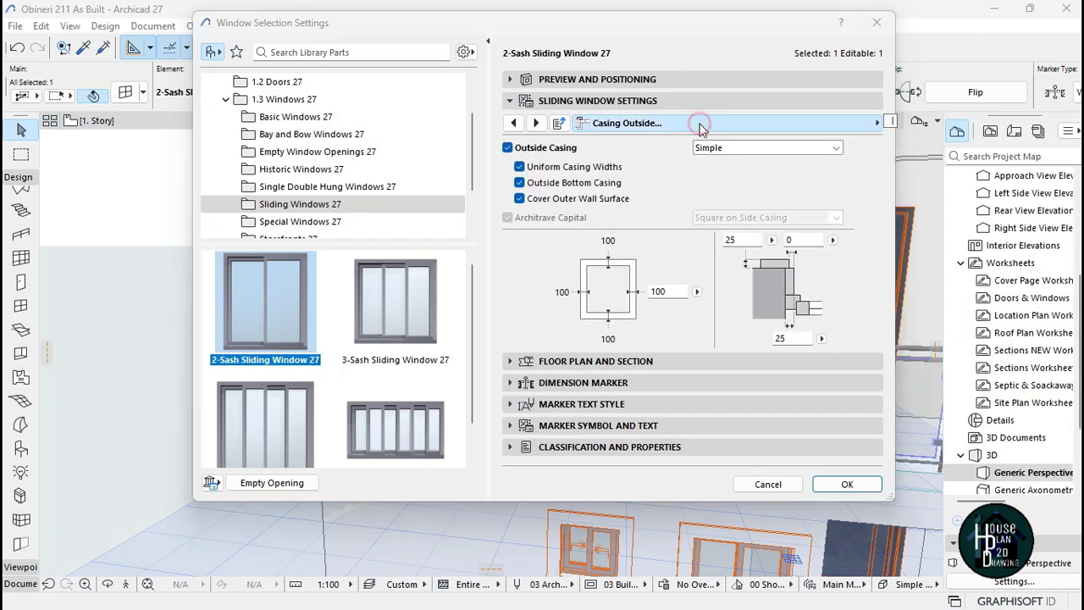
left_click(962, 455)
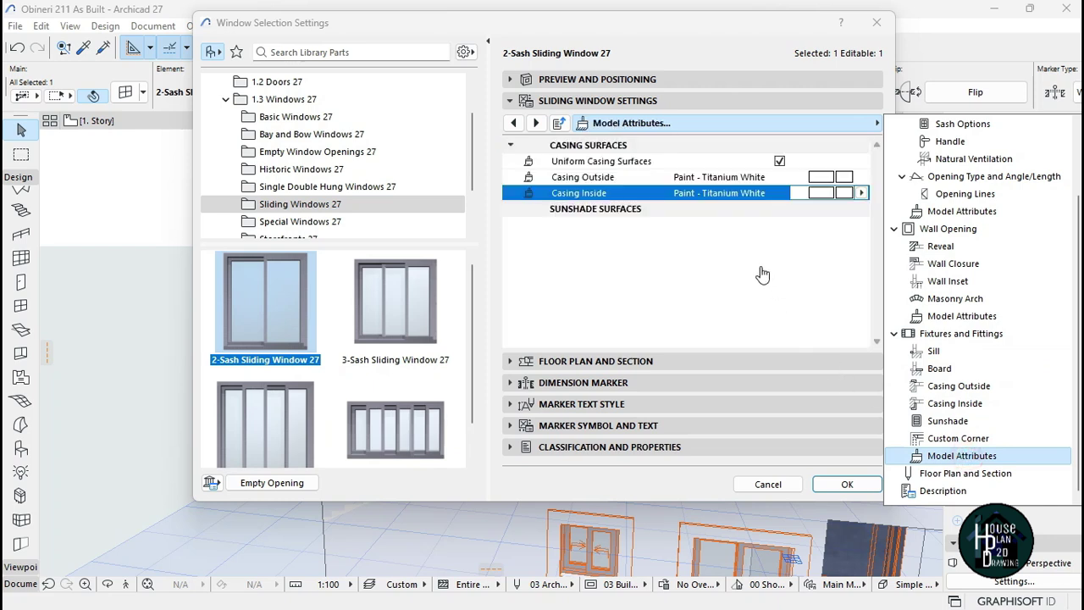
Step: Turn off the inside casing of the reversed T\B window, apply the settings and deselect the window
left_click(955, 403)
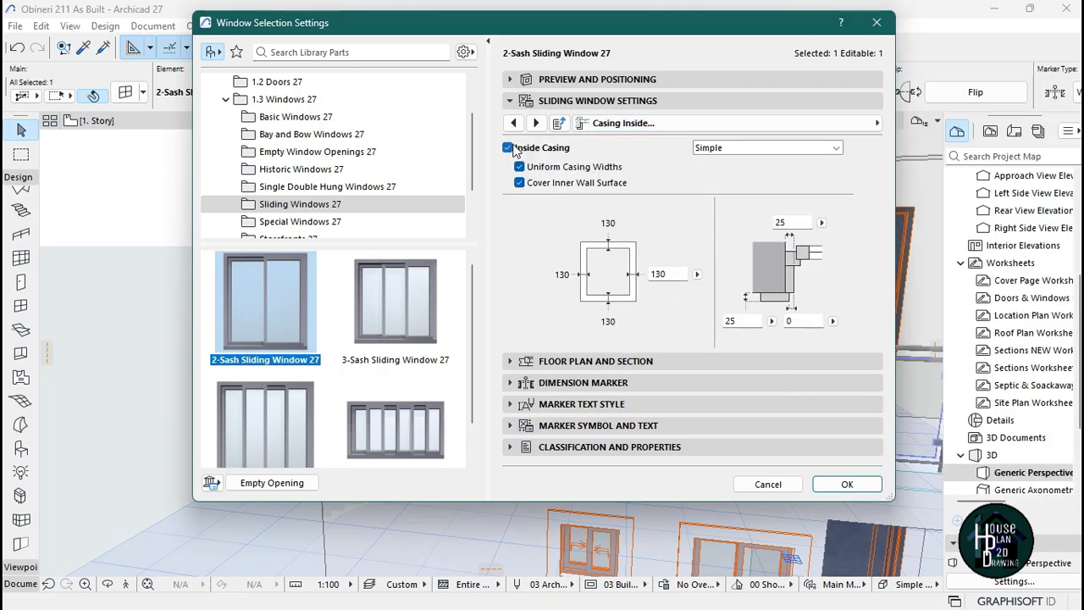
left_click(508, 148)
left_click(847, 483)
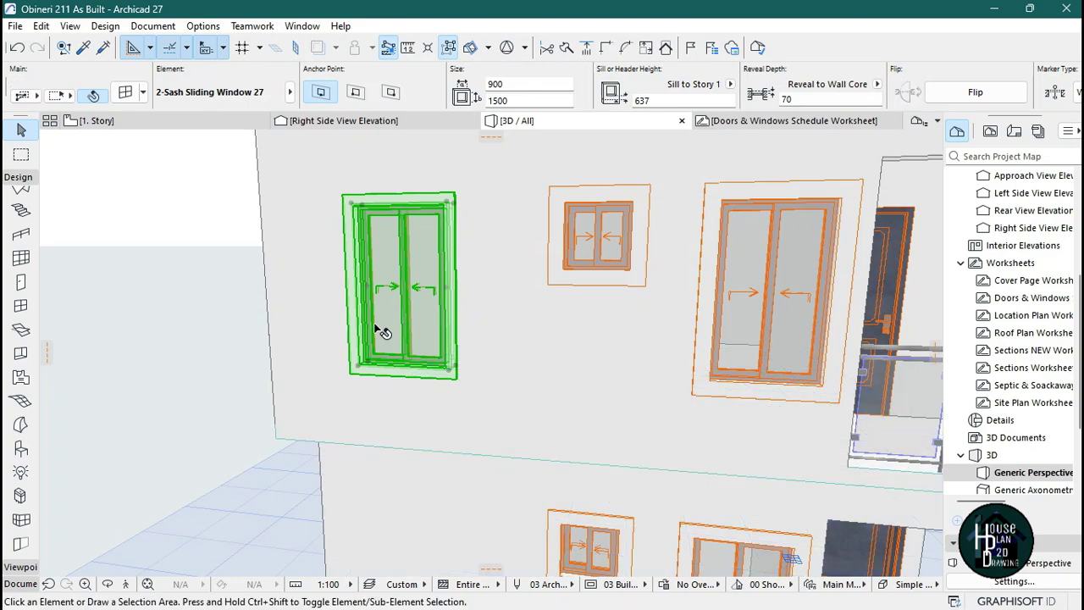
key("Escape")
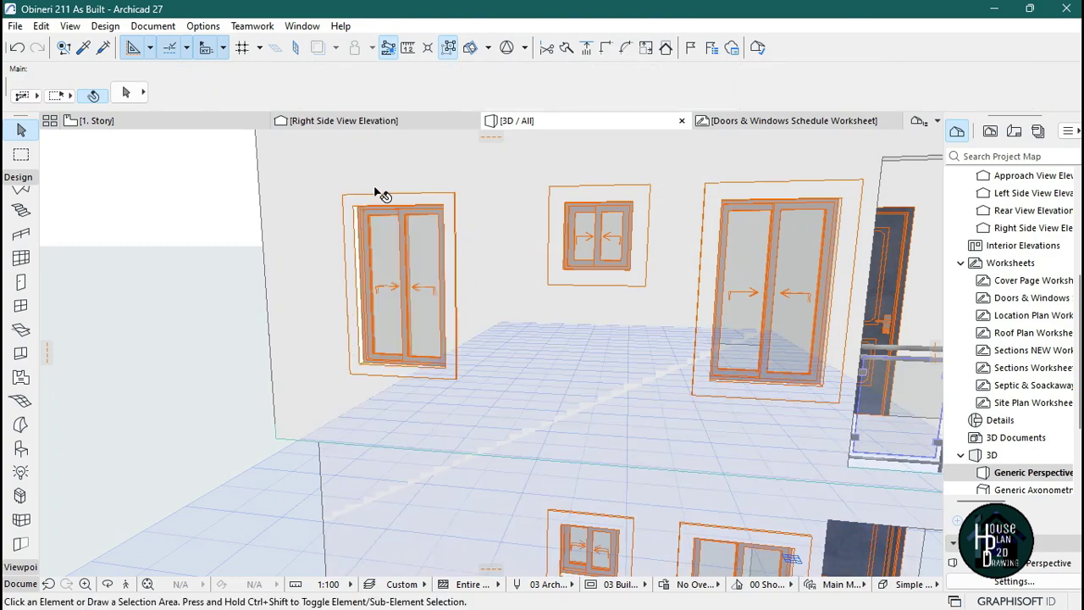
Step: Examine the window copings on the whole building in 3D, flying back from the end facade and around to the long facade
left_click(125, 586)
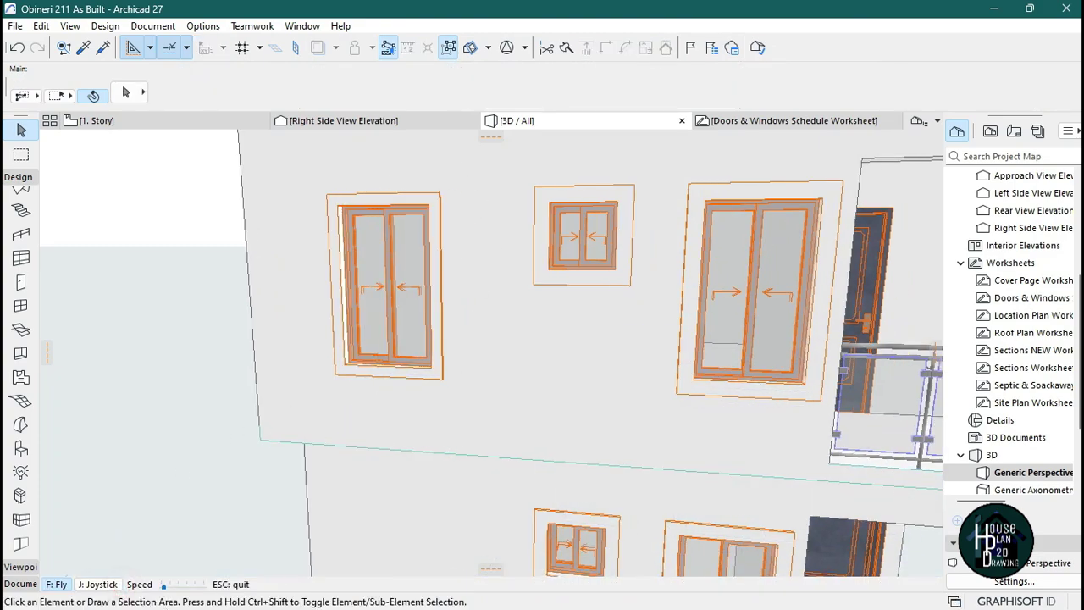
key("Down")
key("Right")
key("Right")
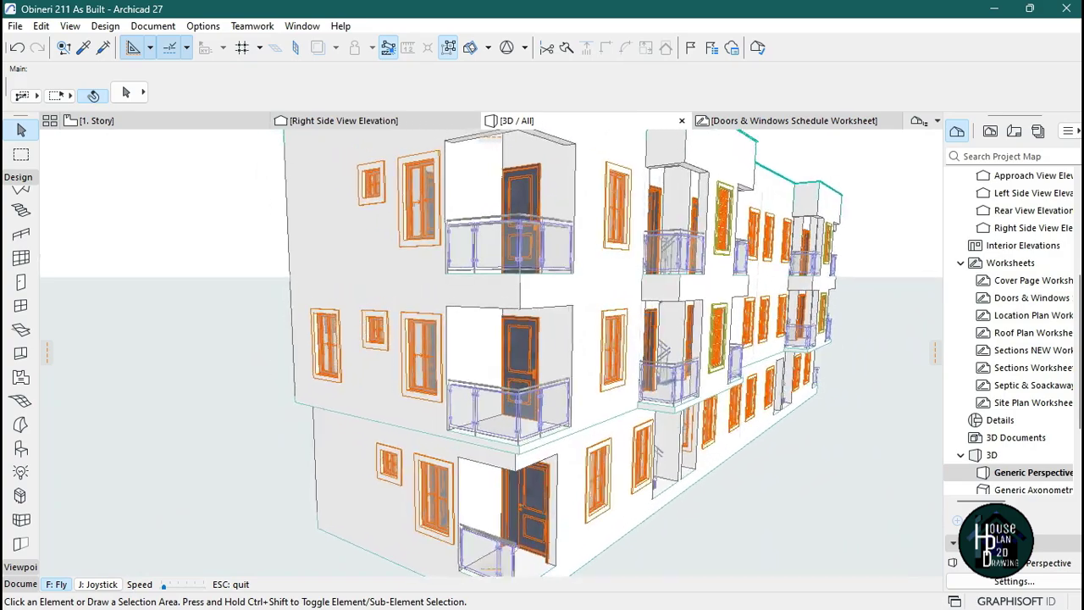
key("Down")
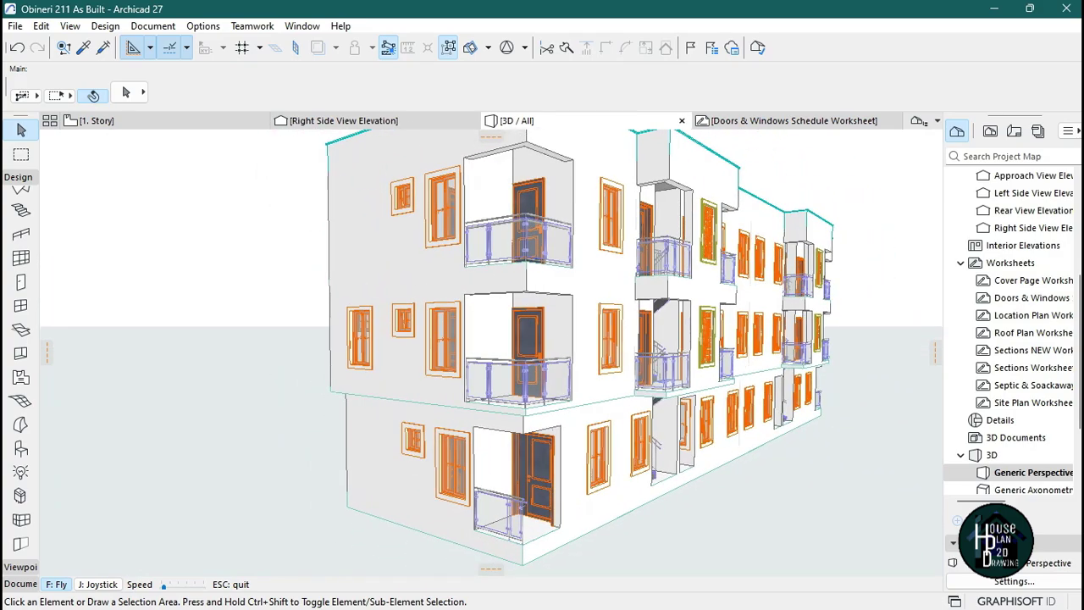
key("Up")
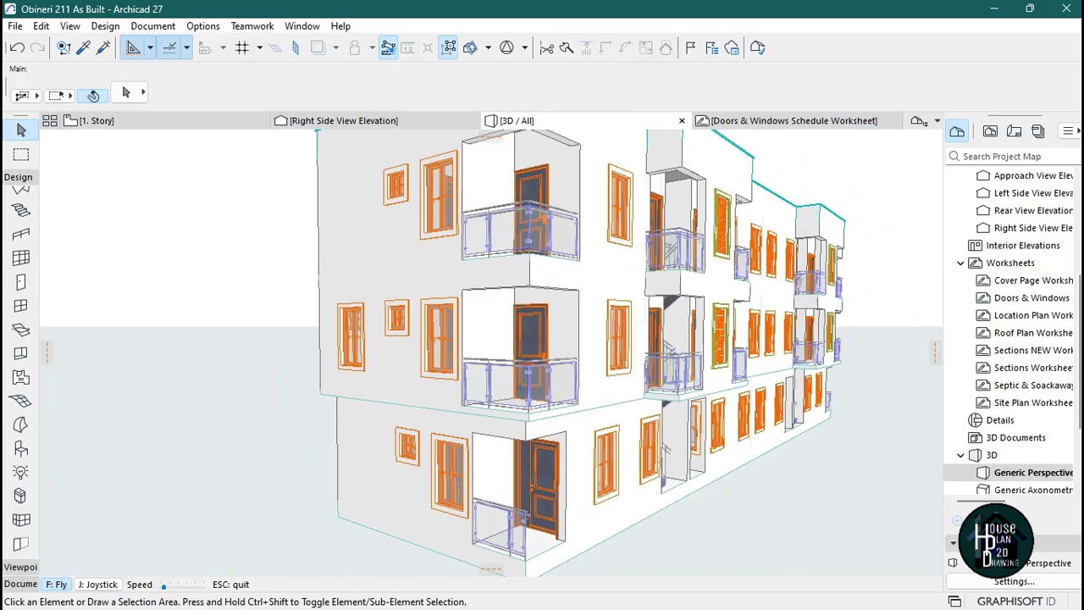
key("Down")
key("Right")
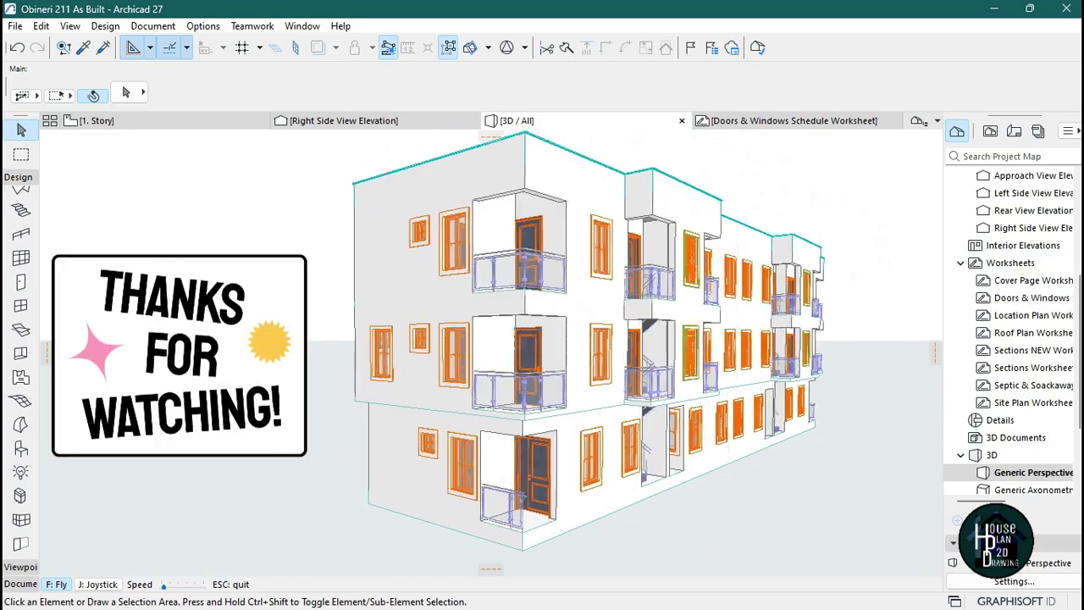
key("Right")
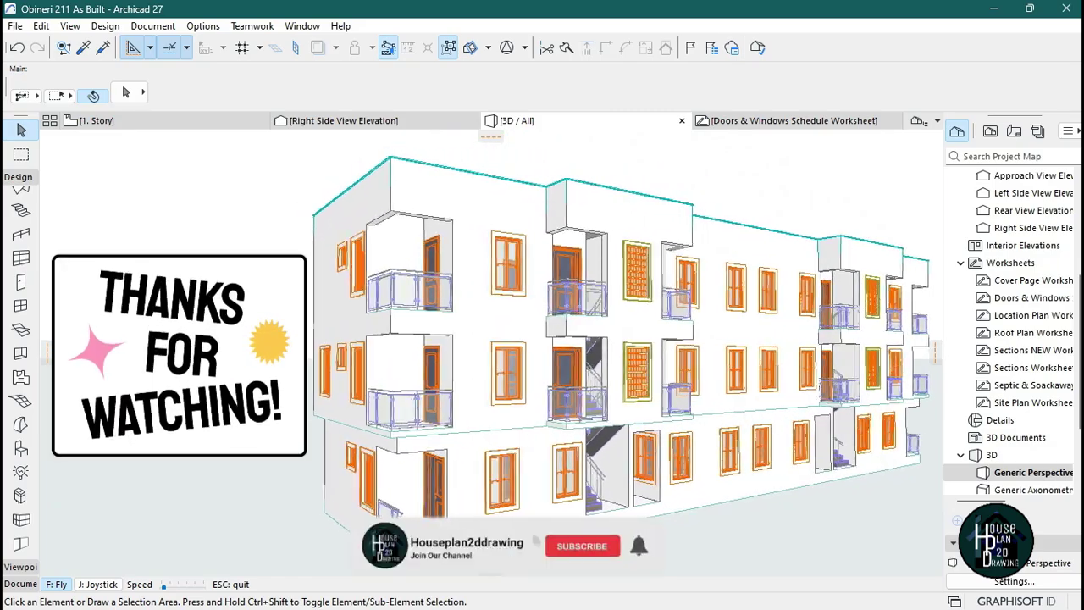
key("Right")
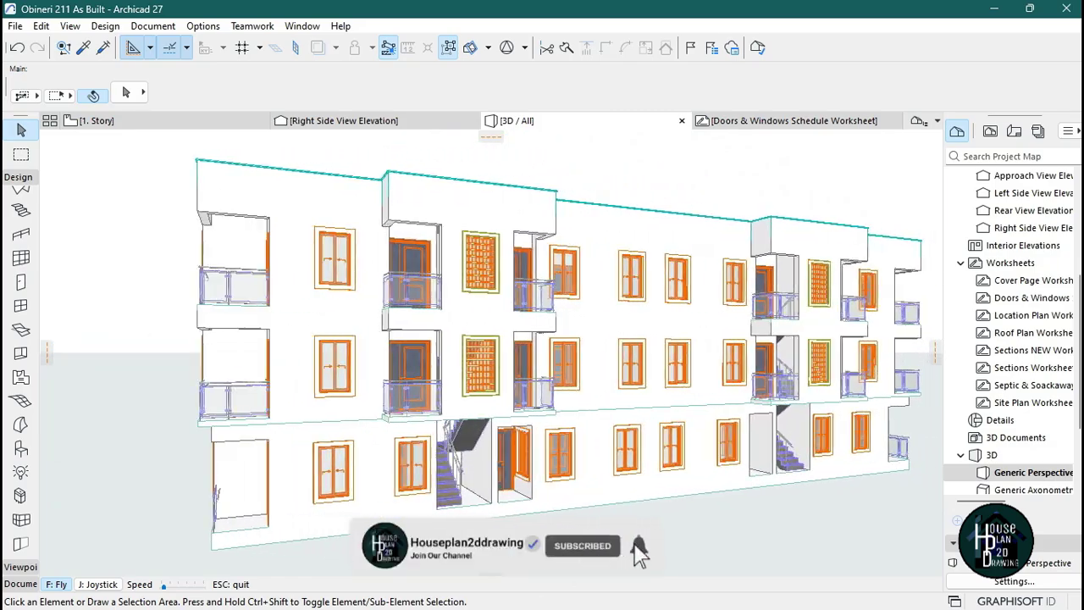
key("Right")
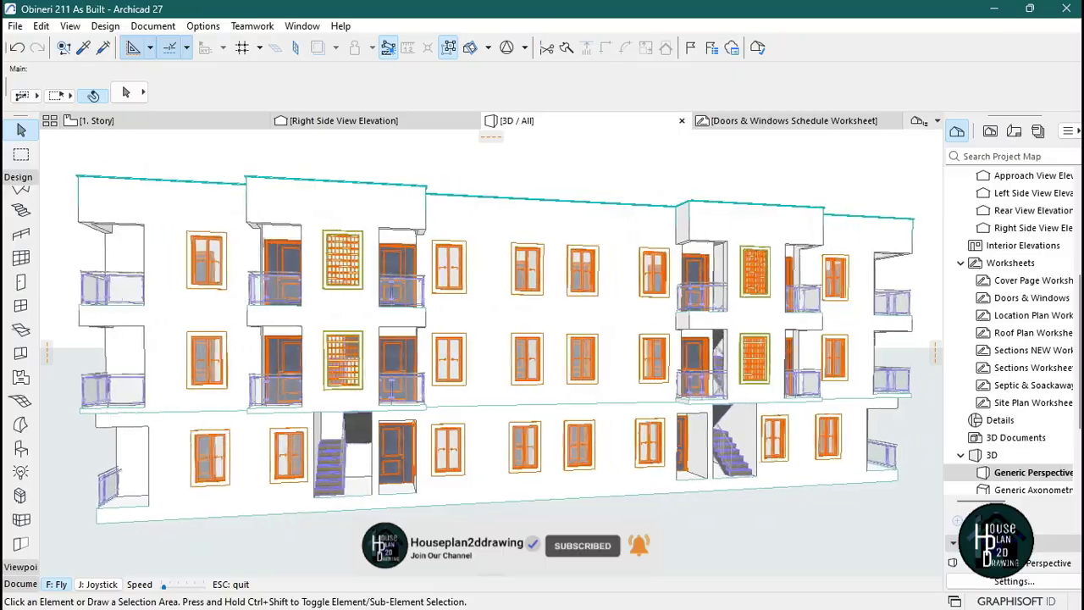